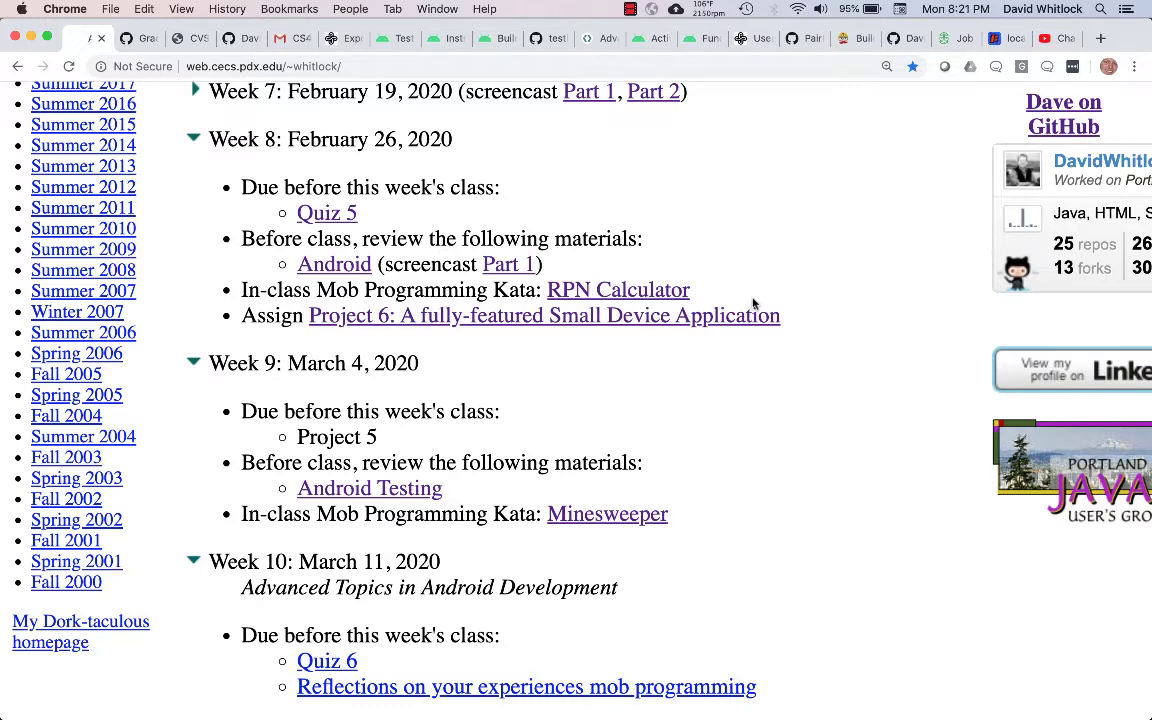
Open the Project 6 assignment PDF from the Week 8 list in a new tab, enlarge it and read through its build instructions
{"action": "left_click", "coordinate": [400, 316], "text": "super"}
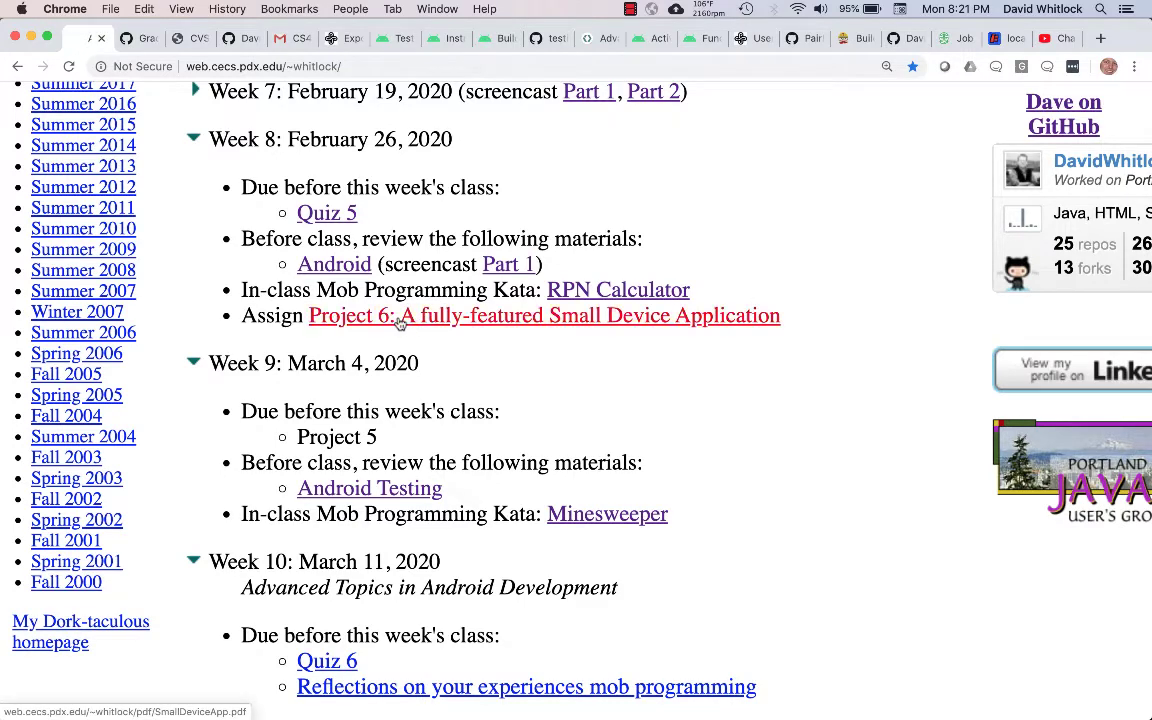
{"action": "key", "text": "ctrl+Tab"}
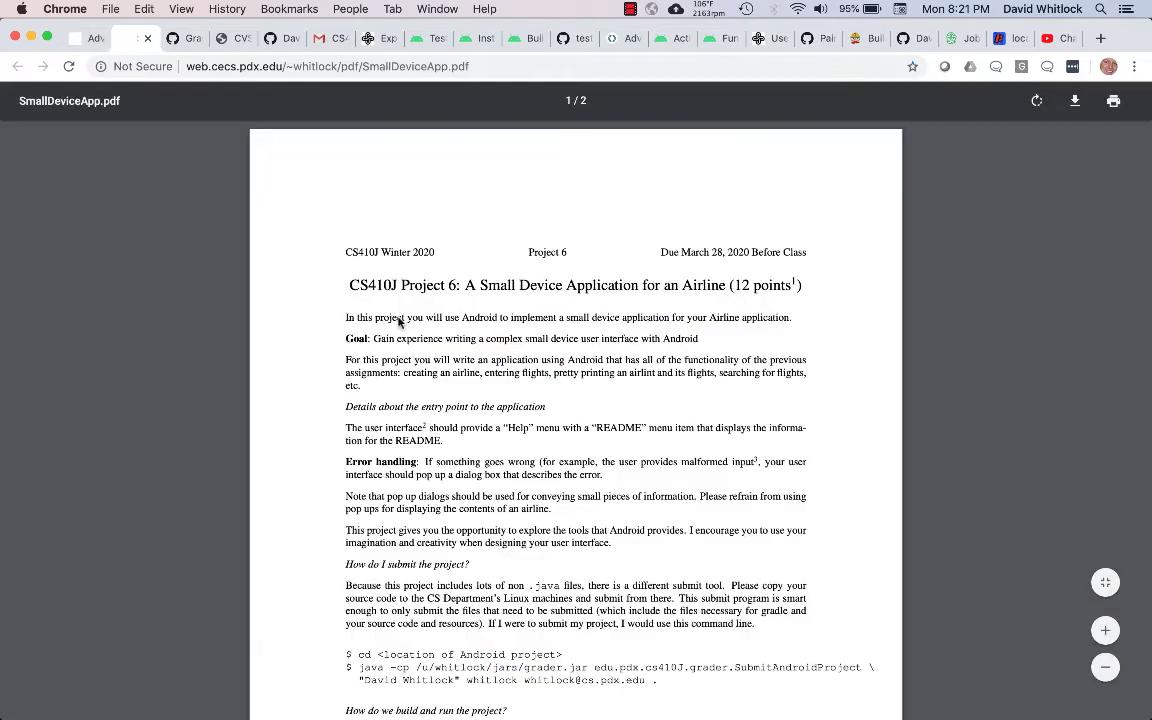
{"action": "key", "text": "super+equal"}
{"action": "key", "text": "super+equal"}
{"action": "key", "text": "super+equal"}
{"action": "key", "text": "super+equal"}
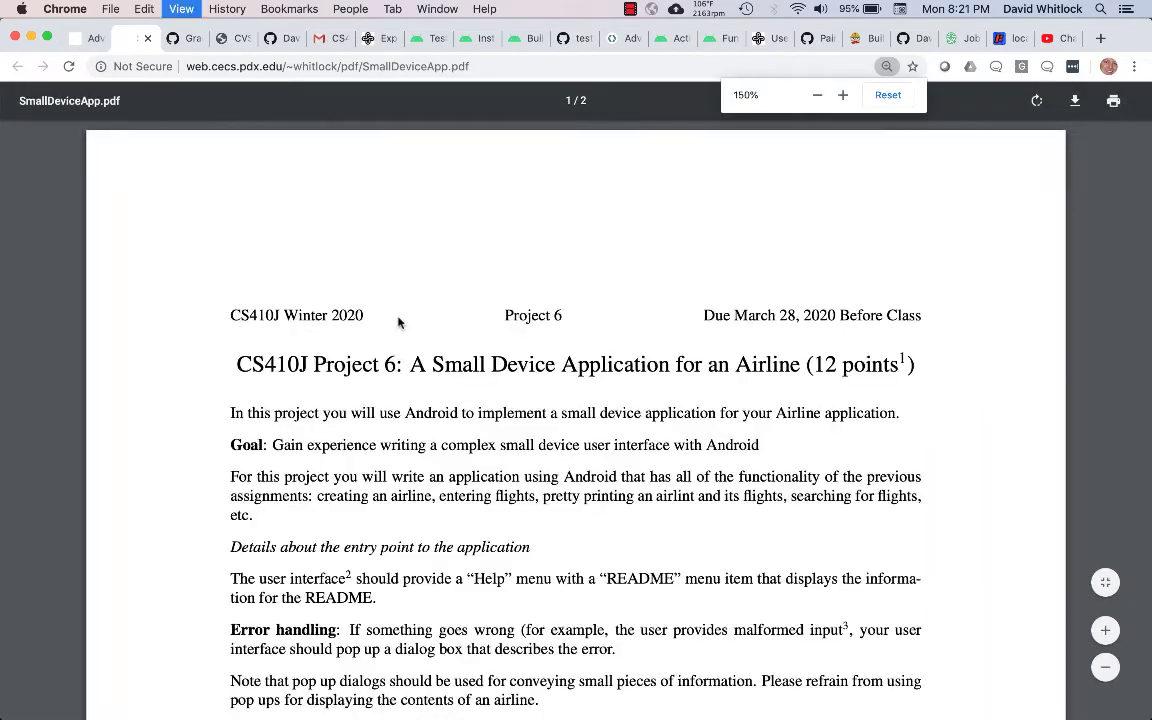
{"action": "scroll", "coordinate": [365, 428], "scroll_direction": "down", "scroll_amount": 10}
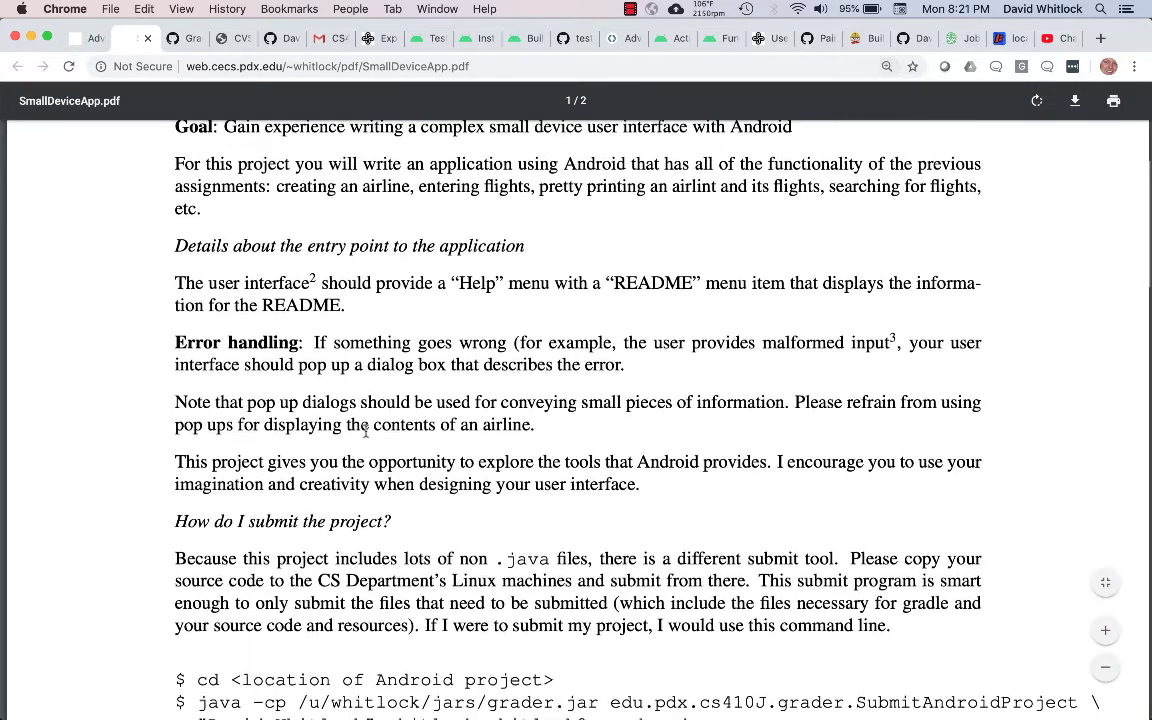
{"action": "scroll", "coordinate": [365, 431], "scroll_direction": "down", "scroll_amount": 3}
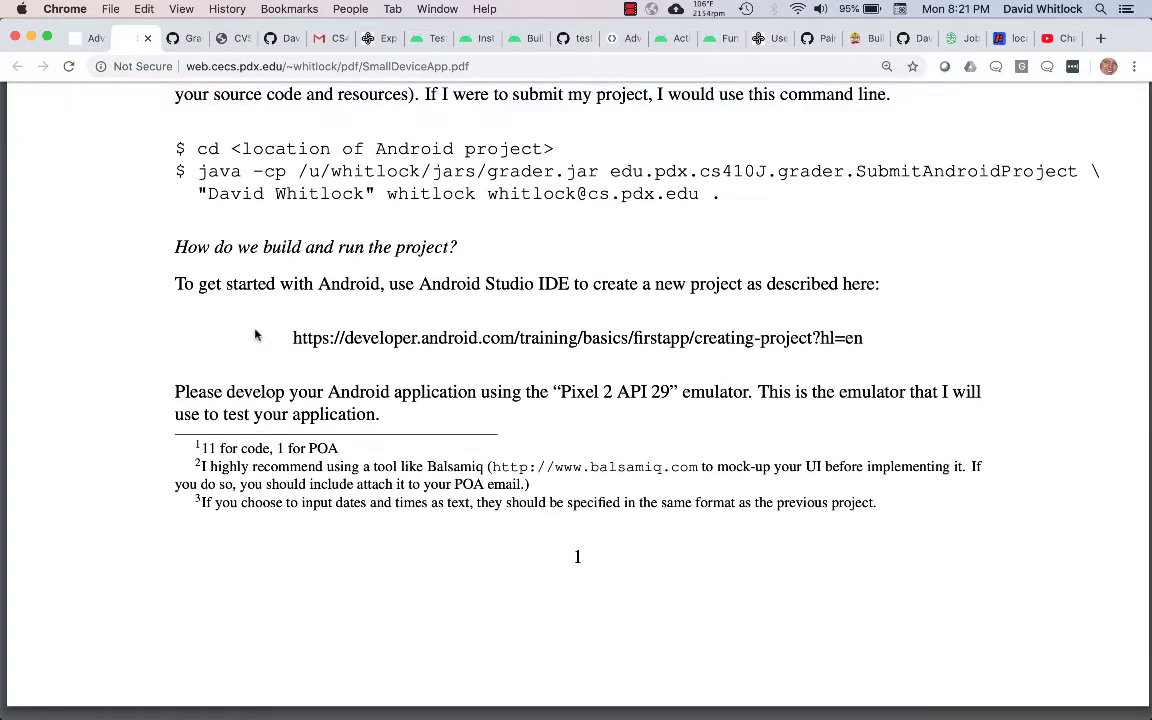
Open the Create an Android project guide linked in the assignment and read its first setup steps
{"action": "left_click", "coordinate": [384, 341]}
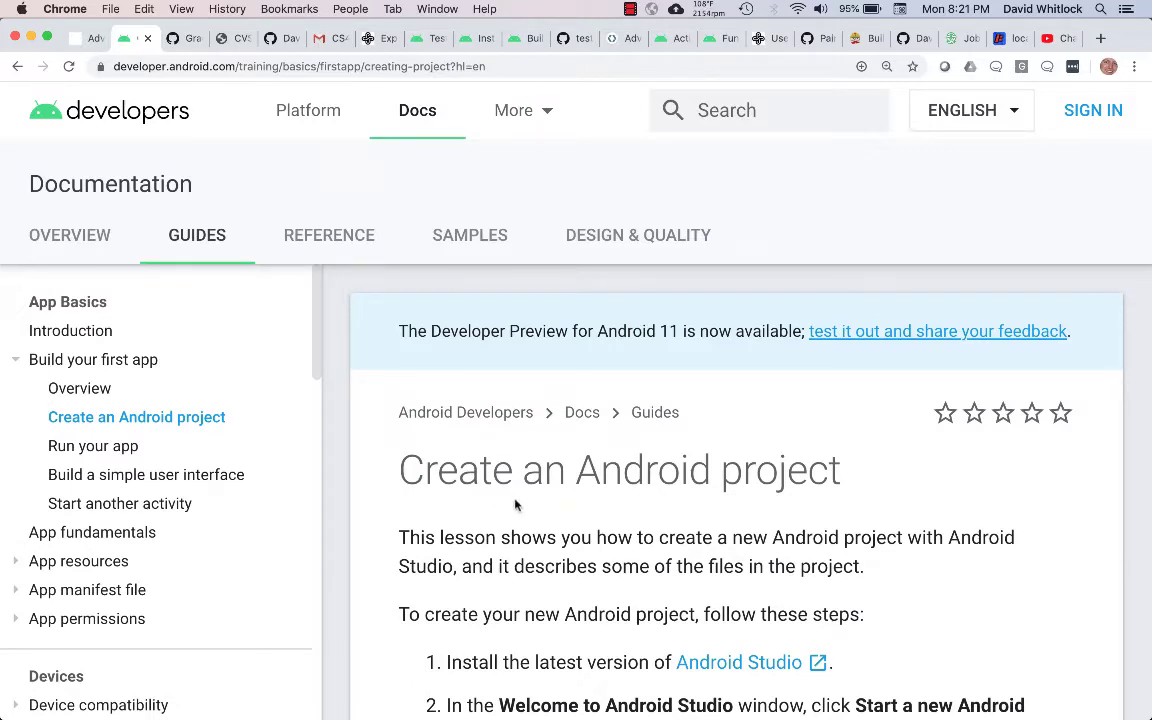
{"action": "scroll", "coordinate": [516, 505], "scroll_direction": "down", "scroll_amount": 5}
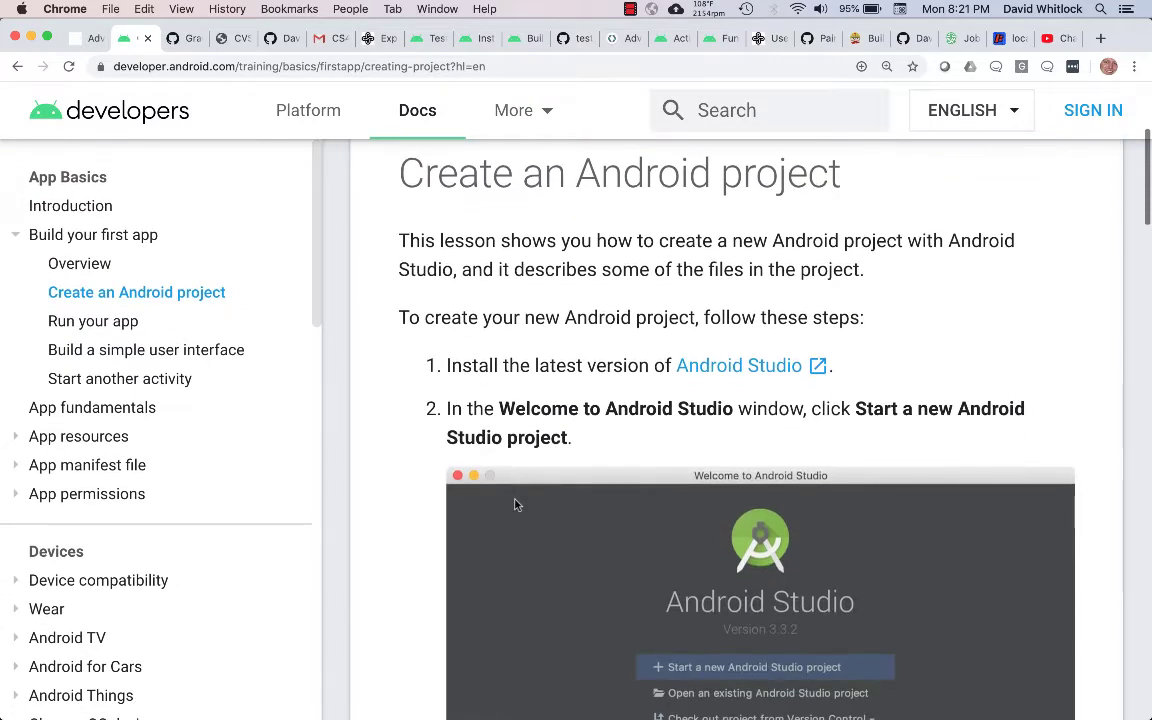
{"action": "scroll", "coordinate": [420, 415], "scroll_direction": "down", "scroll_amount": 3}
{"action": "scroll", "coordinate": [420, 415], "scroll_direction": "up", "scroll_amount": 1}
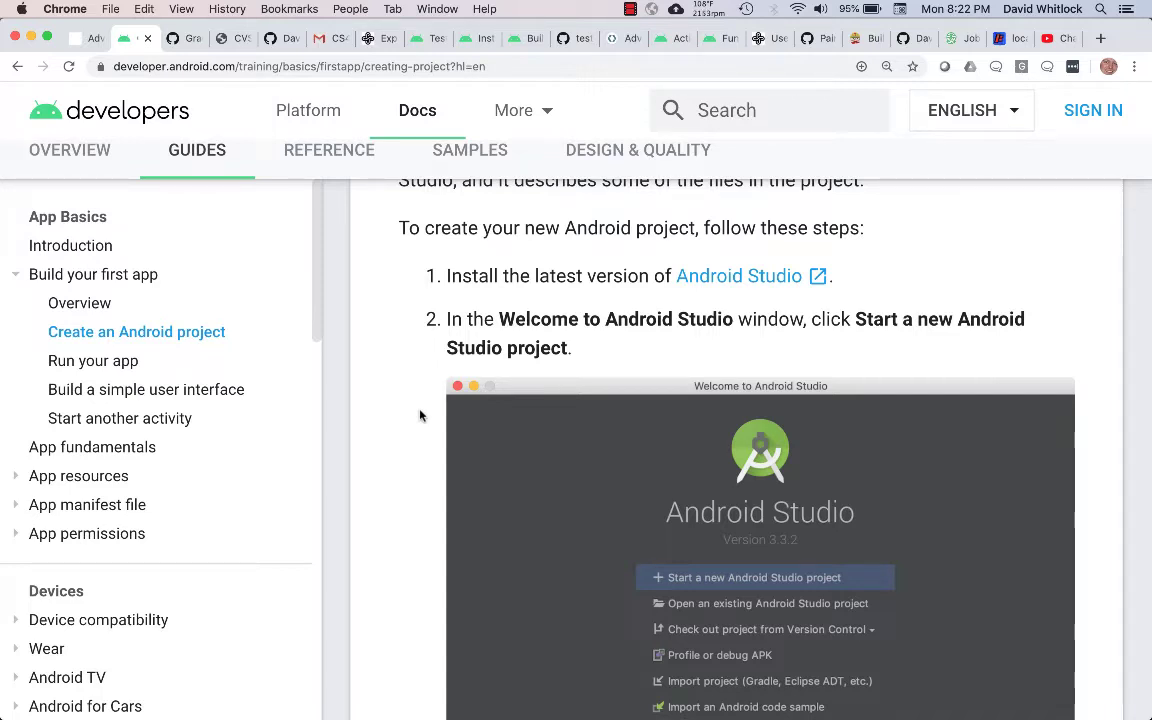
{"action": "scroll", "coordinate": [420, 415], "scroll_direction": "down", "scroll_amount": 2}
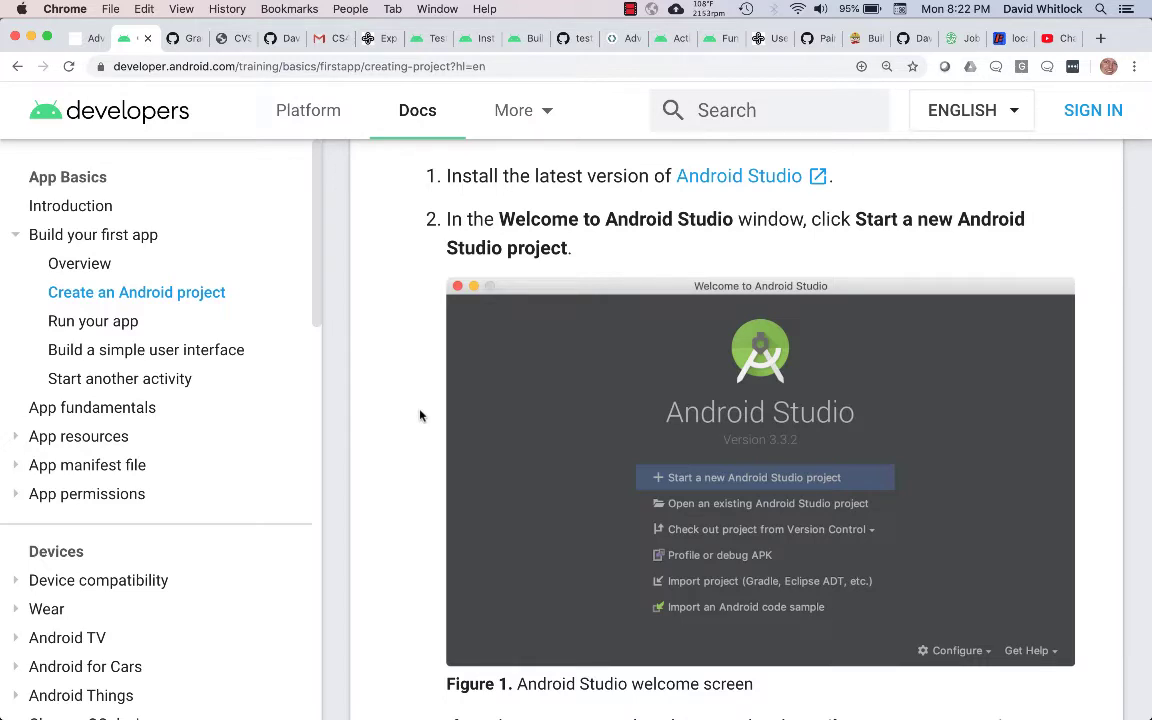
Follow the guide's Android Studio link, accept the terms and conditions, and download Android Studio 3.6 for Mac
{"action": "left_click", "coordinate": [715, 182]}
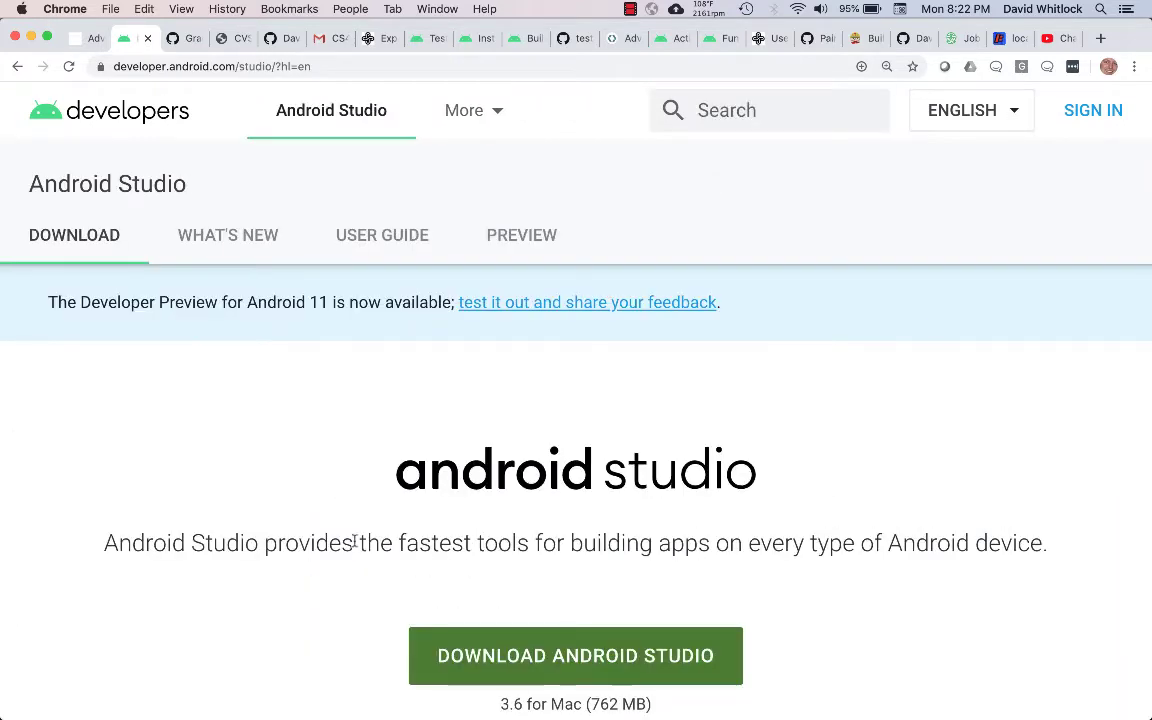
{"action": "scroll", "coordinate": [370, 543], "scroll_direction": "down", "scroll_amount": 3}
{"action": "left_click", "coordinate": [551, 511]}
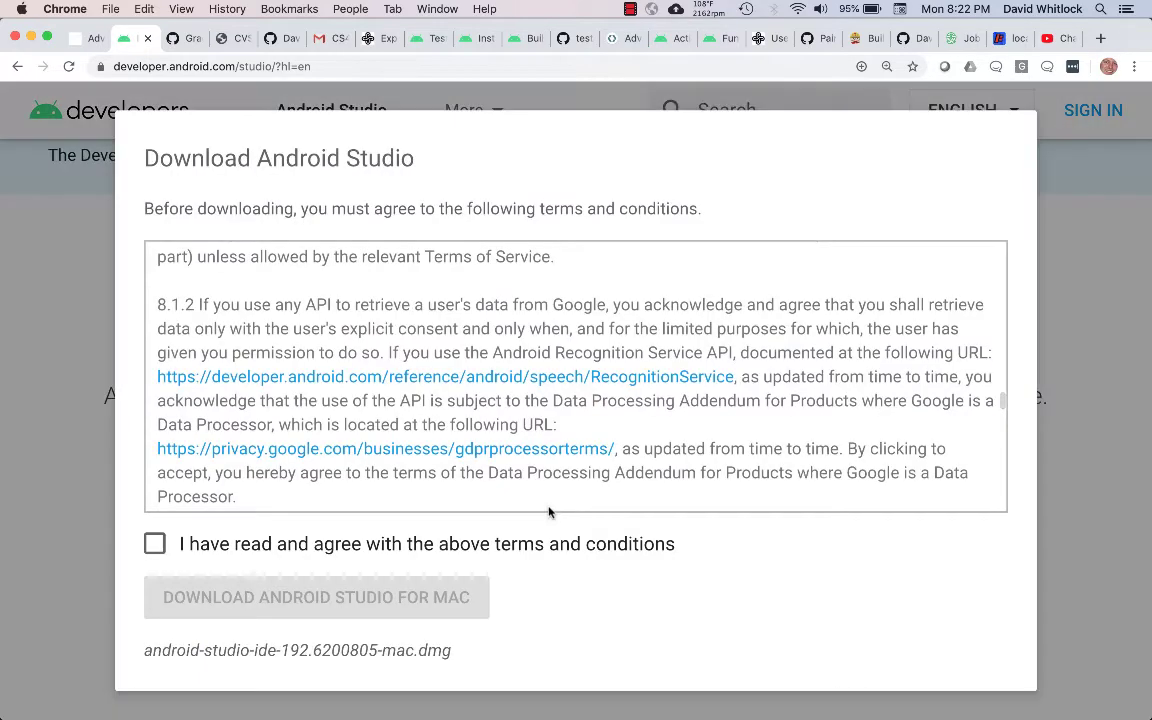
{"action": "left_click", "coordinate": [154, 543]}
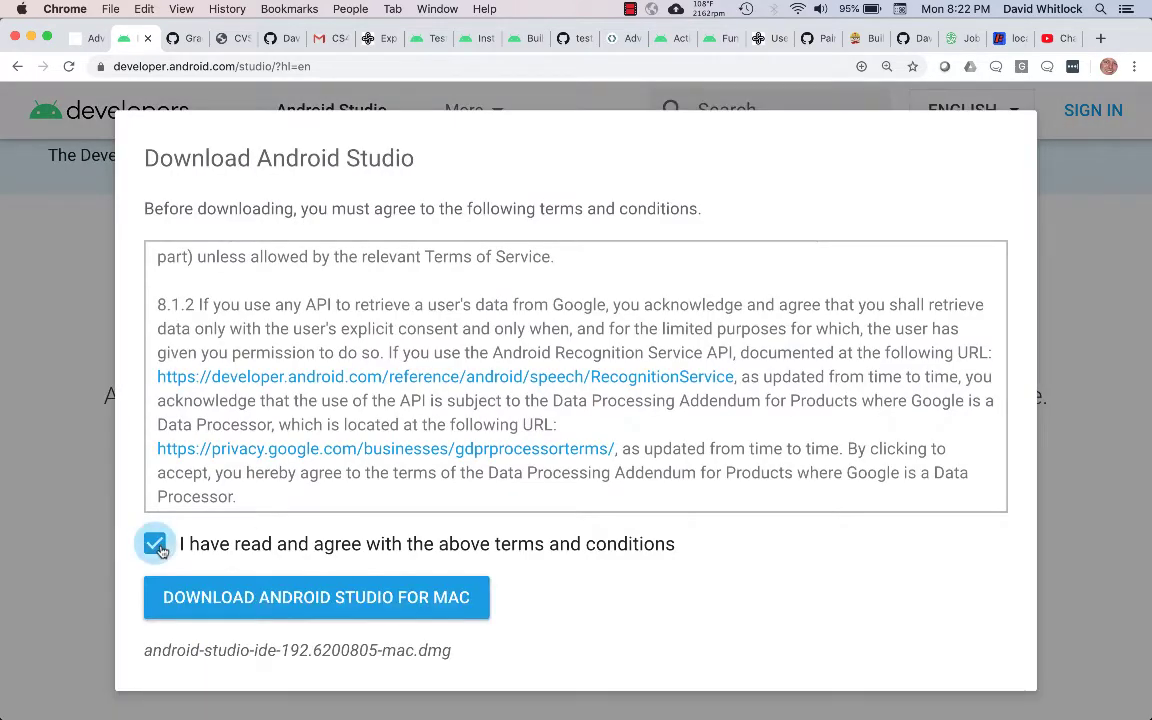
{"action": "left_click", "coordinate": [286, 598]}
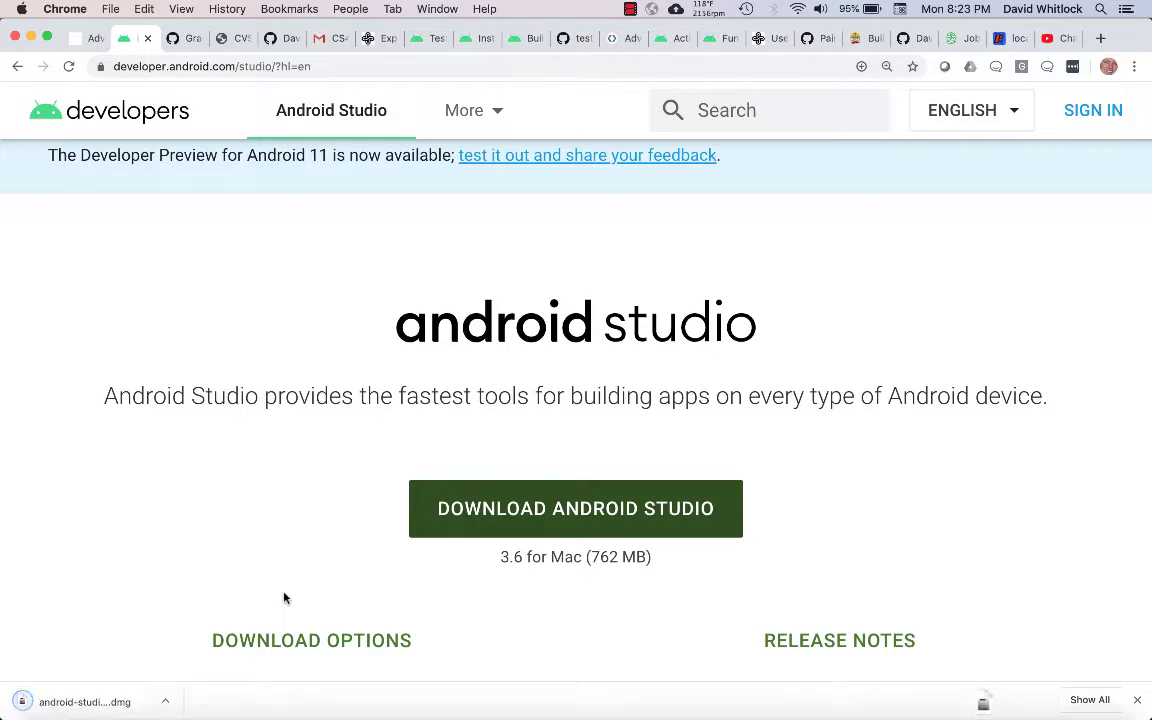
Copy Android Studio from the downloaded disk image into Applications and open that folder
{"action": "left_click", "coordinate": [75, 700]}
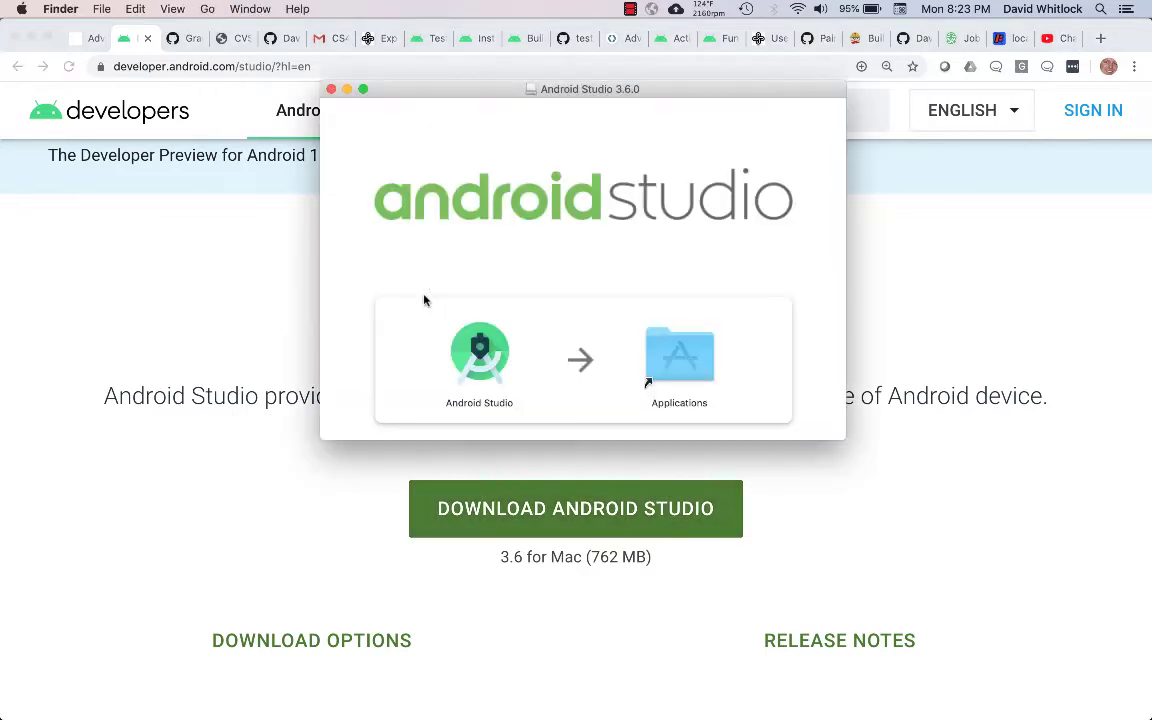
{"action": "left_click_drag", "start_coordinate": [481, 355], "coordinate": [687, 350]}
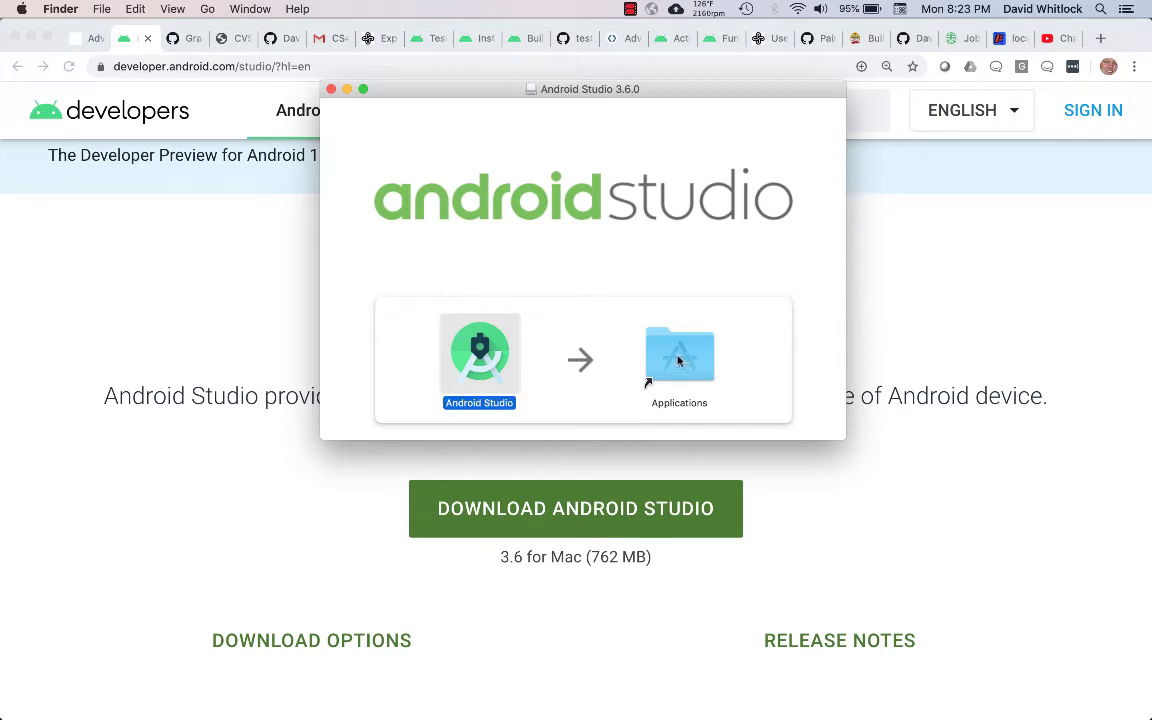
{"action": "double_click", "coordinate": [678, 358]}
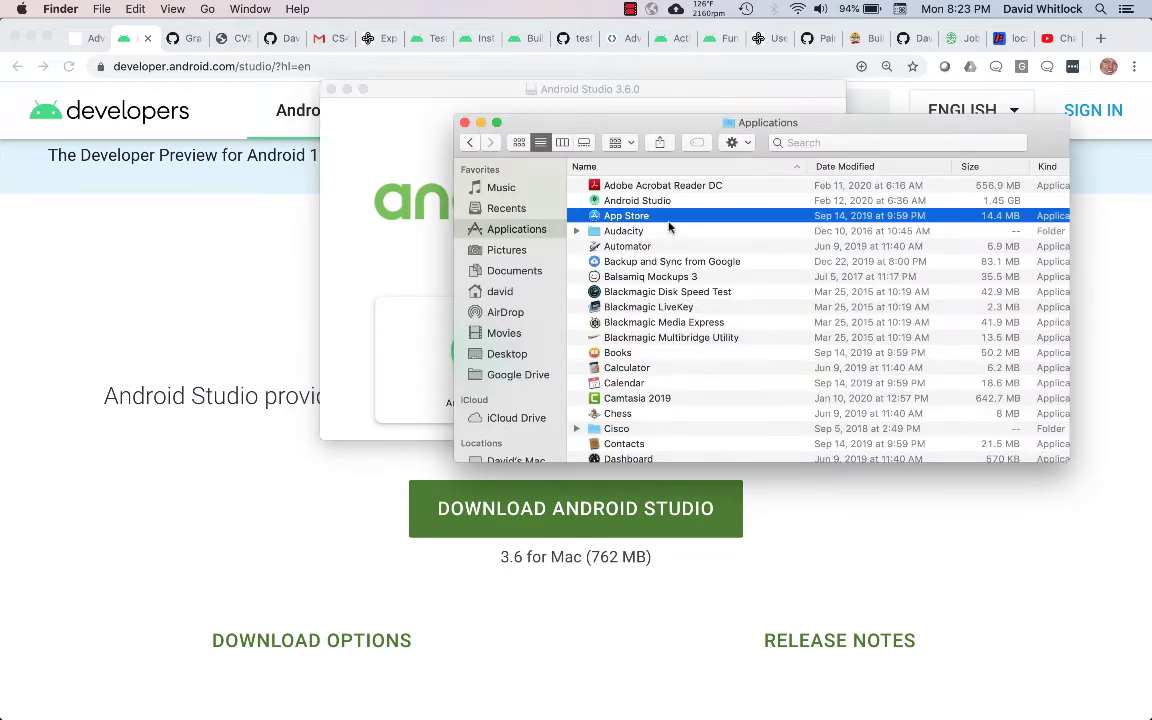
Launch the installed Android Studio without importing settings, and delete the unused AndroidStudio3.5 directory
{"action": "left_click", "coordinate": [650, 200]}
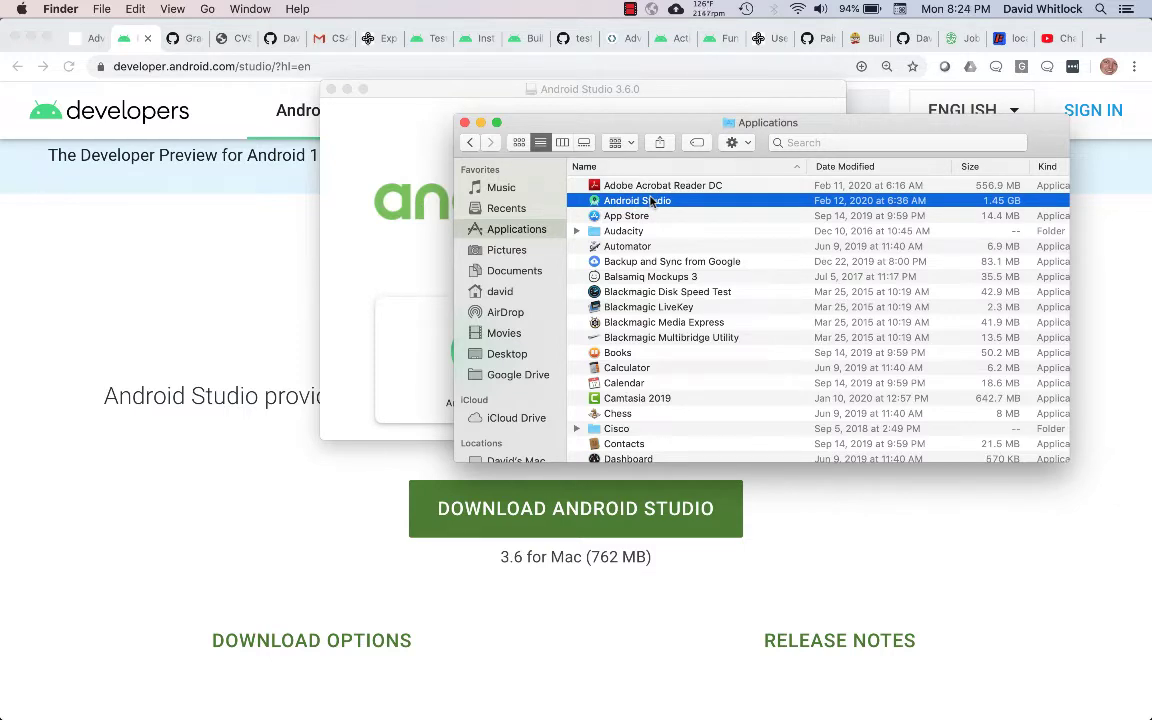
{"action": "double_click", "coordinate": [650, 200]}
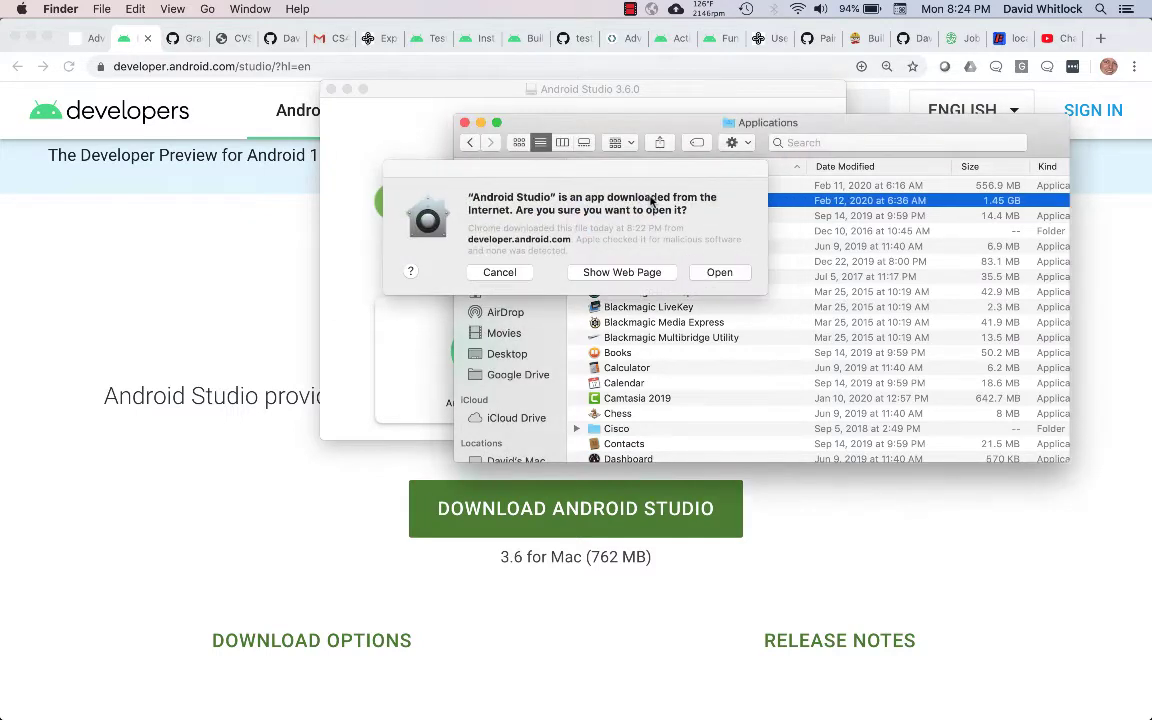
{"action": "left_click", "coordinate": [723, 270]}
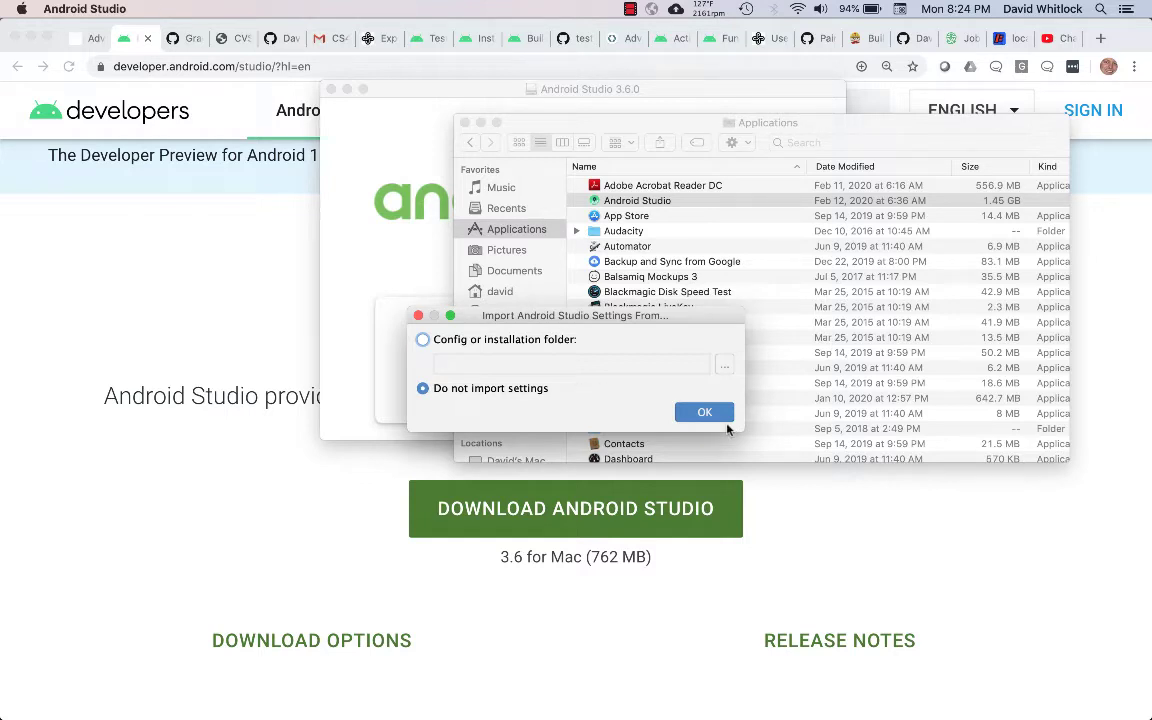
{"action": "left_click", "coordinate": [702, 414]}
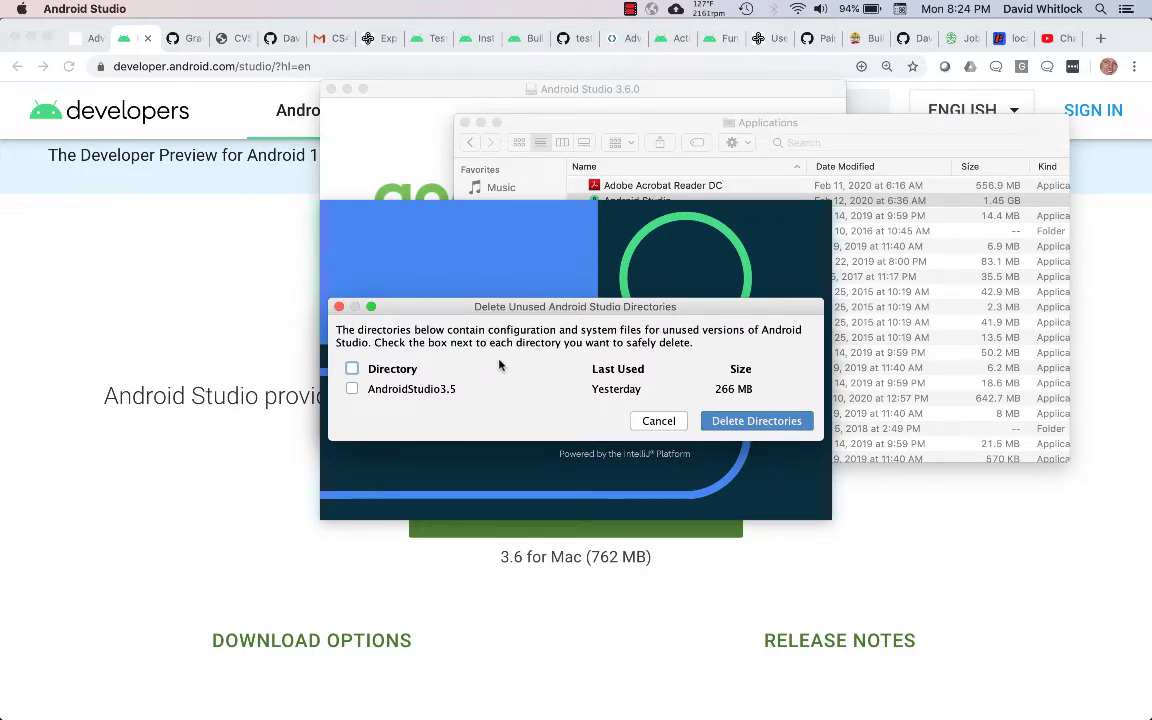
{"action": "left_click", "coordinate": [352, 369]}
{"action": "left_click", "coordinate": [752, 424]}
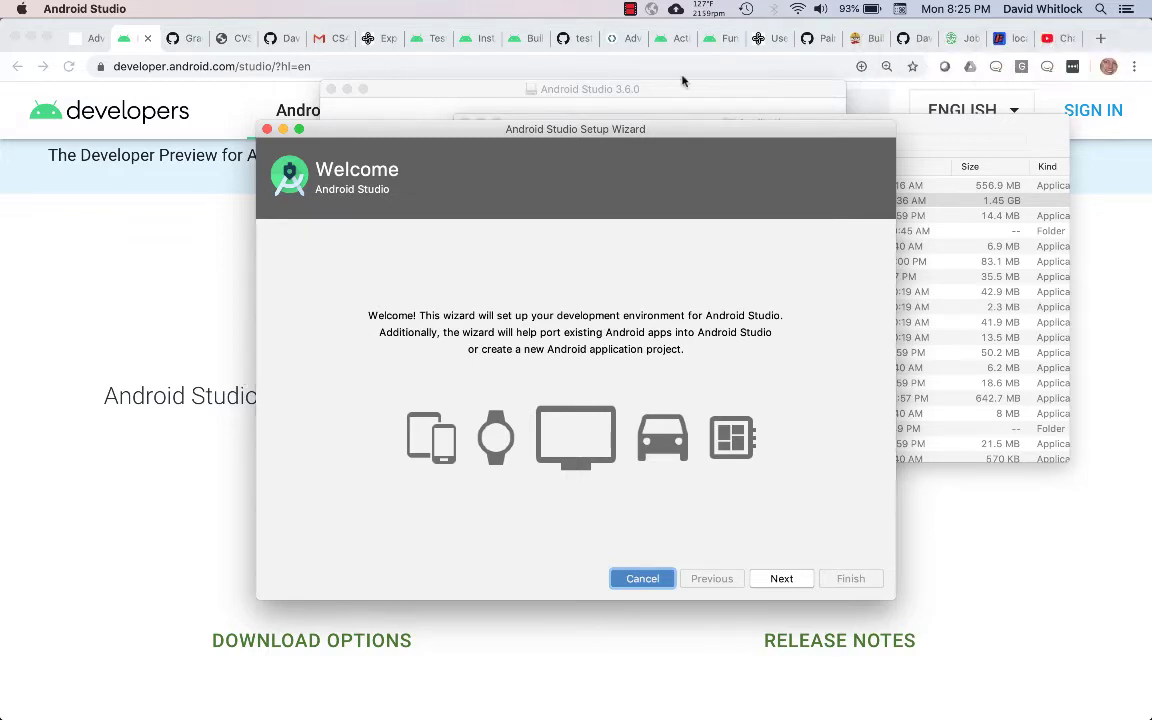
{"action": "left_click", "coordinate": [630, 9]}
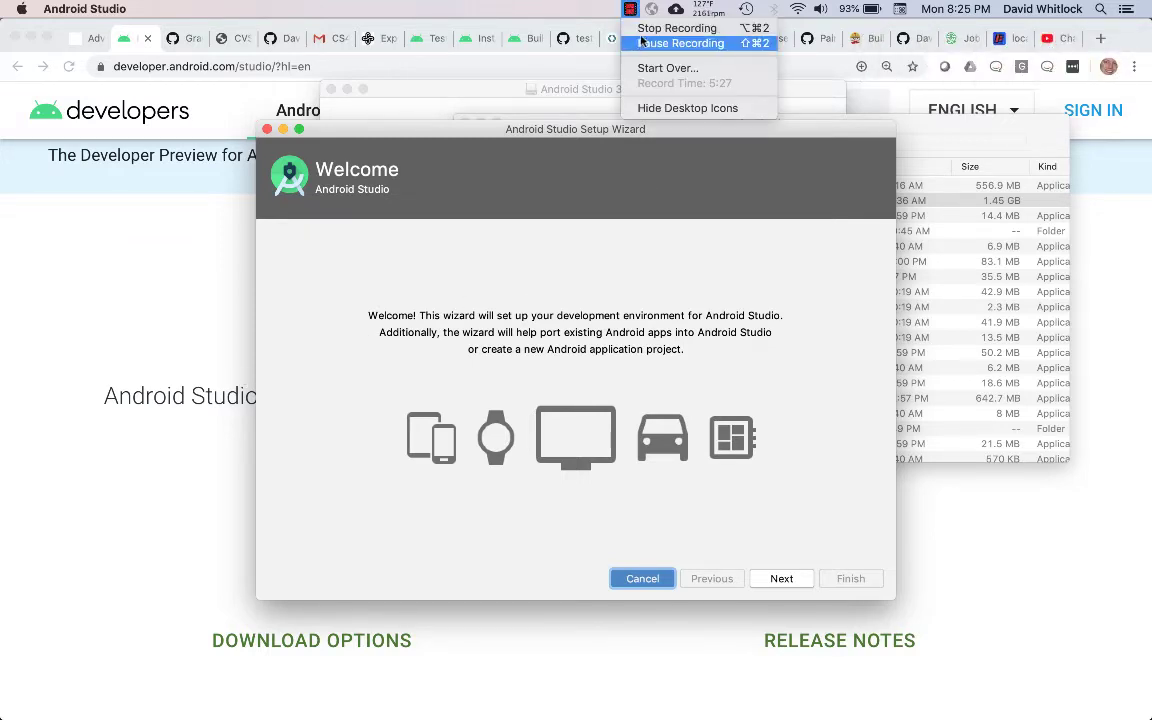
{"action": "left_click", "coordinate": [647, 44]}
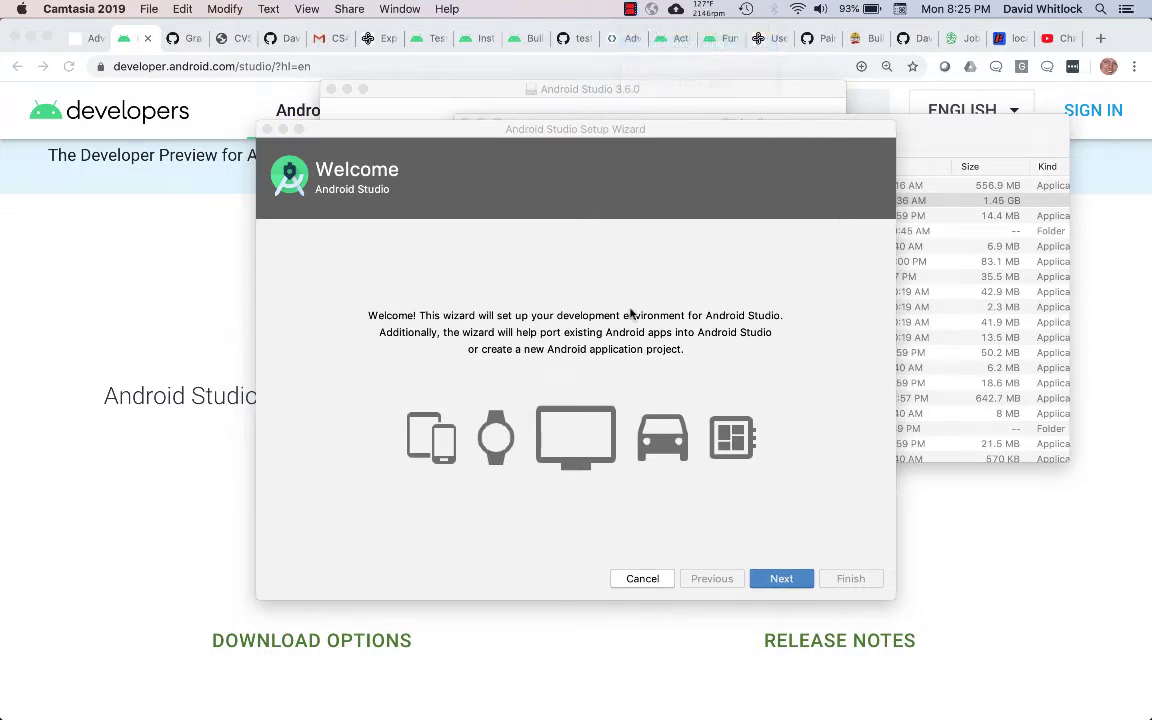
Choose the Standard install type and the Light UI theme in the Android Studio Setup Wizard
{"action": "left_click", "coordinate": [781, 579]}
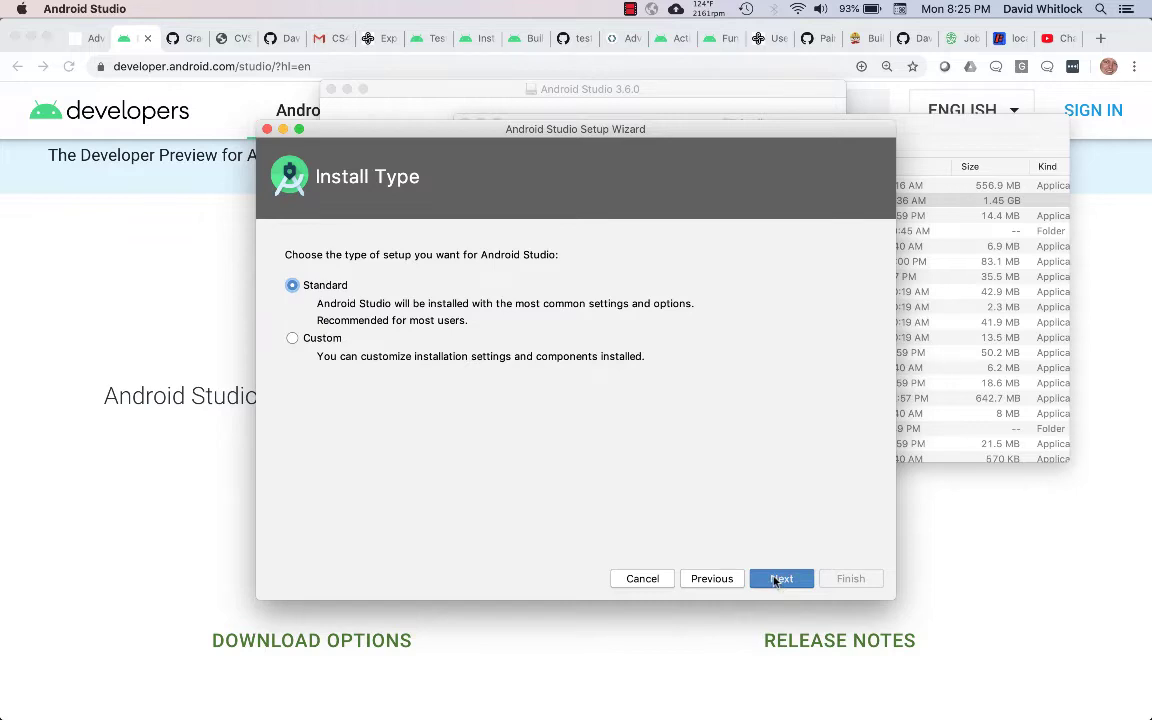
{"action": "left_click", "coordinate": [776, 580]}
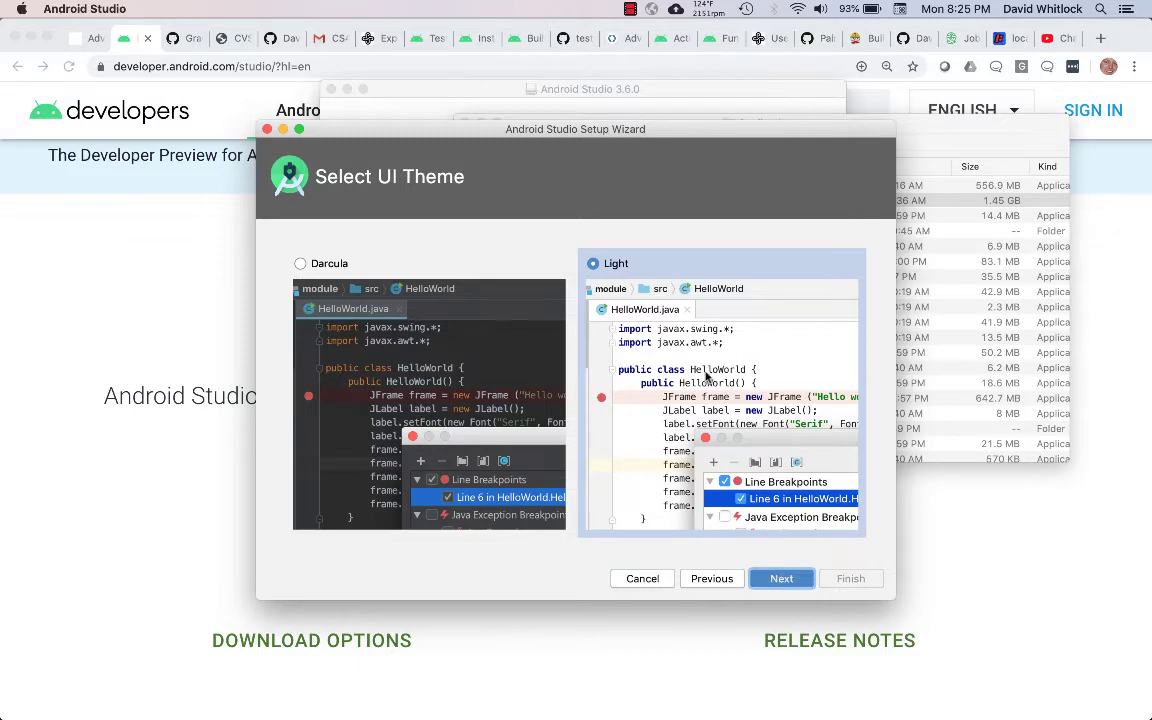
{"action": "left_click", "coordinate": [778, 580]}
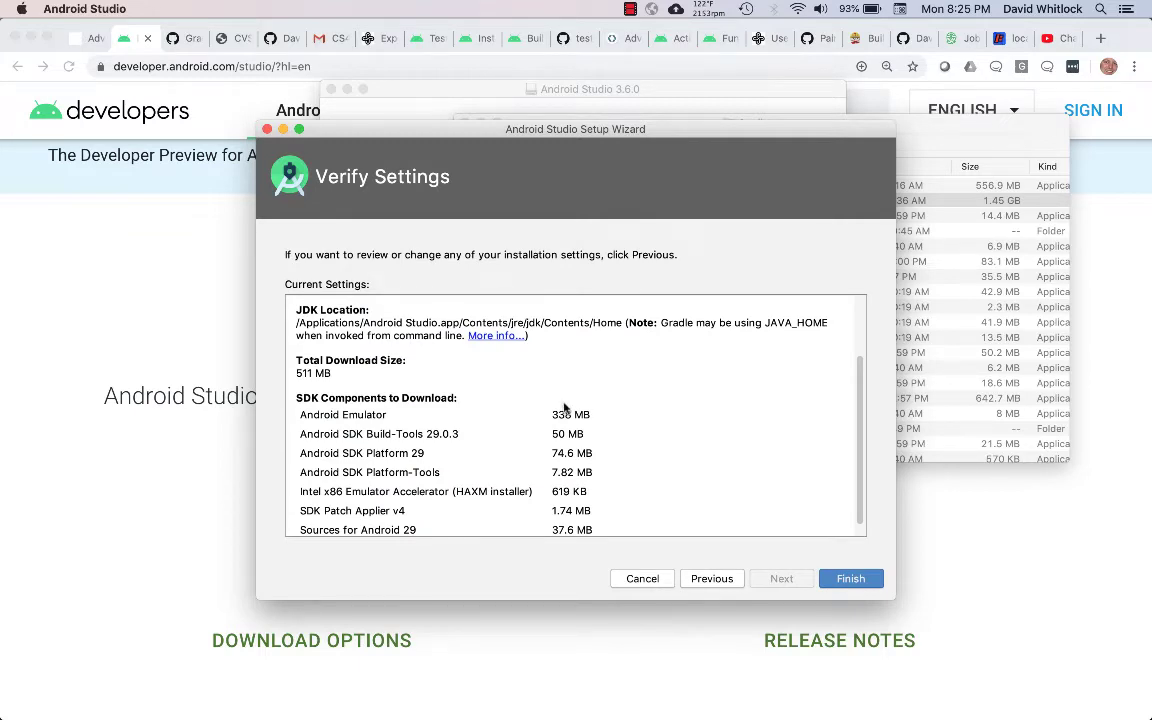
Review the installation settings and SDK components to download, and start the component download with its details shown
{"action": "scroll", "coordinate": [565, 407], "scroll_direction": "up", "scroll_amount": 3}
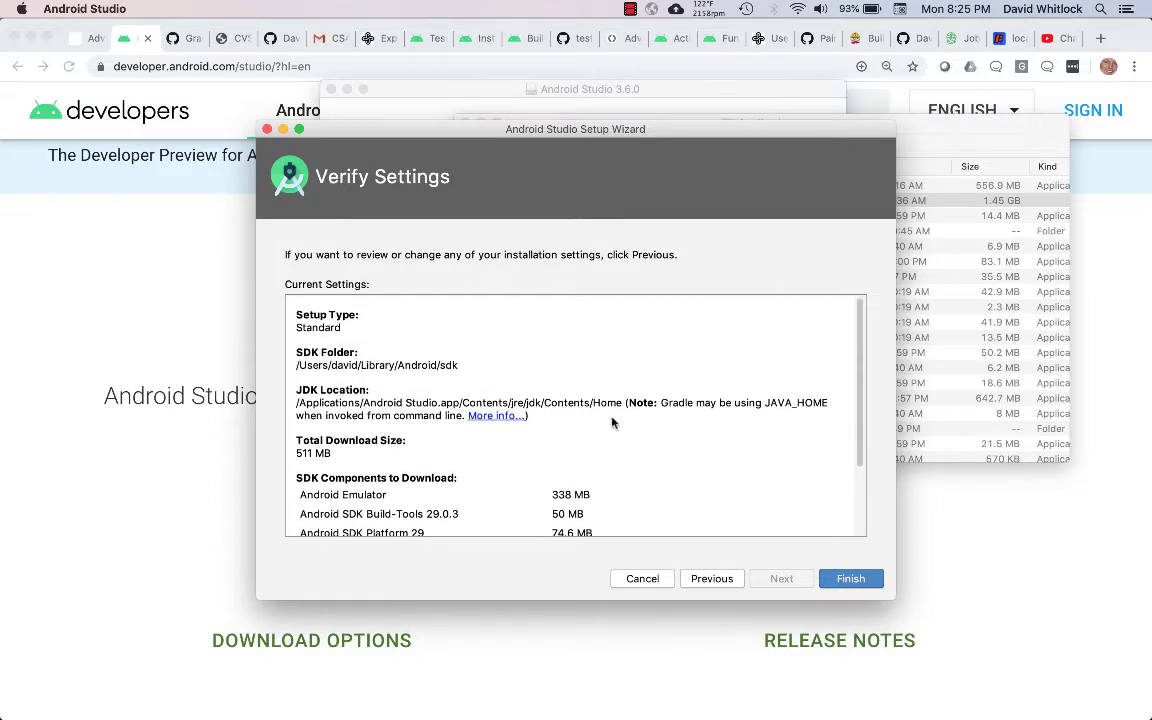
{"action": "scroll", "coordinate": [612, 422], "scroll_direction": "down", "scroll_amount": 3}
{"action": "scroll", "coordinate": [612, 422], "scroll_direction": "up", "scroll_amount": 2}
{"action": "scroll", "coordinate": [612, 422], "scroll_direction": "down", "scroll_amount": 1}
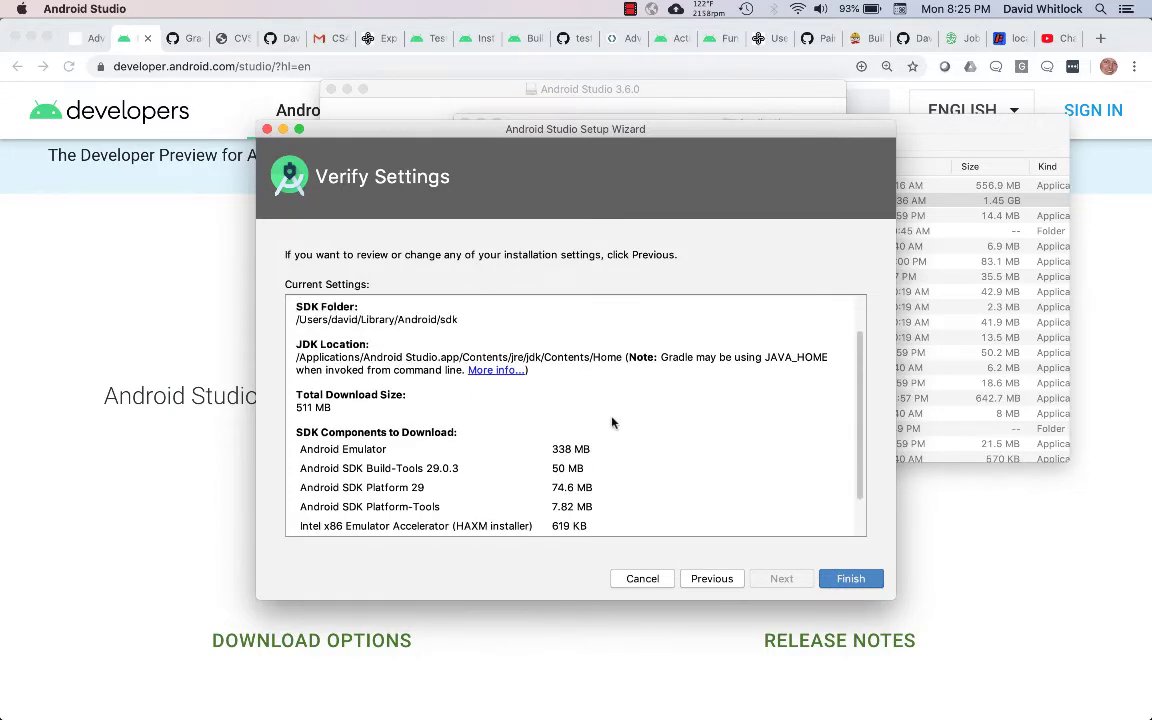
{"action": "scroll", "coordinate": [612, 422], "scroll_direction": "down", "scroll_amount": 2}
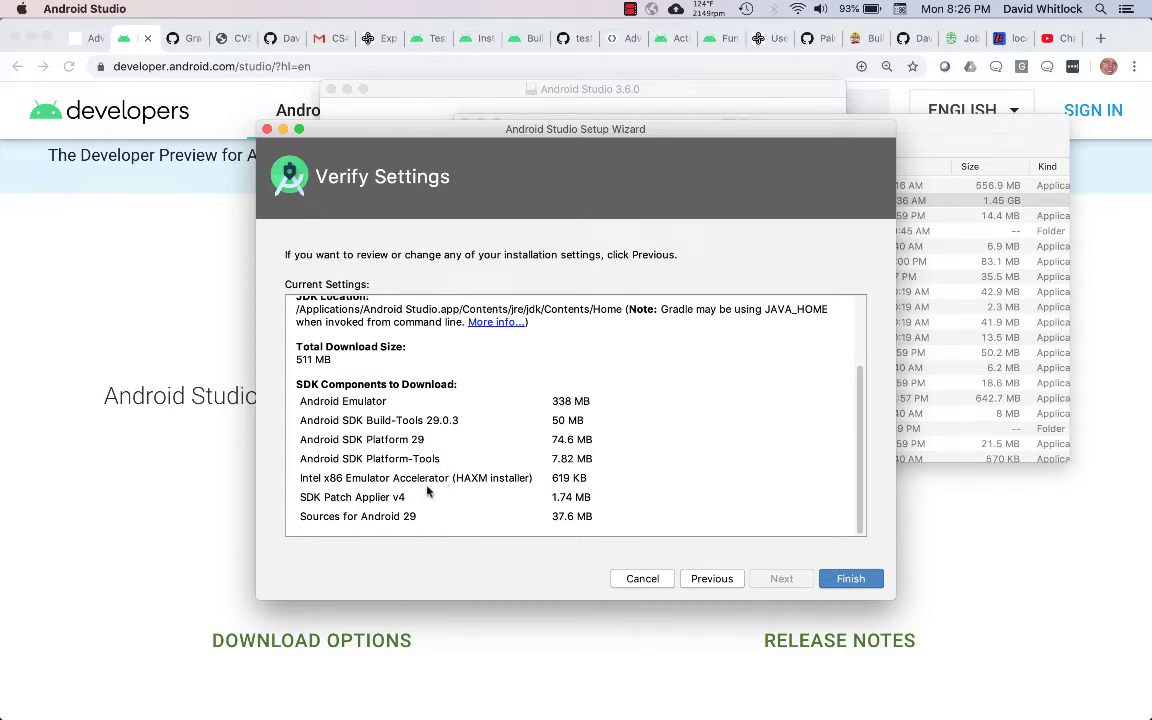
{"action": "left_click", "coordinate": [848, 580]}
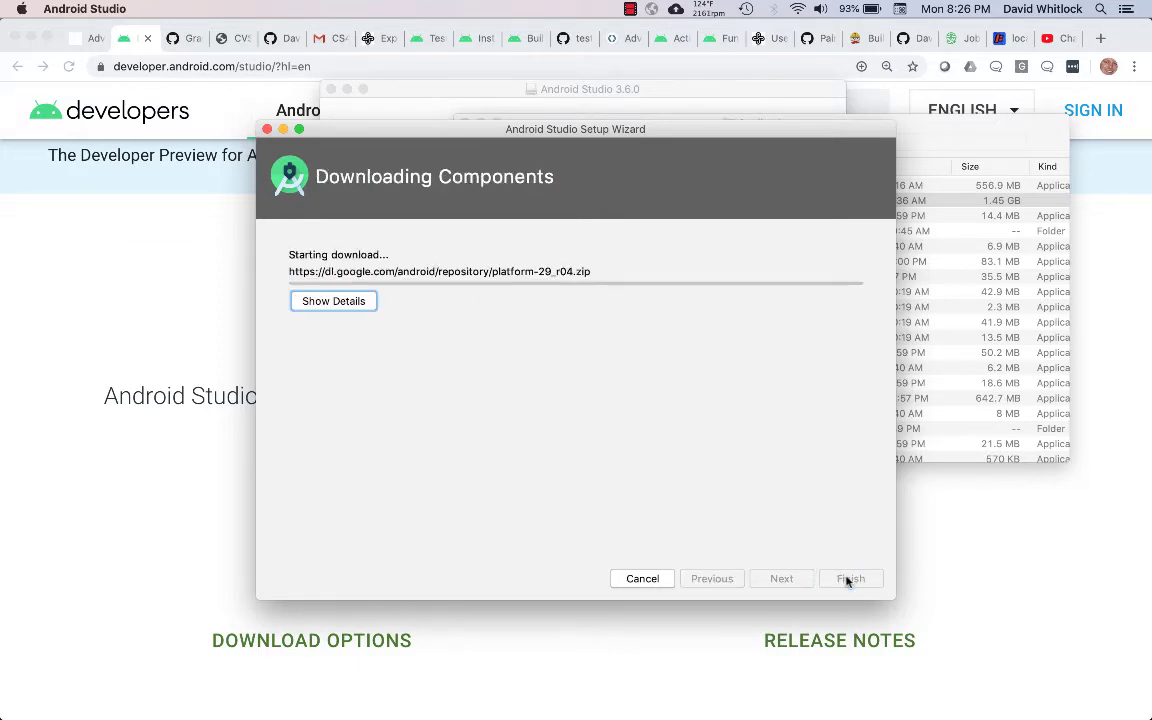
{"action": "left_click", "coordinate": [344, 302]}
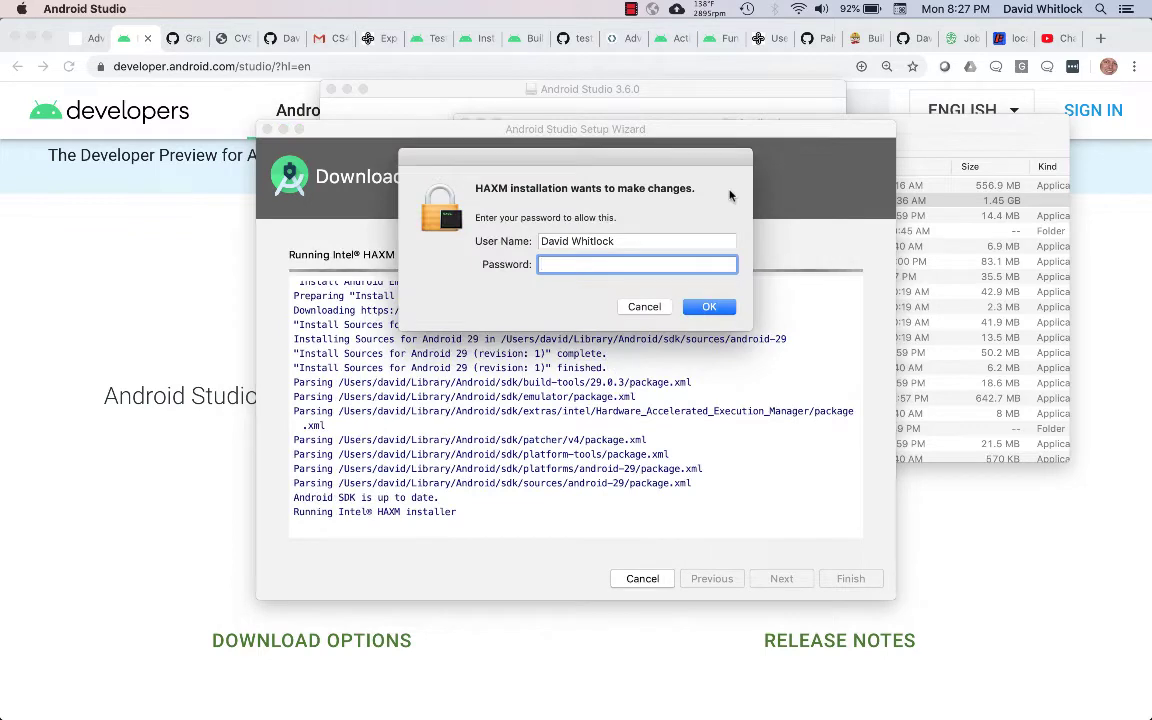
Enter the account password to authorize the HAXM installation and finish the setup wizard
{"action": "type", "text": "************"}
{"action": "left_click", "coordinate": [706, 308]}
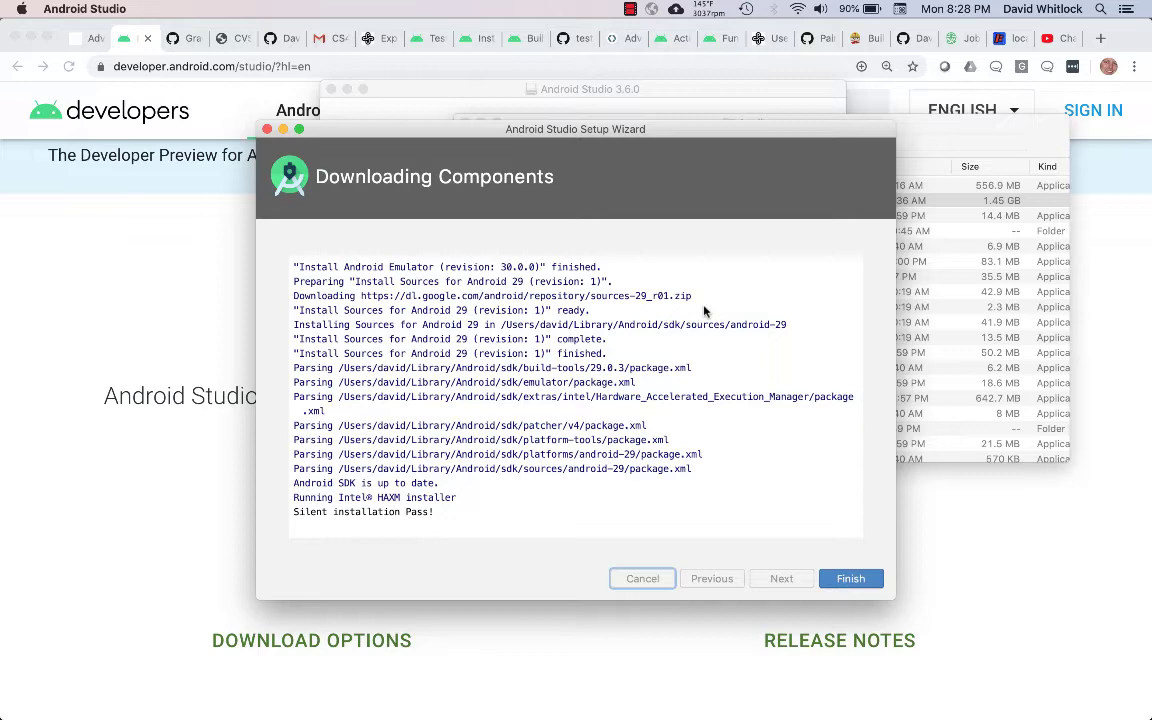
{"action": "left_click", "coordinate": [851, 579]}
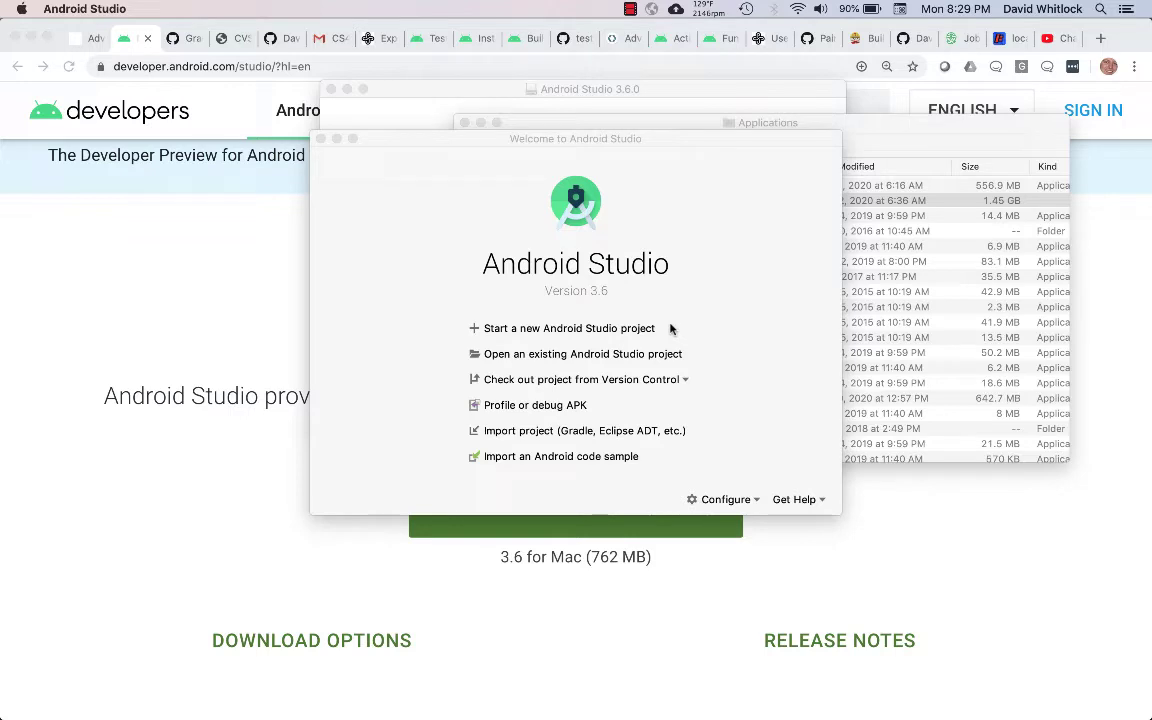
Open the project template selection for a new Android Studio project and cancel it
{"action": "left_click", "coordinate": [504, 333]}
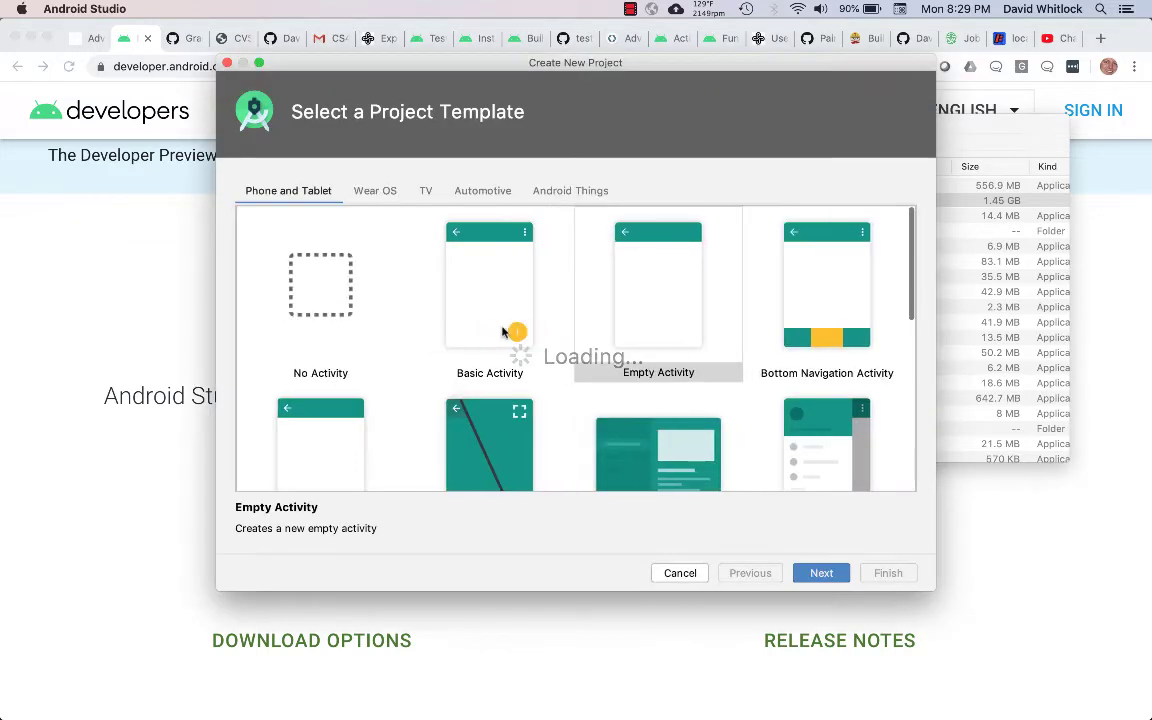
{"action": "left_click", "coordinate": [680, 573]}
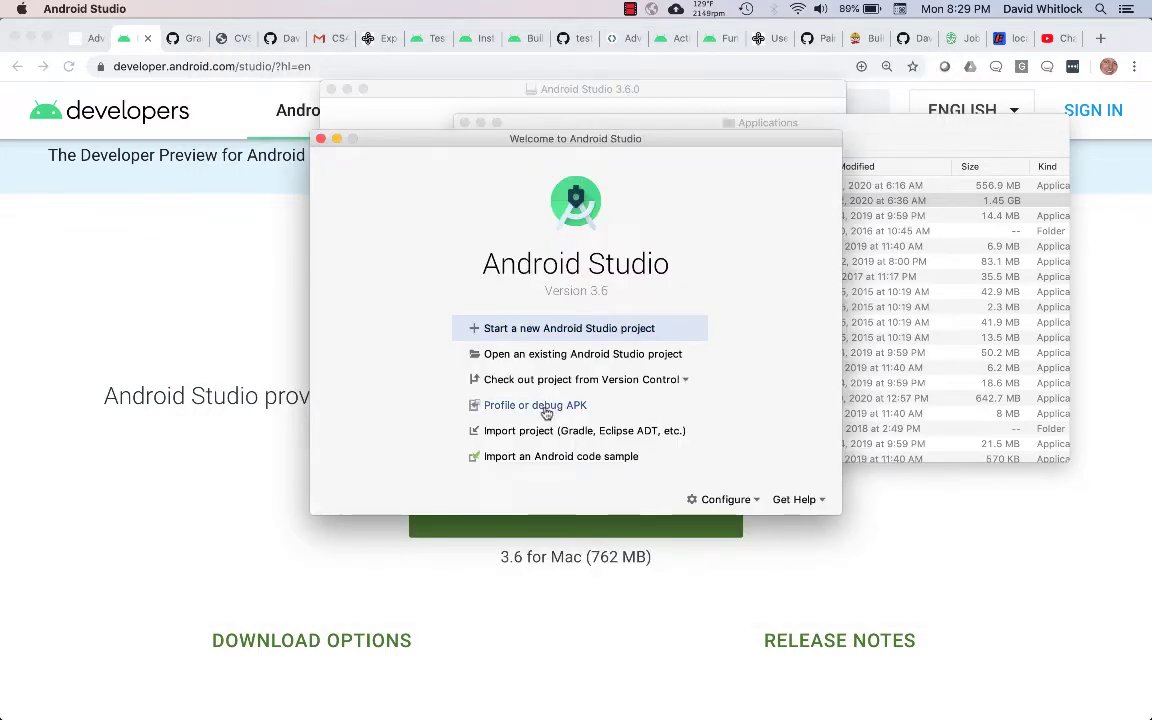
Start a new Android Studio project from the Basic Activity template and continue to its configuration
{"action": "left_click", "coordinate": [756, 500]}
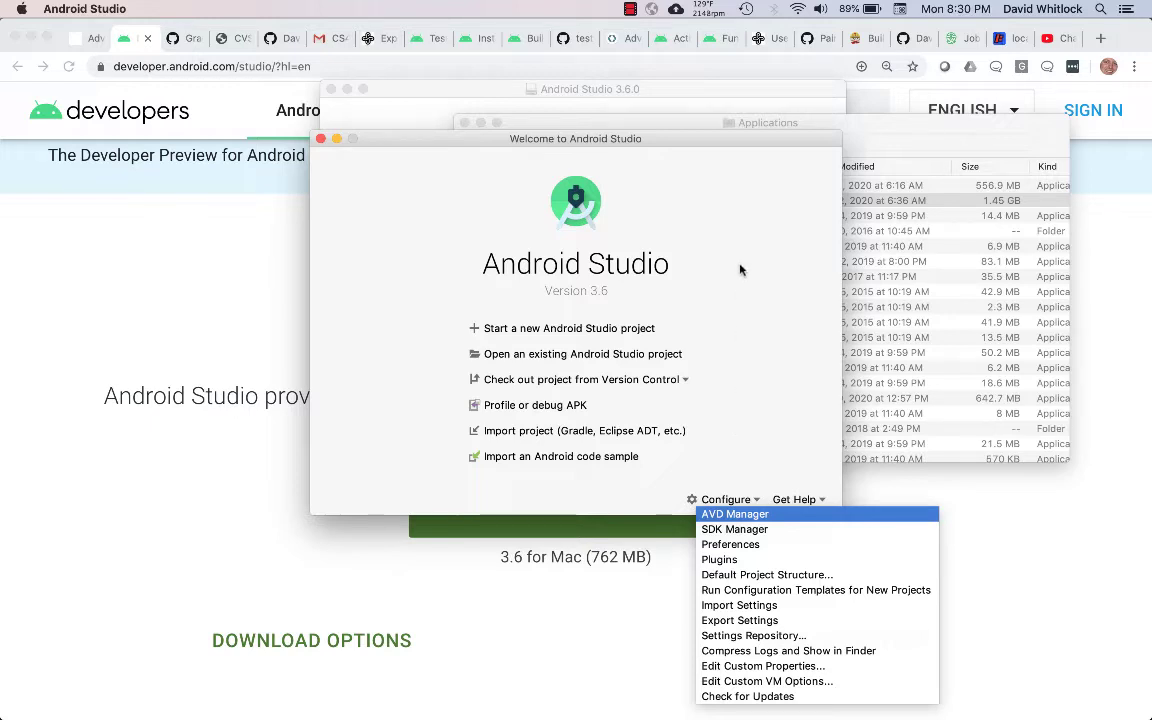
{"action": "key", "text": "Escape"}
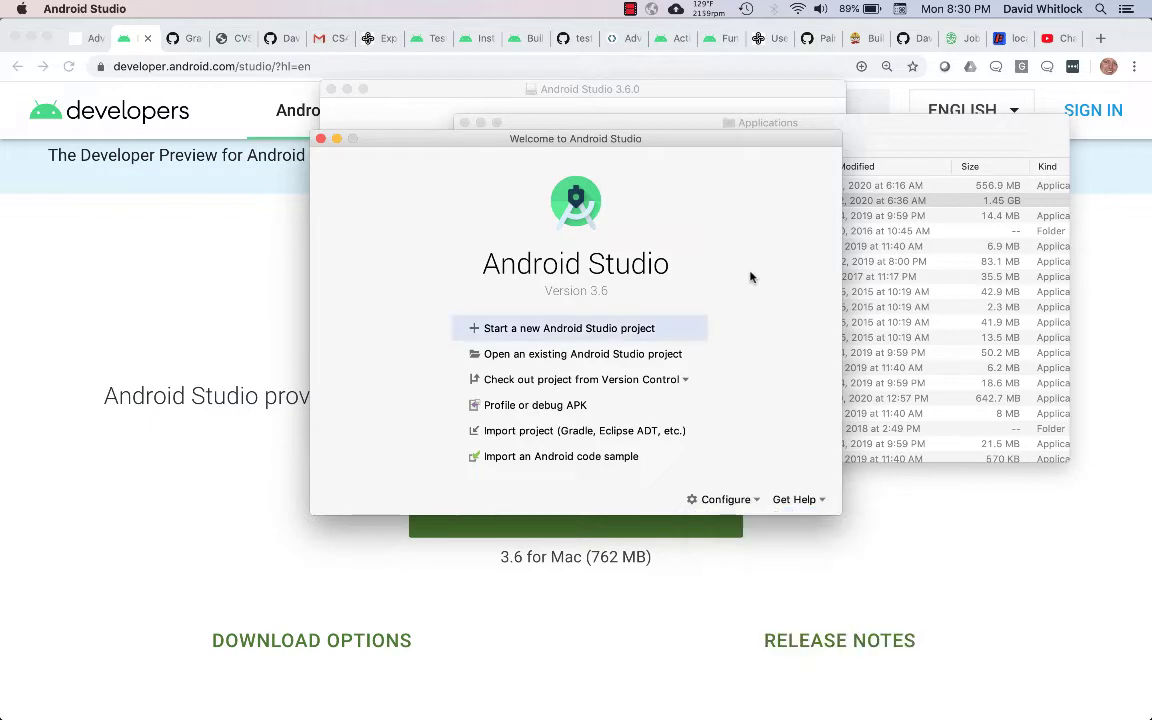
{"action": "left_click", "coordinate": [551, 330]}
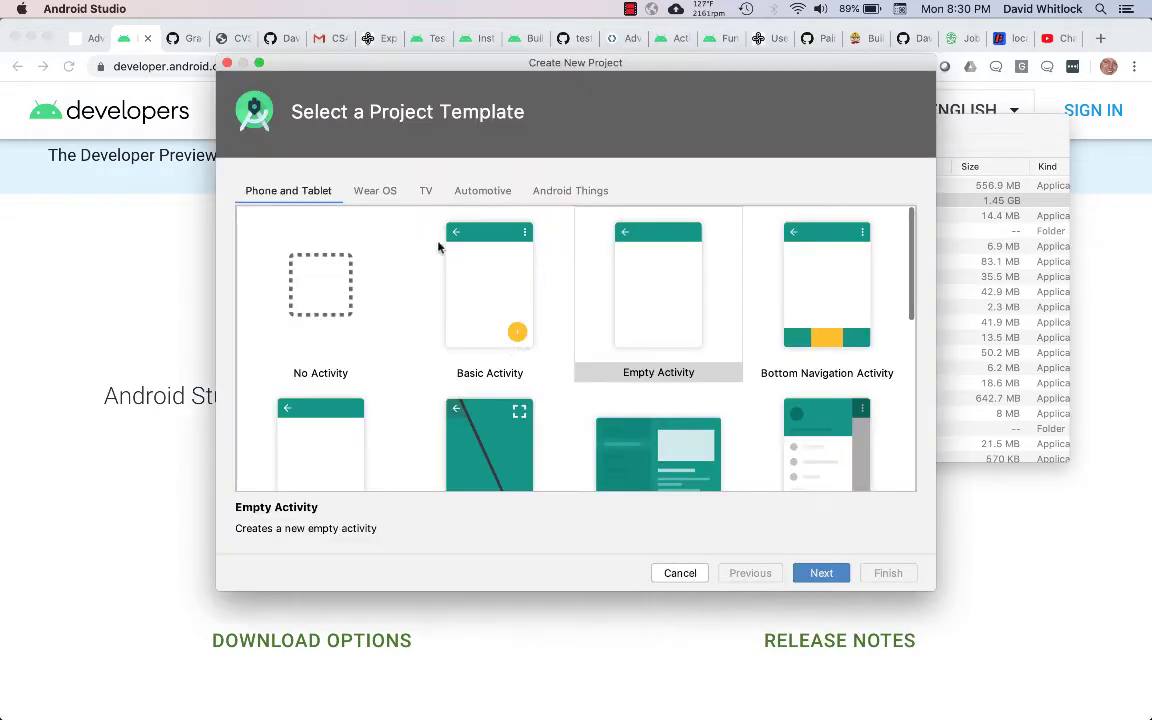
{"action": "left_click", "coordinate": [492, 284]}
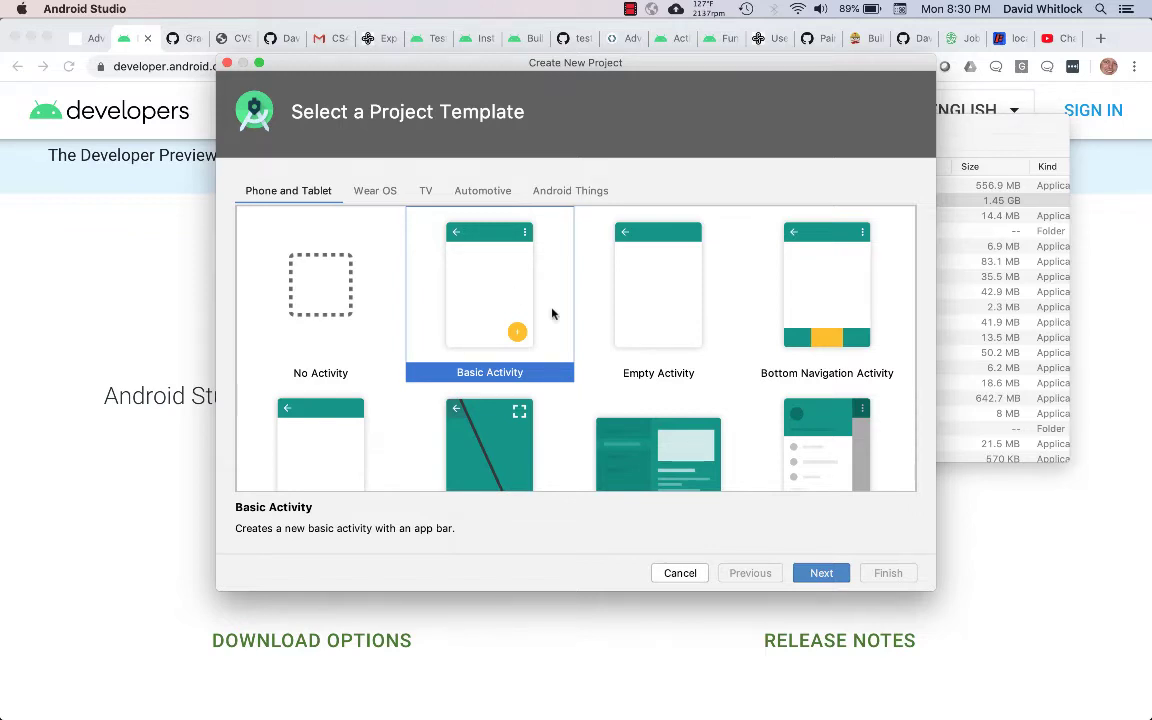
{"action": "left_click", "coordinate": [821, 574]}
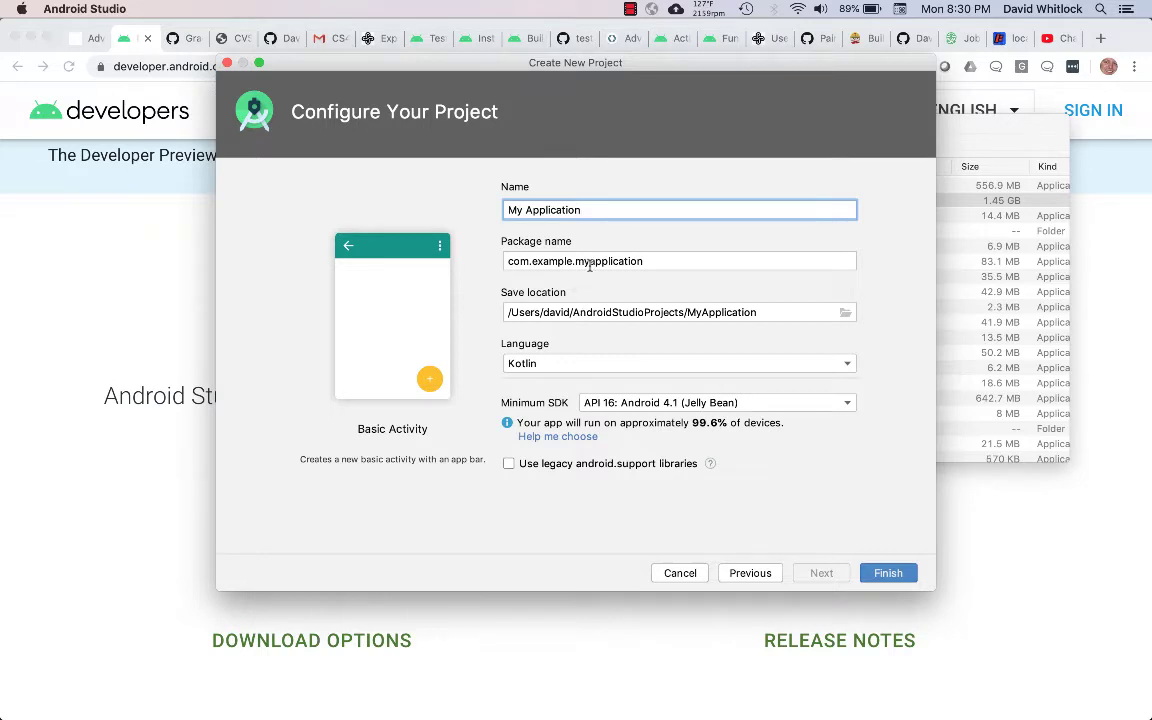
Name the project First Android App and replace the com.example package prefix with edu.pdx.cs410J followed by the author's surname
{"action": "key", "text": "super+a"}
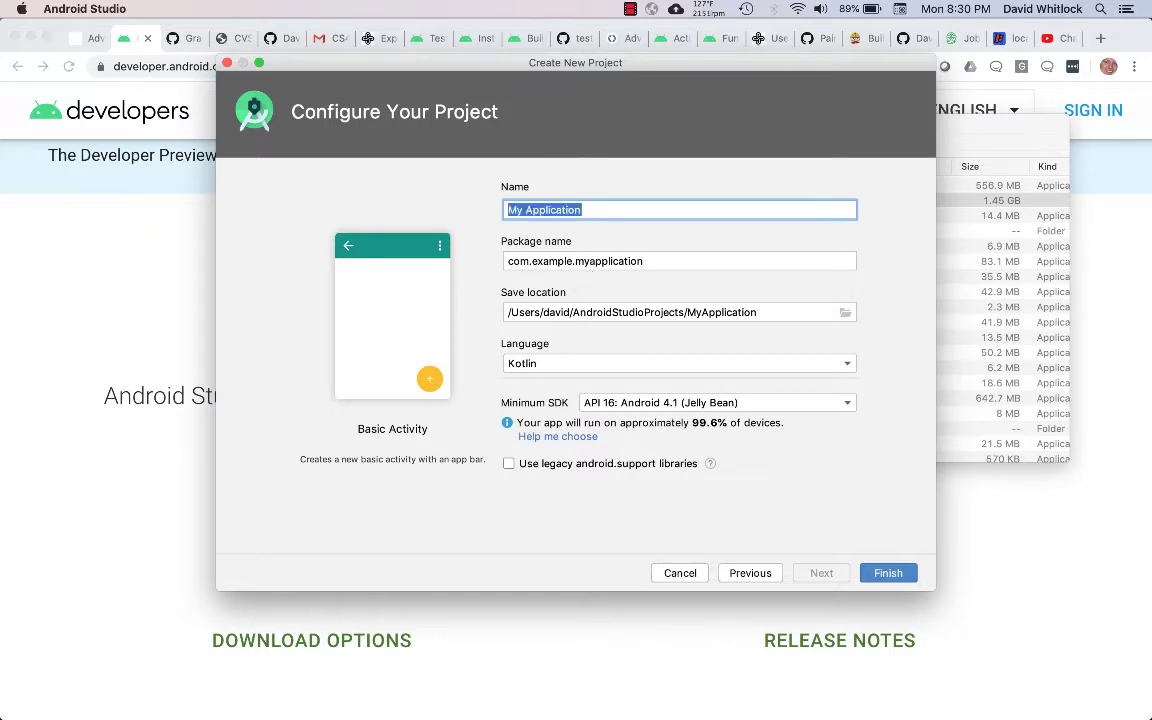
{"action": "type", "text": "First And"}
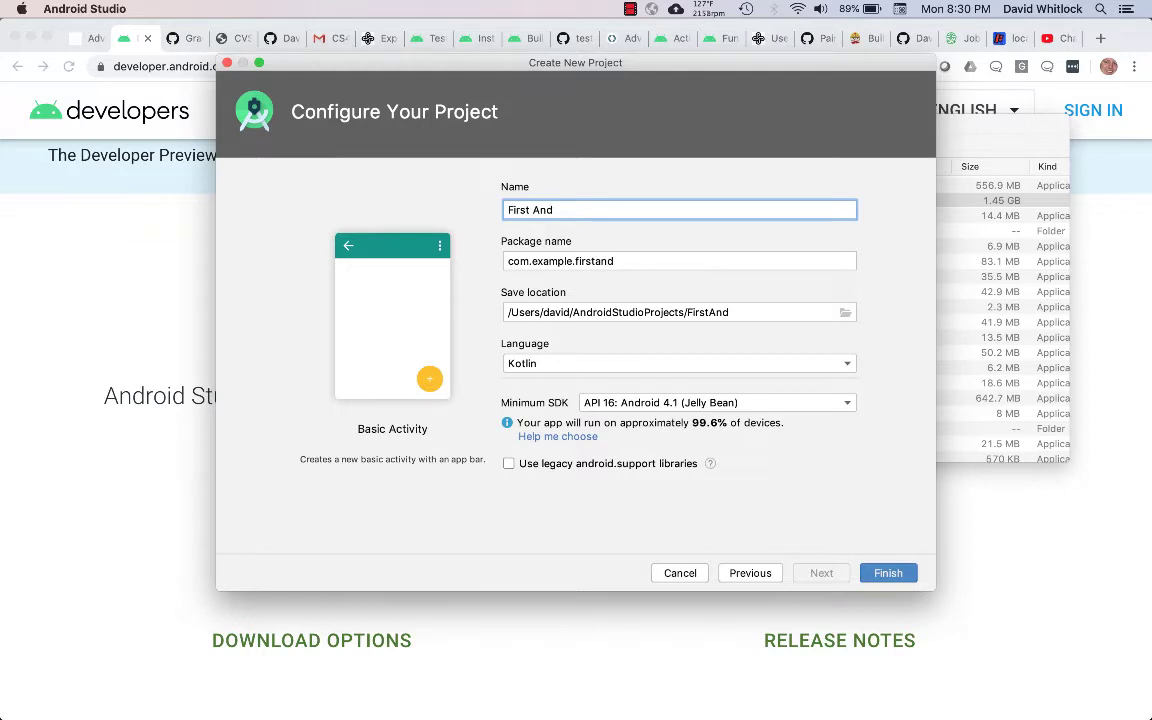
{"action": "type", "text": "roid App"}
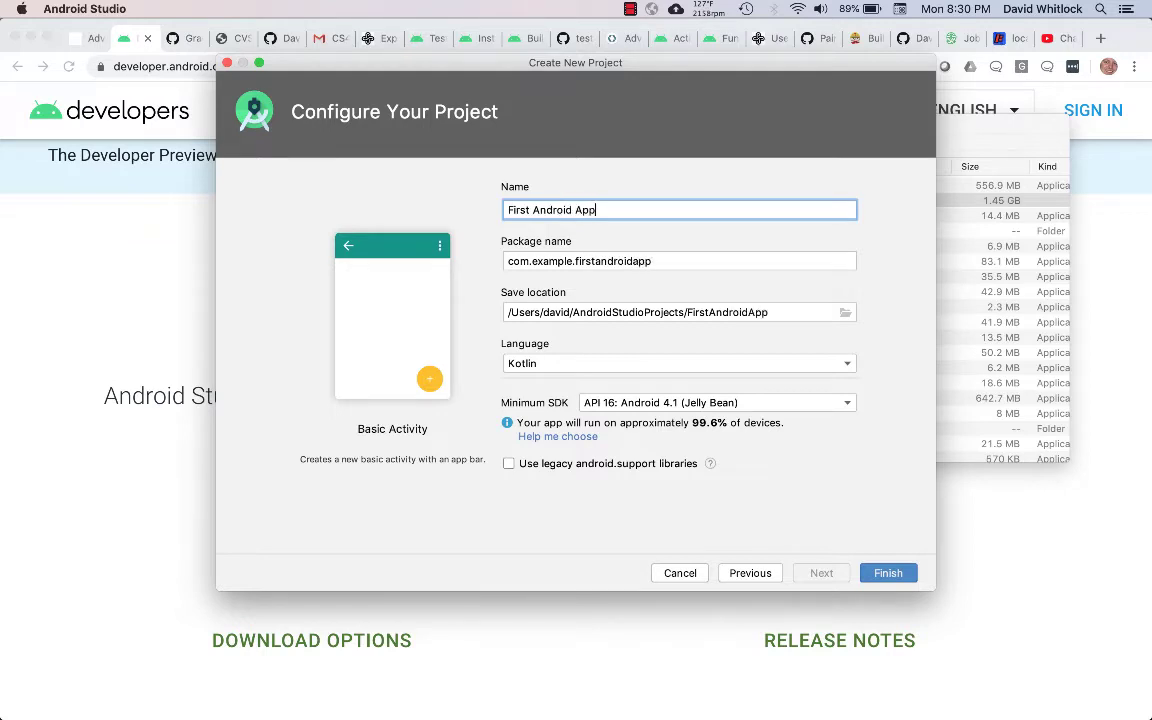
{"action": "left_click", "coordinate": [569, 262]}
{"action": "left_click_drag", "start_coordinate": [570, 262], "coordinate": [508, 262]}
{"action": "type", "text": "edu."}
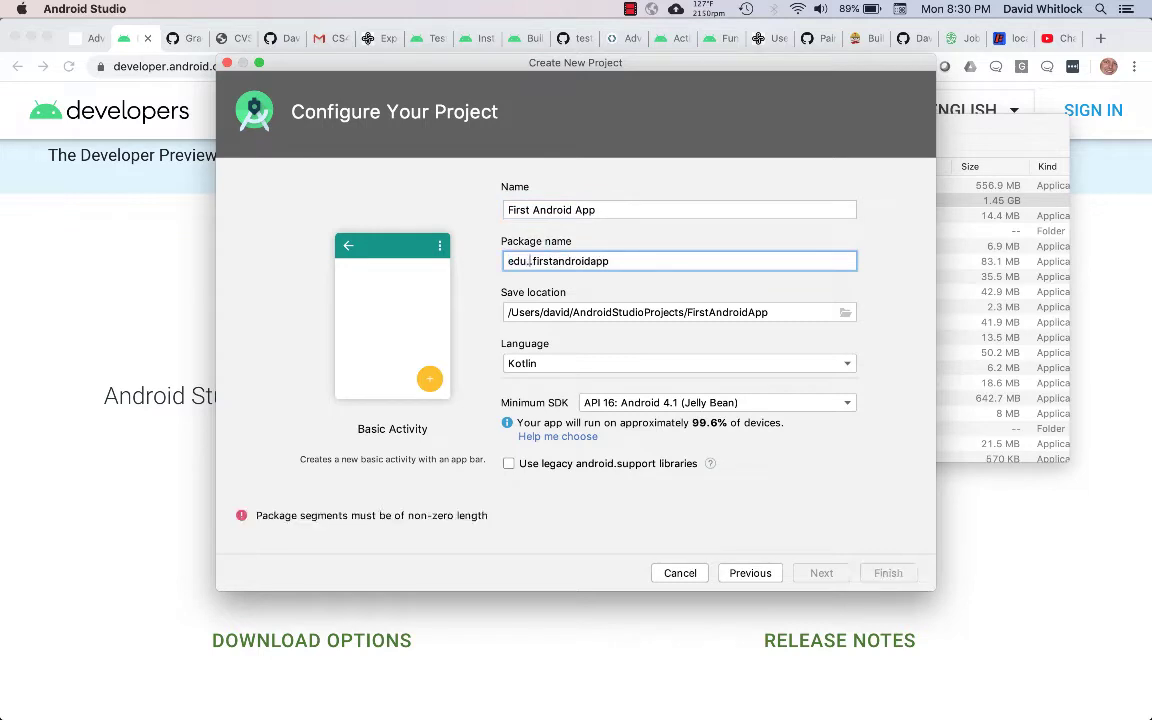
{"action": "type", "text": "pdx.cs410J."}
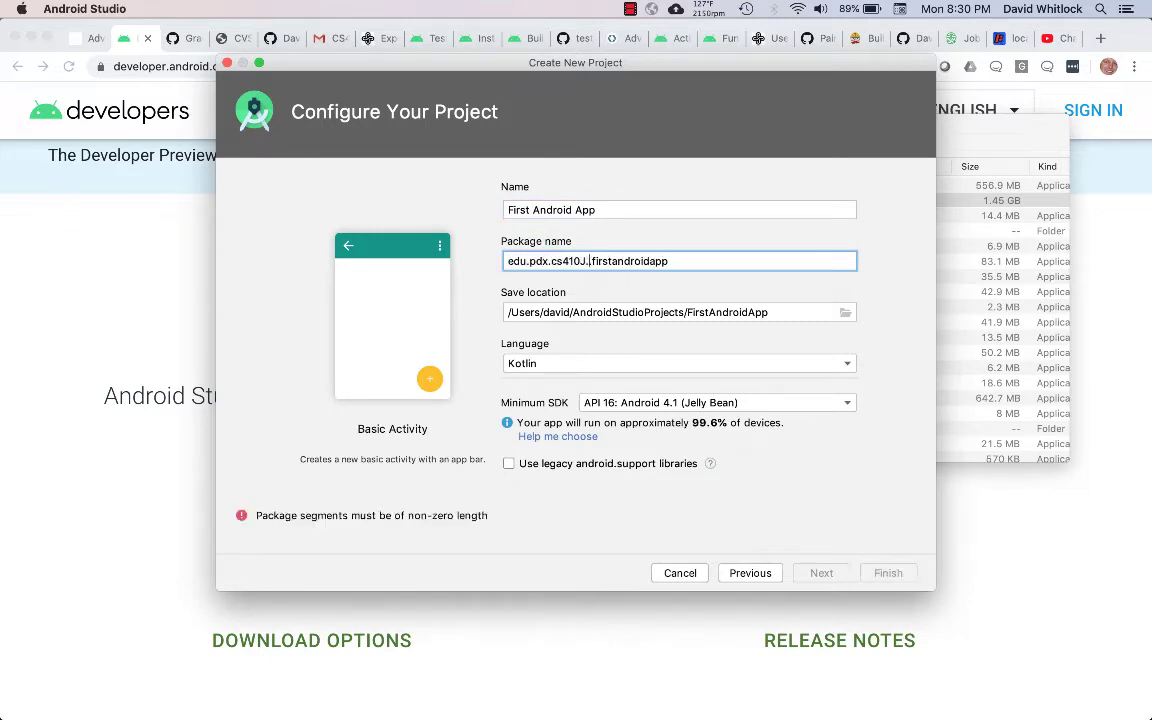
{"action": "type", "text": "whitlock"}
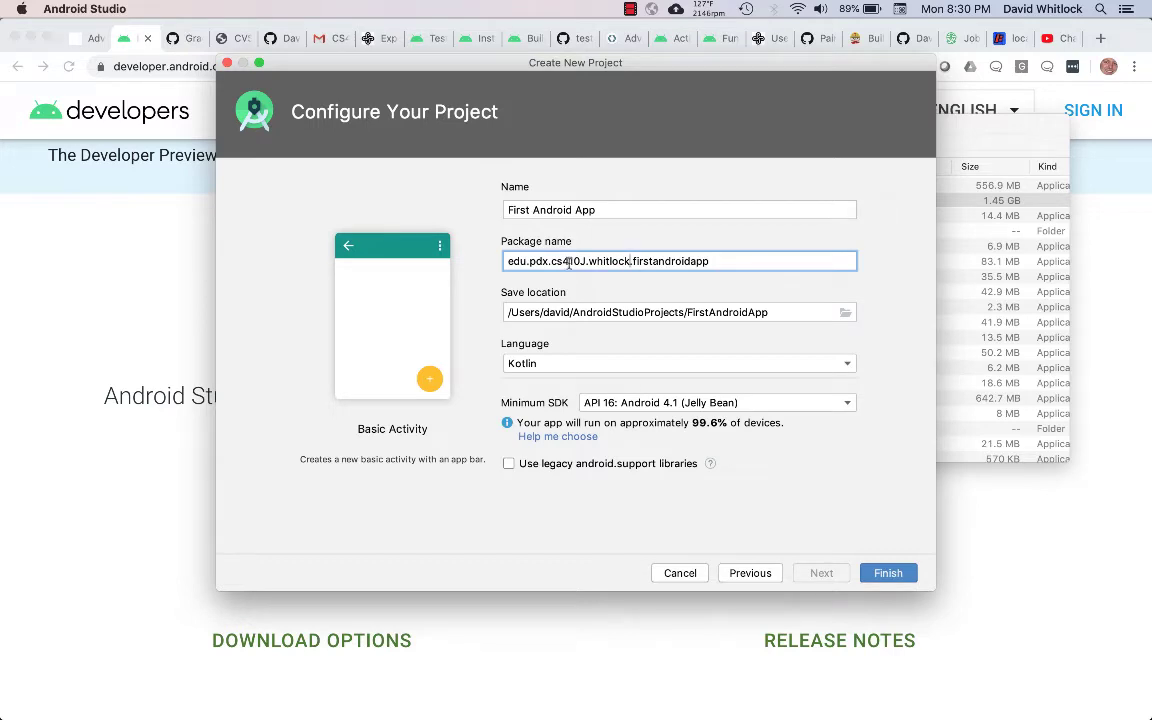
Set the save location to a new FirstAndroidApp folder inside PSU/git/PortlandStateJavaWinter2020
{"action": "left_click", "coordinate": [846, 315]}
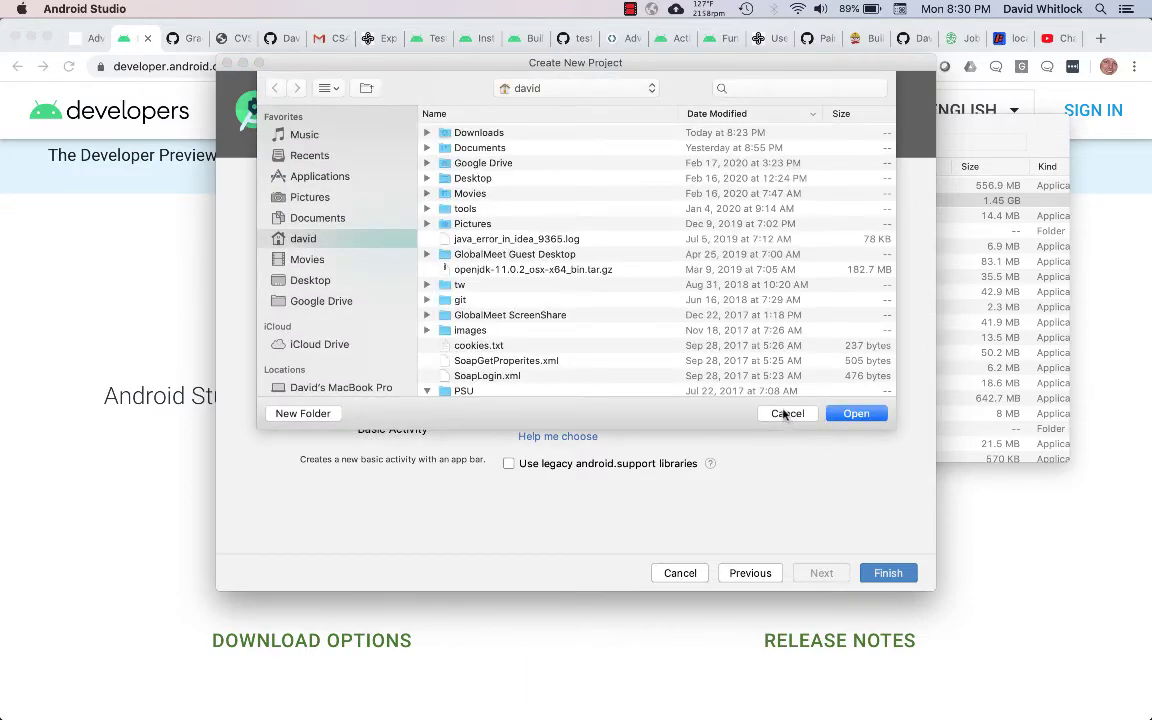
{"action": "scroll", "coordinate": [551, 297], "scroll_direction": "down", "scroll_amount": 10}
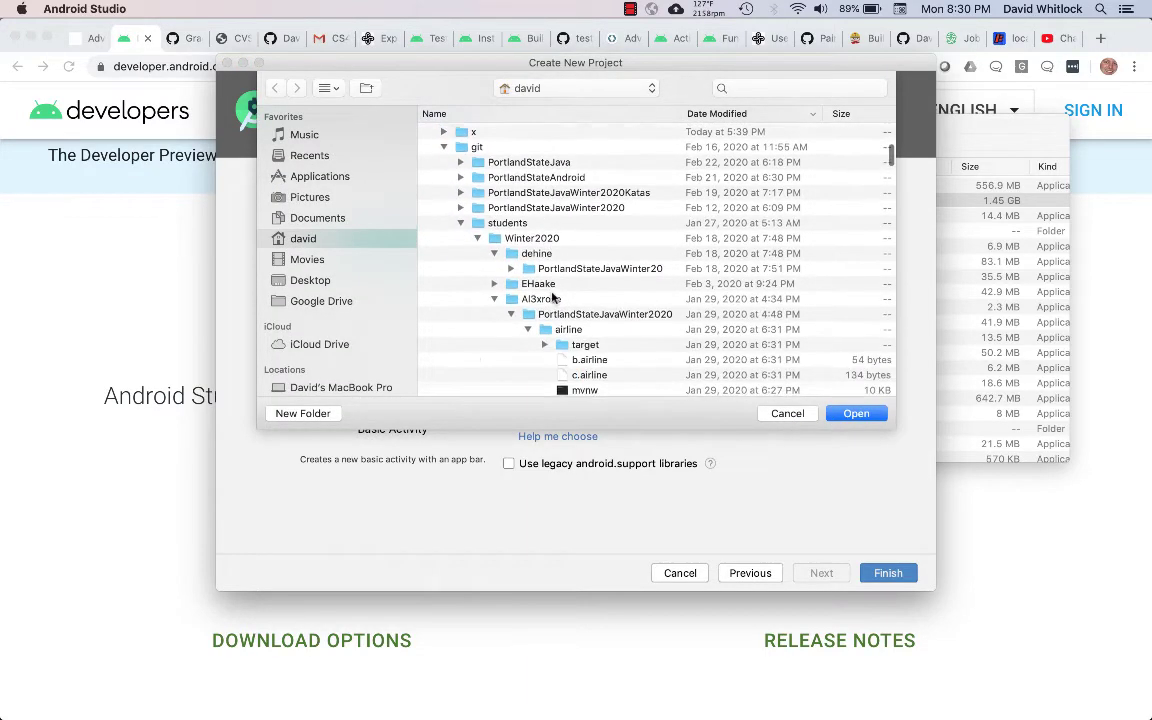
{"action": "left_click", "coordinate": [461, 207]}
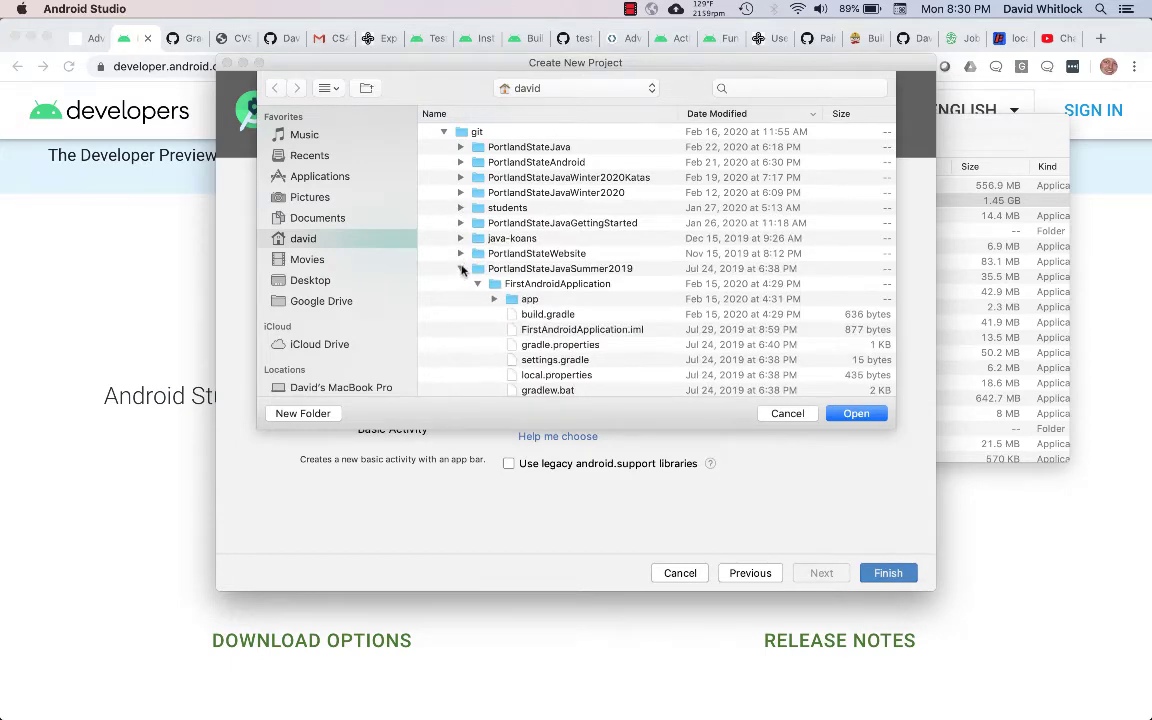
{"action": "left_click", "coordinate": [461, 268]}
{"action": "left_click", "coordinate": [461, 192]}
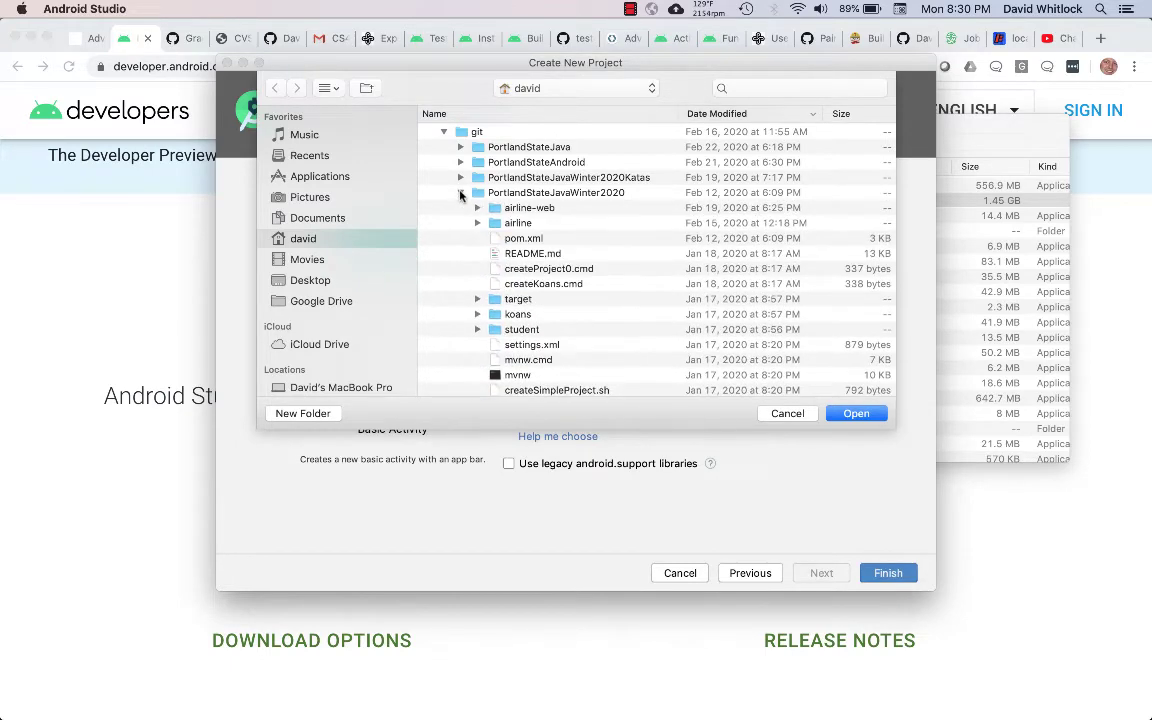
{"action": "left_click", "coordinate": [553, 194]}
{"action": "left_click", "coordinate": [857, 413]}
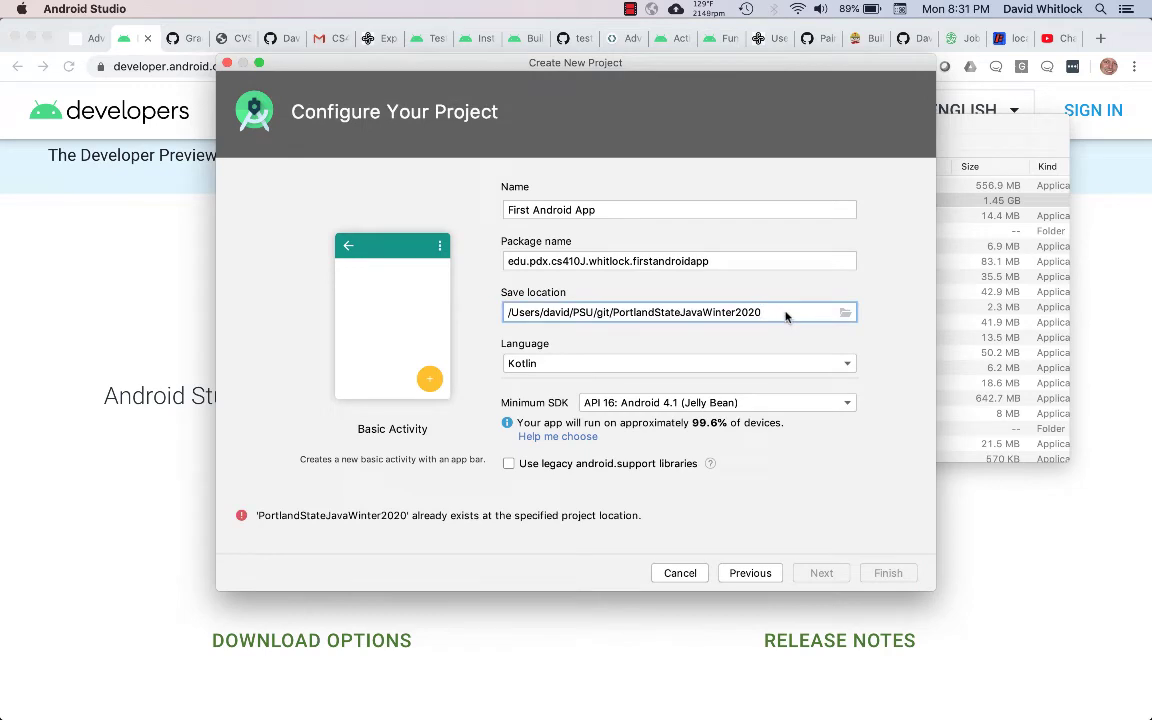
{"action": "type", "text": "/FirstAn"}
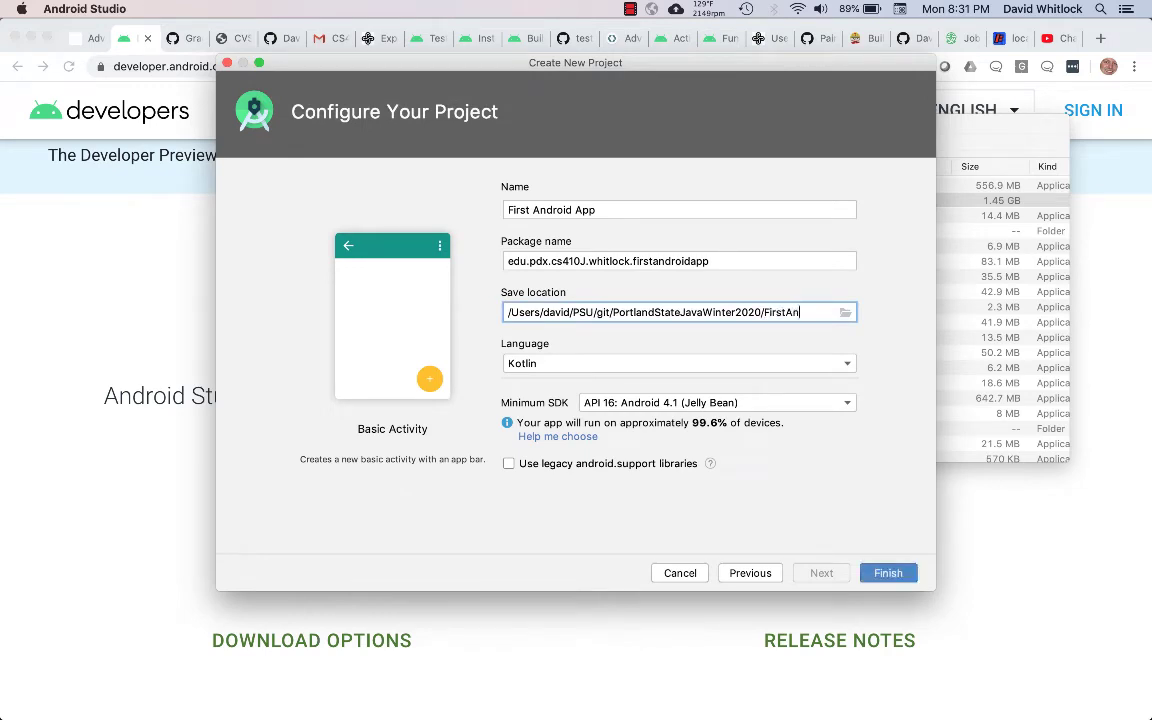
{"action": "type", "text": "droidApp"}
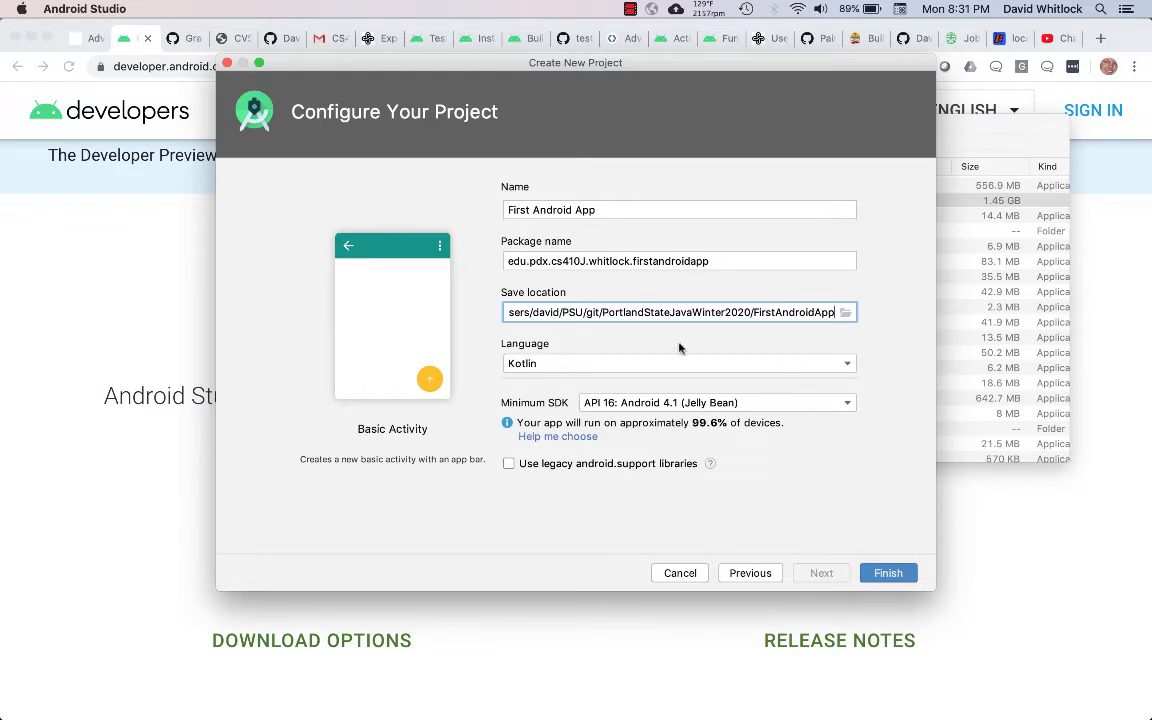
Set the language to Java, review the minimum SDK options while keeping API 16: Android 4.1 (Jelly Bean), and create the project
{"action": "left_click", "coordinate": [646, 365]}
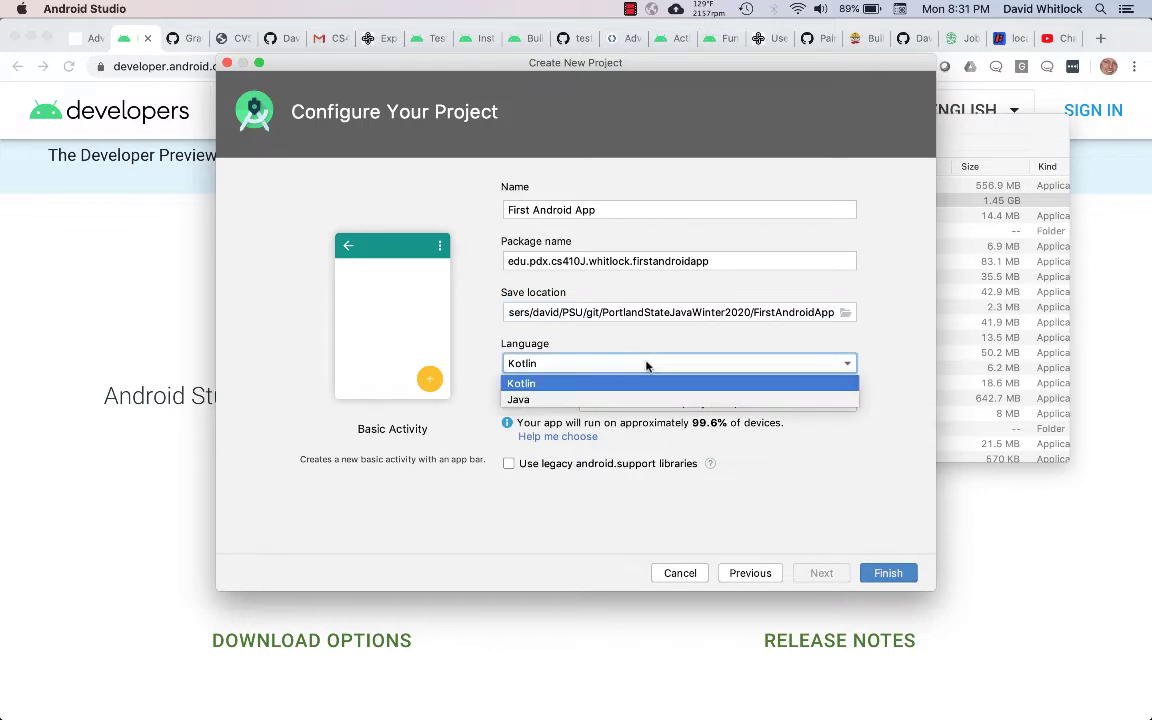
{"action": "left_click", "coordinate": [572, 399]}
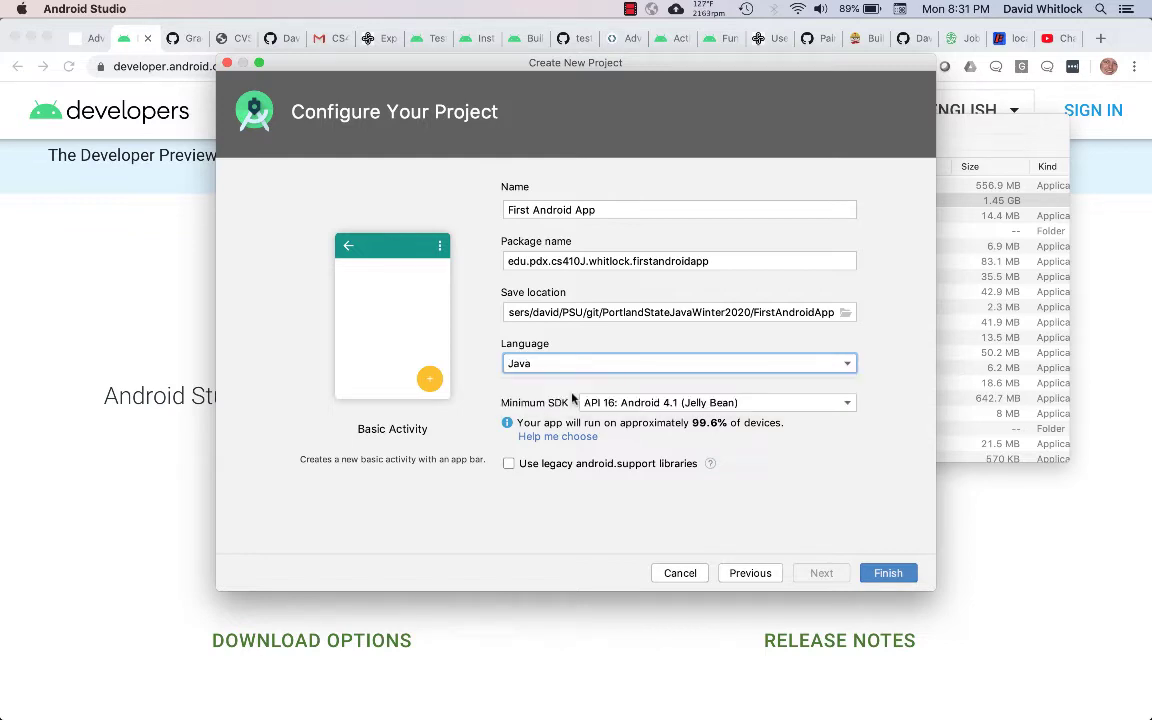
{"action": "left_click", "coordinate": [849, 405]}
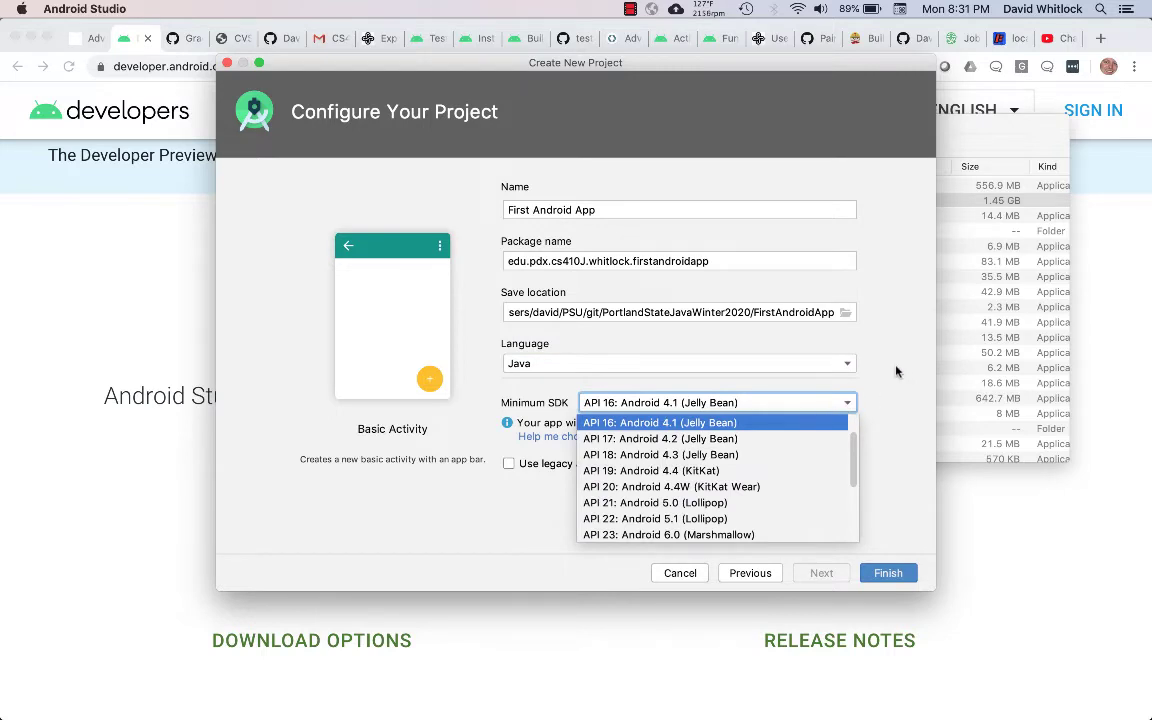
{"action": "scroll", "coordinate": [717, 523], "scroll_direction": "down", "scroll_amount": 3}
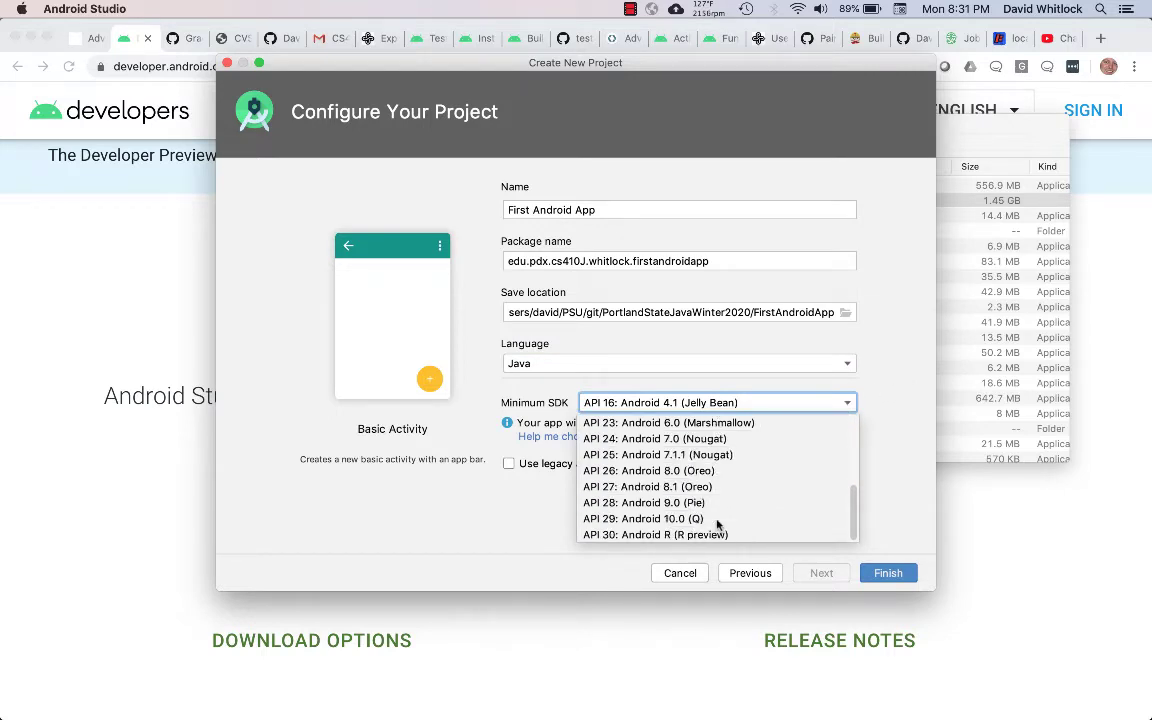
{"action": "scroll", "coordinate": [717, 523], "scroll_direction": "up", "scroll_amount": 3}
{"action": "left_click", "coordinate": [893, 390]}
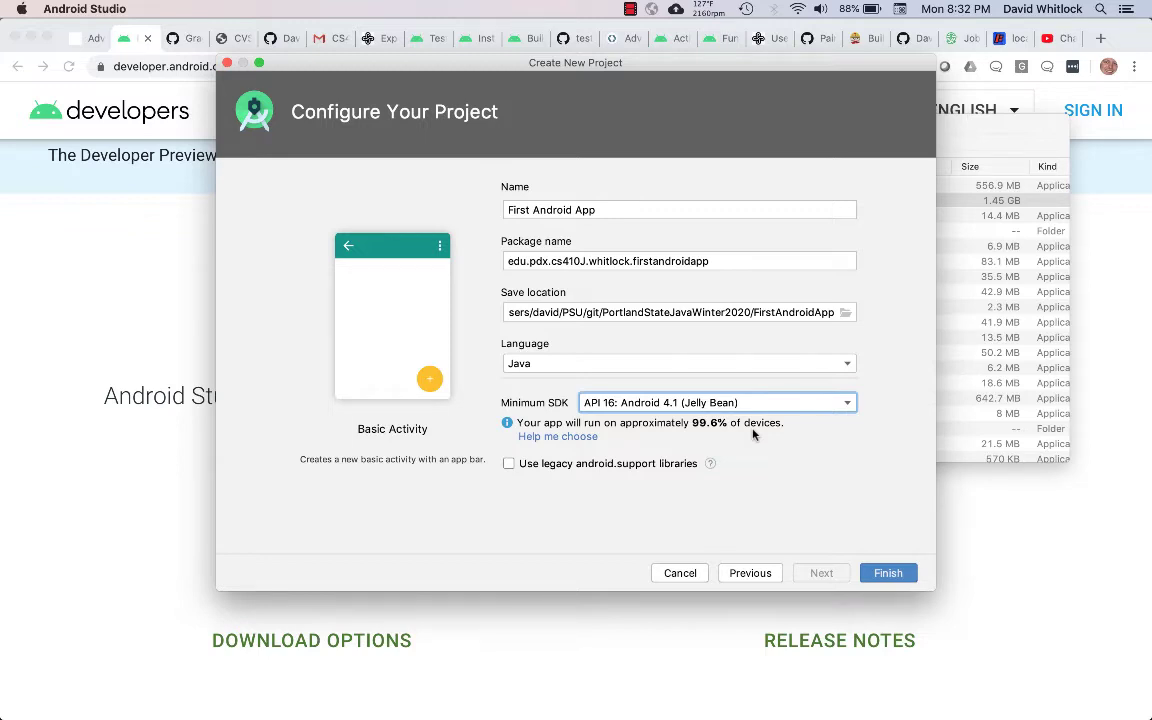
{"action": "left_click", "coordinate": [887, 575]}
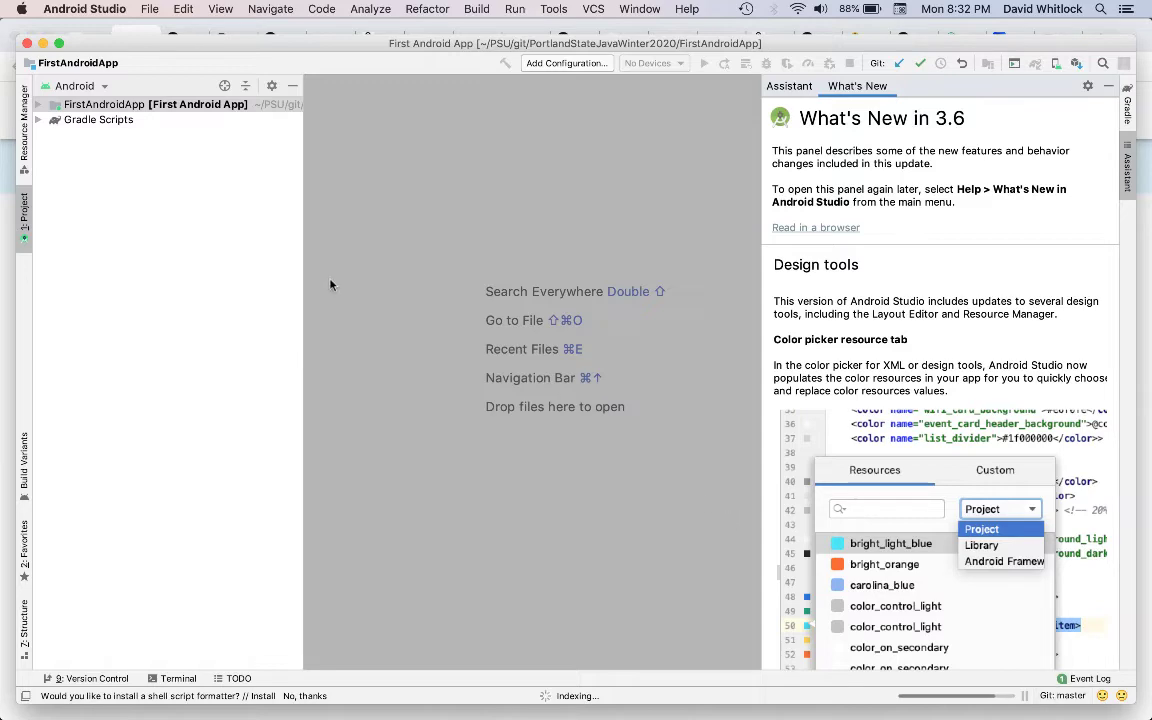
Enlarge the project window to fill the screen and skim the What's New in 3.6 notes
{"action": "left_click", "coordinate": [59, 44]}
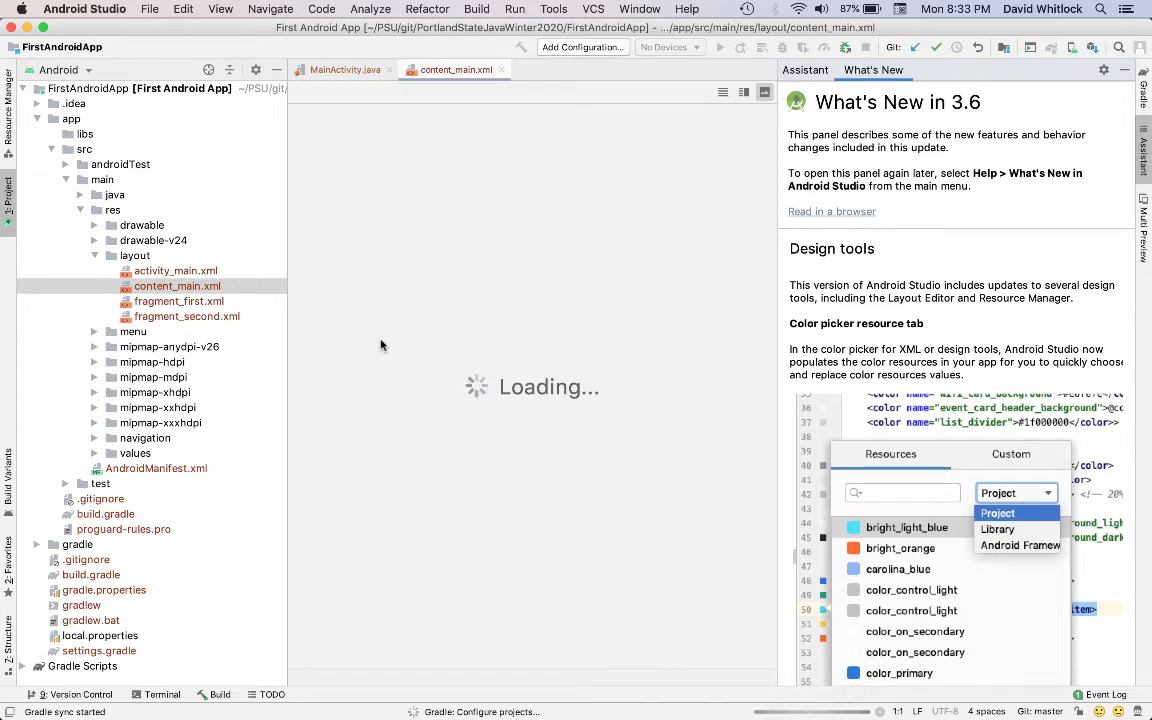
{"action": "scroll", "coordinate": [1020, 335], "scroll_direction": "down", "scroll_amount": 3}
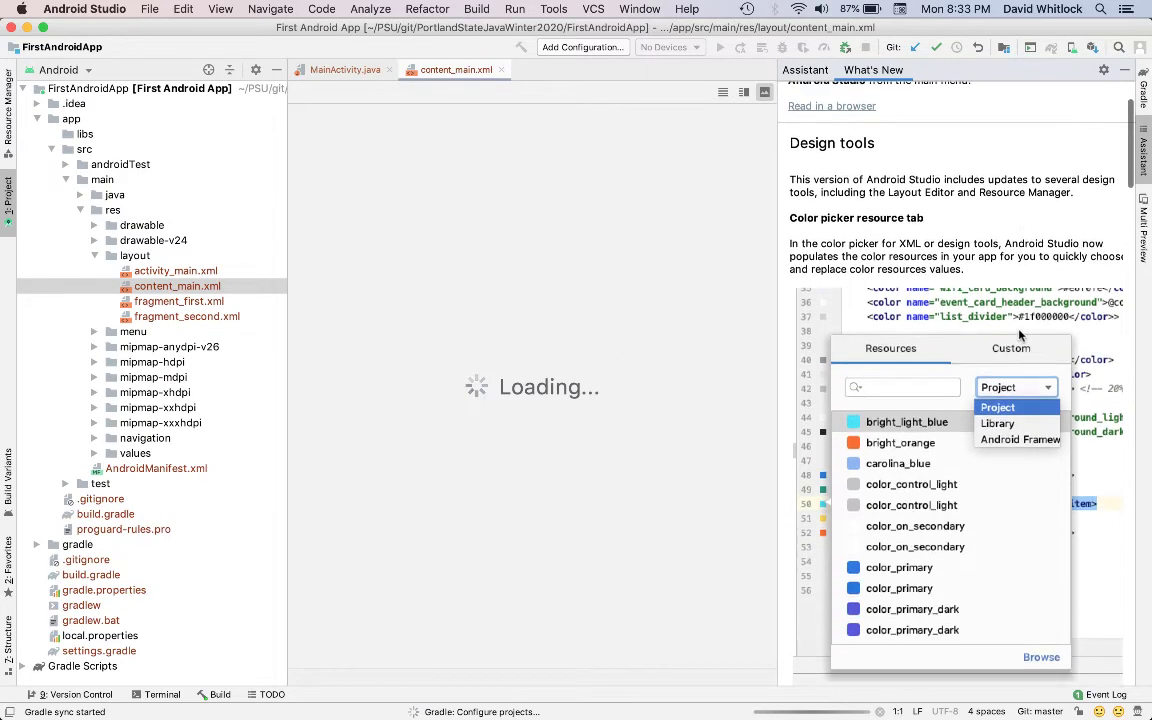
{"action": "scroll", "coordinate": [1020, 335], "scroll_direction": "up", "scroll_amount": 3}
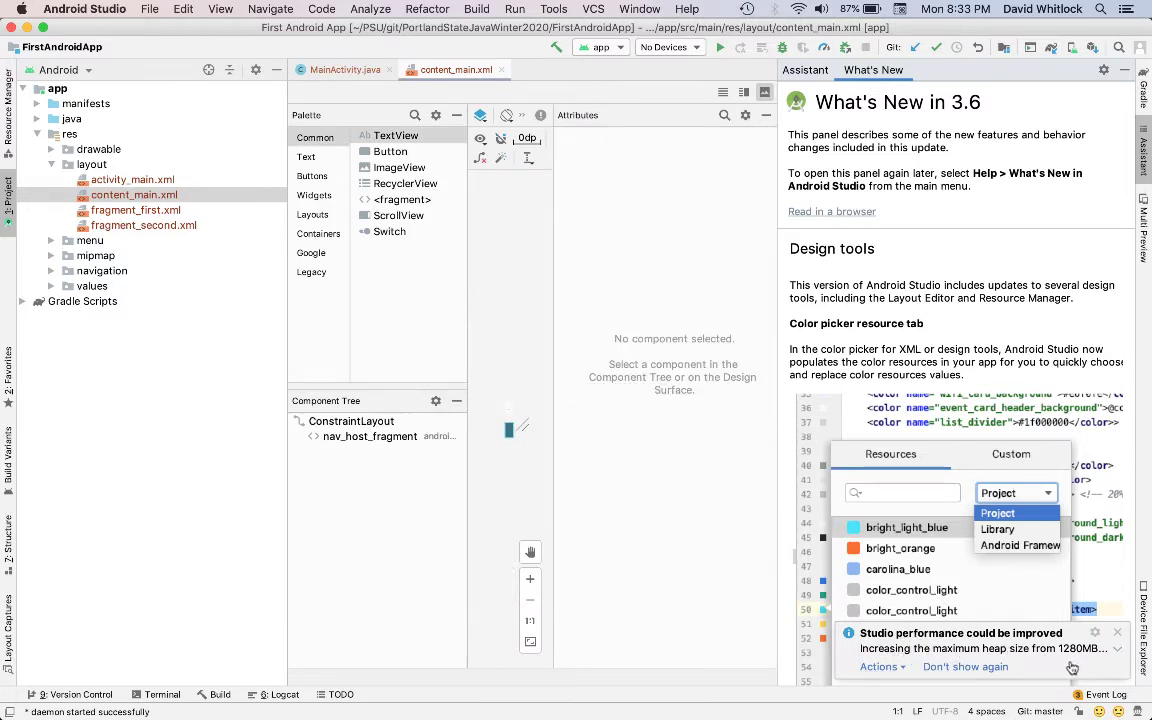
Accept the recommended 2048MB maximum heap size with a restart of the IDE, and dismiss the Tip of the Day
{"action": "left_click", "coordinate": [1117, 650]}
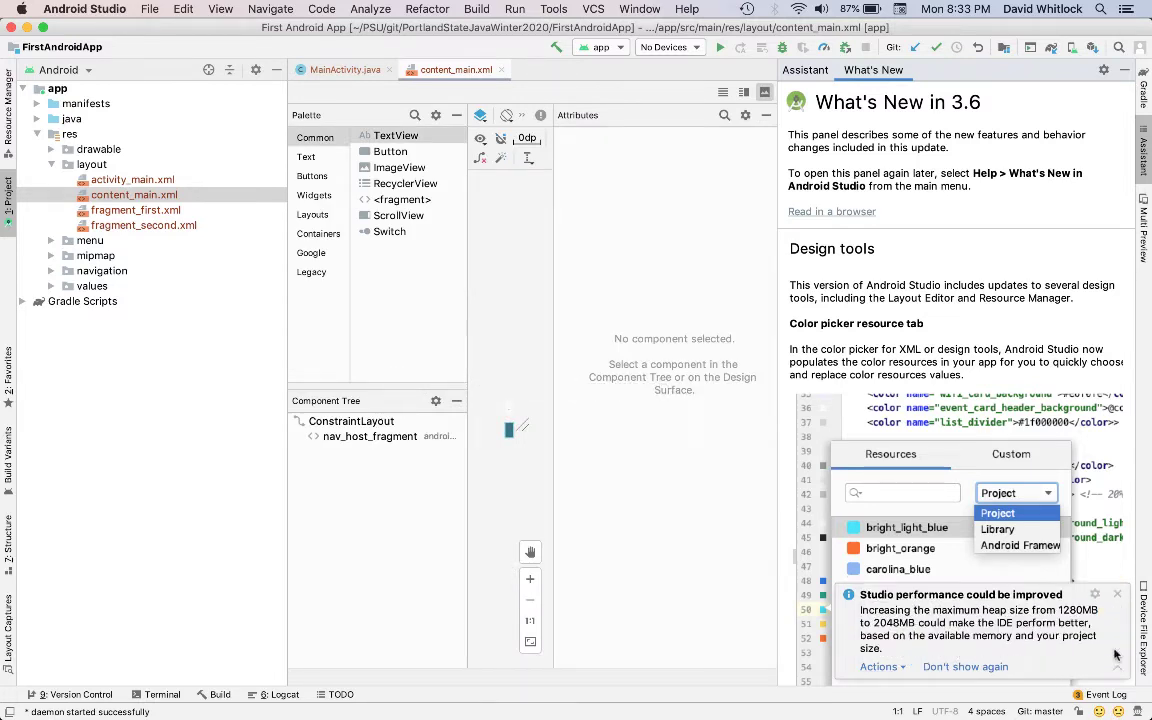
{"action": "left_click", "coordinate": [908, 672]}
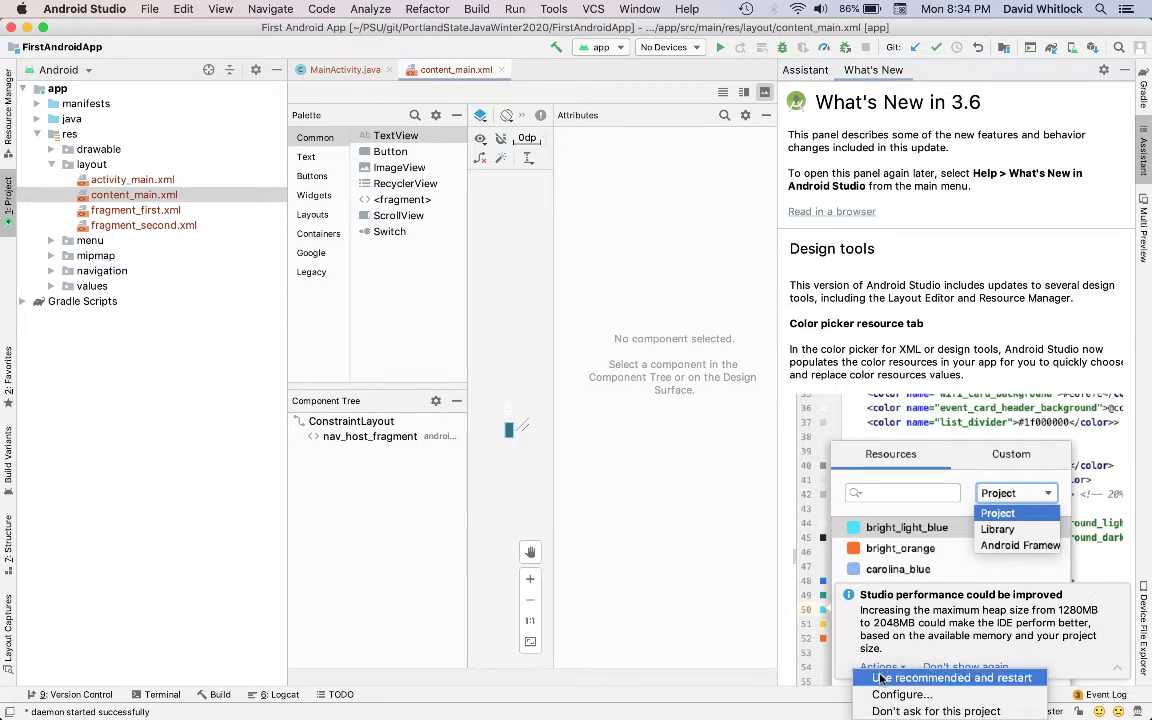
{"action": "left_click", "coordinate": [880, 679]}
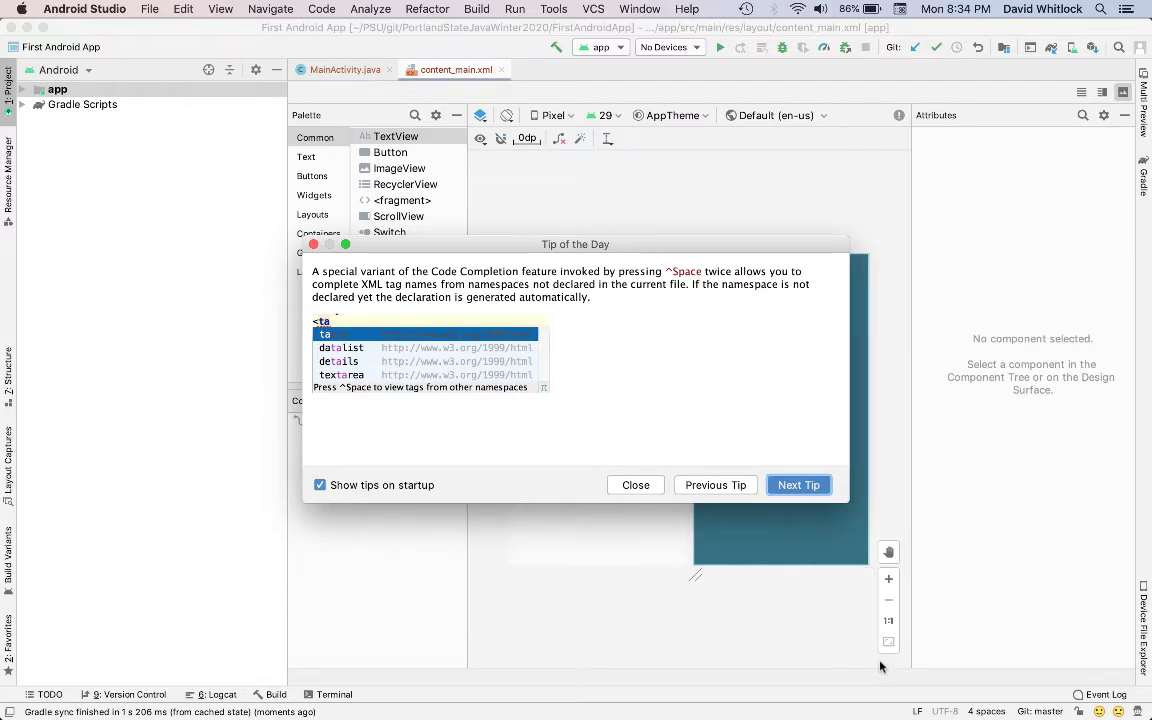
{"action": "left_click", "coordinate": [636, 485]}
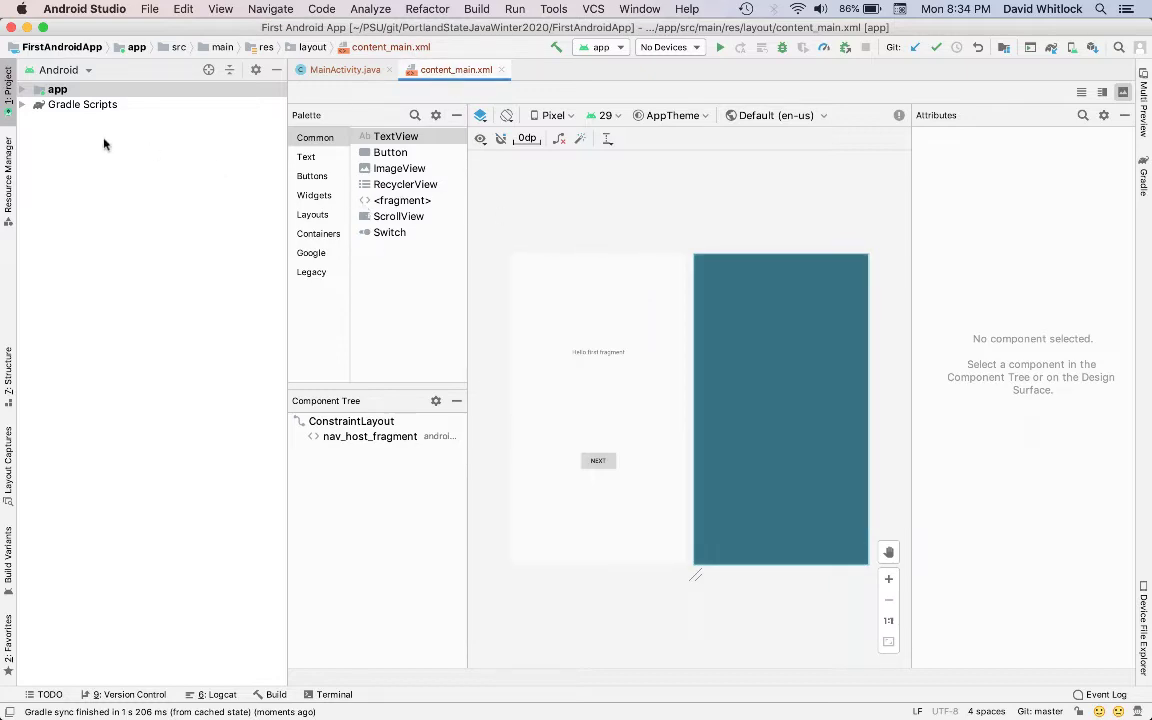
Expand the app module, its java folder and the main firstandroidapp package to examine the project's class files
{"action": "left_click", "coordinate": [22, 90]}
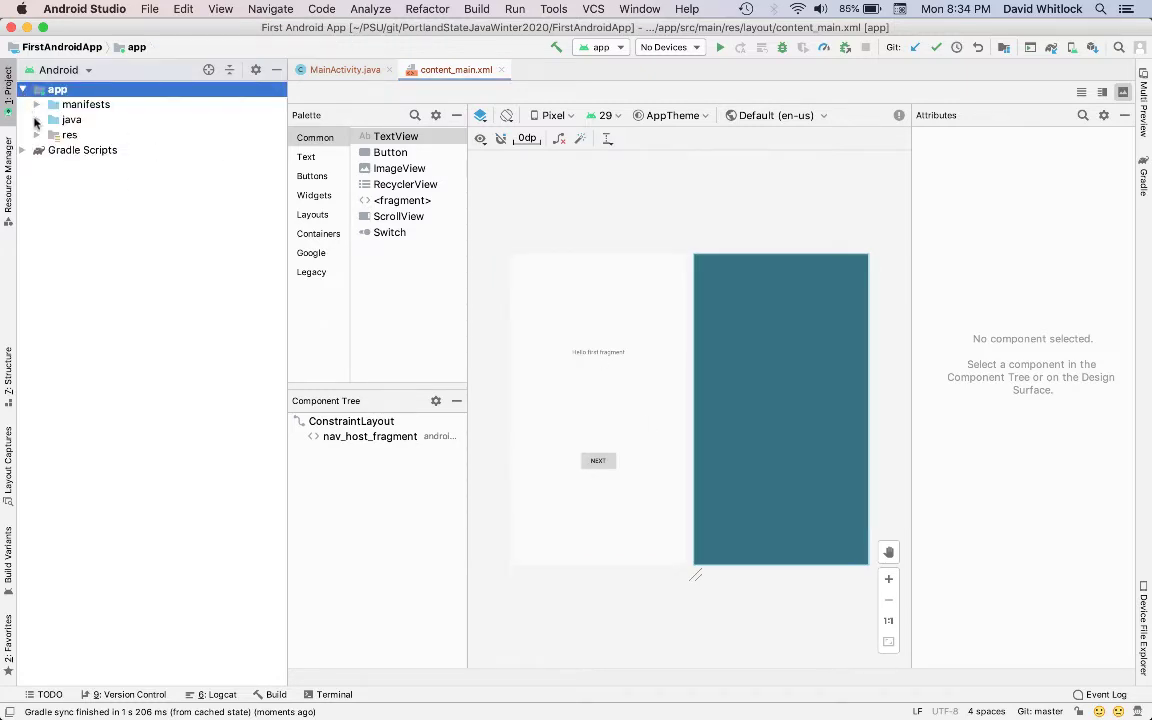
{"action": "left_click", "coordinate": [87, 70]}
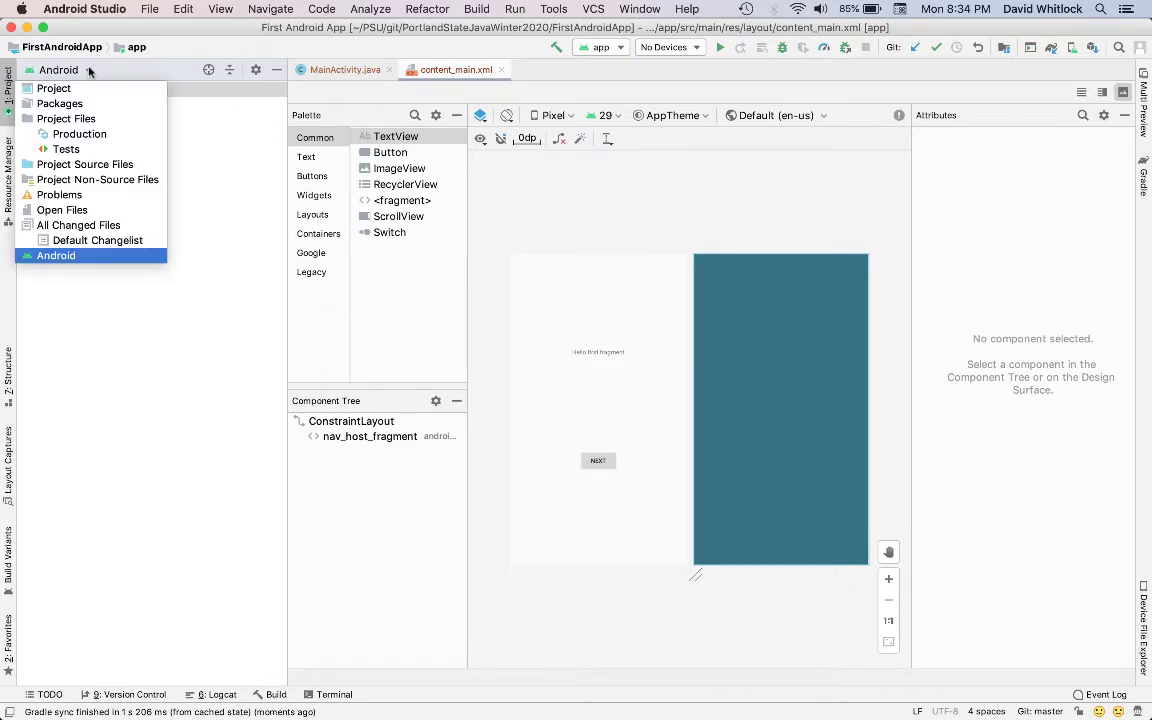
{"action": "left_click", "coordinate": [213, 137]}
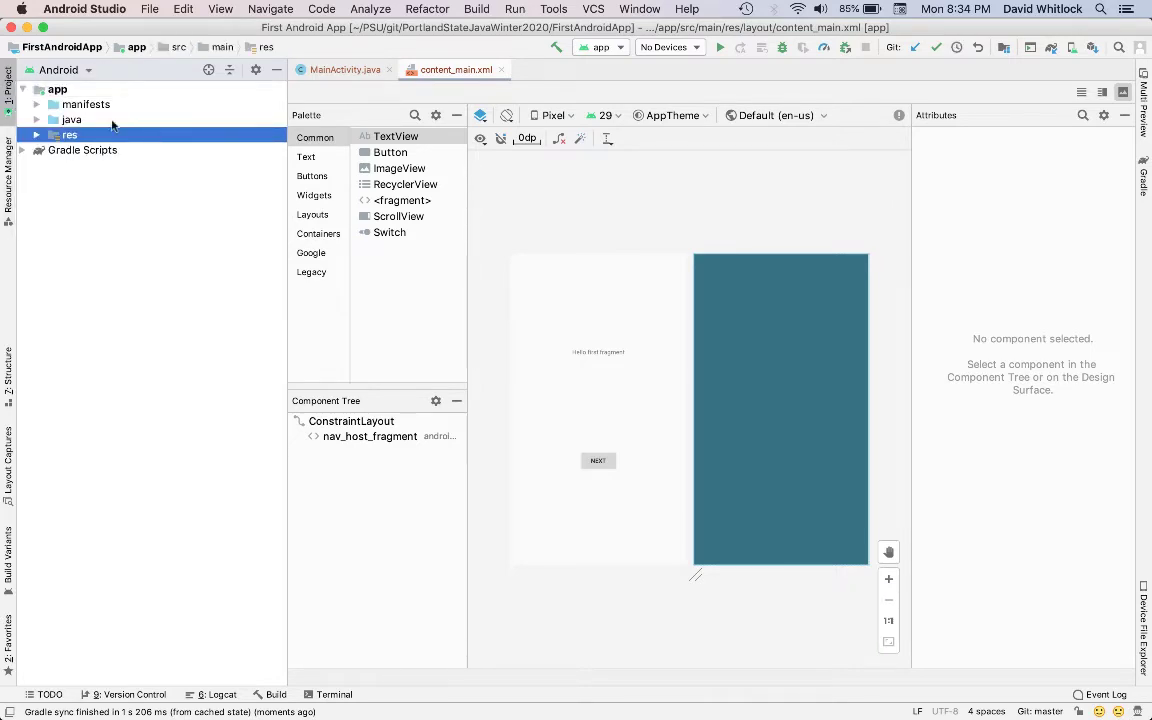
{"action": "left_click", "coordinate": [36, 119]}
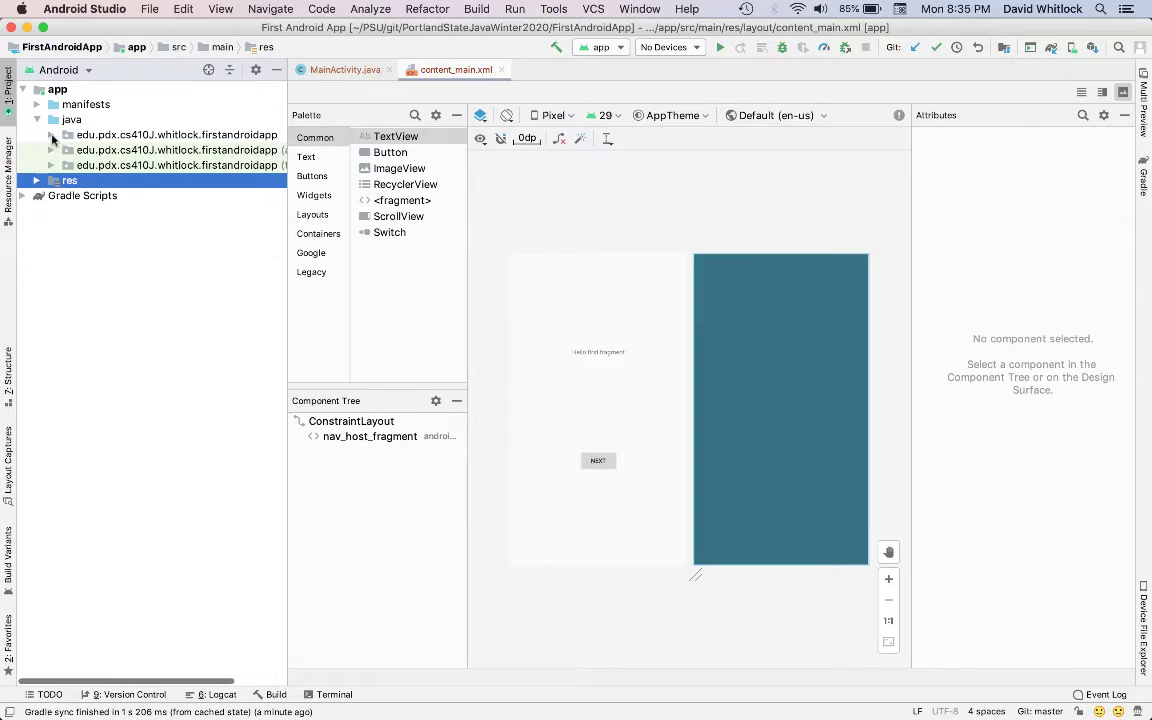
{"action": "scroll", "coordinate": [147, 168], "scroll_direction": "right", "scroll_amount": 4}
{"action": "scroll", "coordinate": [147, 168], "scroll_direction": "left", "scroll_amount": 4}
{"action": "left_click", "coordinate": [51, 135]}
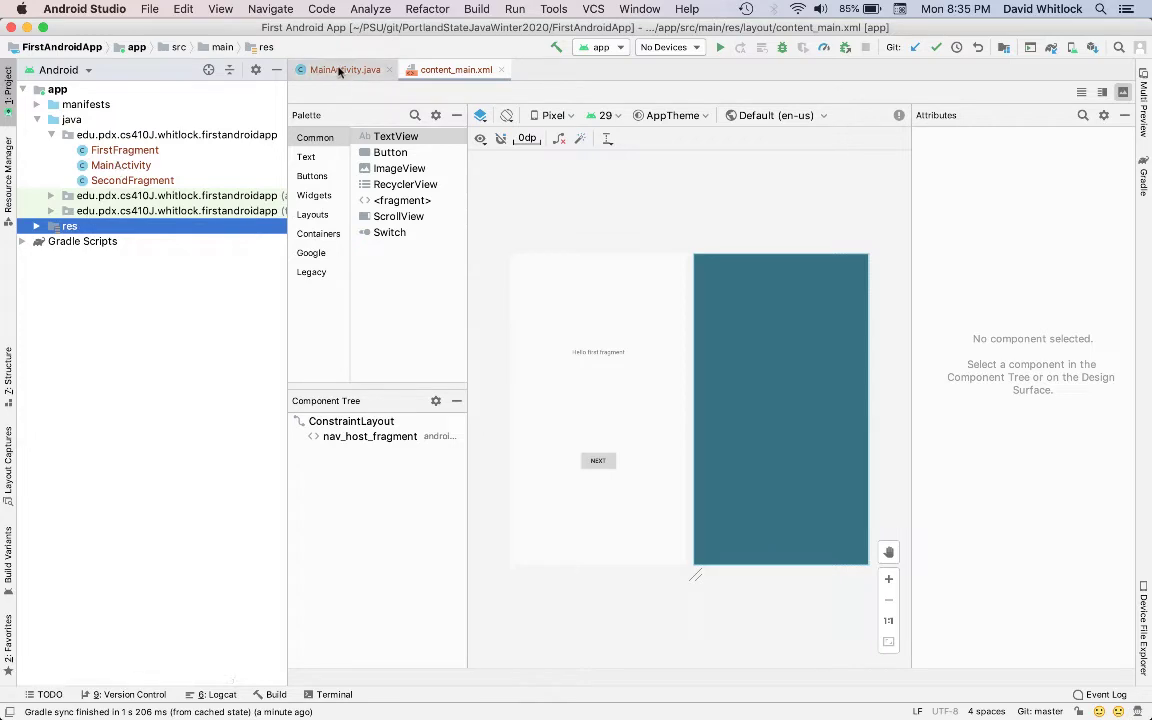
Look over the generated MainActivity.java code and collapse the main package in the project tree
{"action": "left_click", "coordinate": [327, 72]}
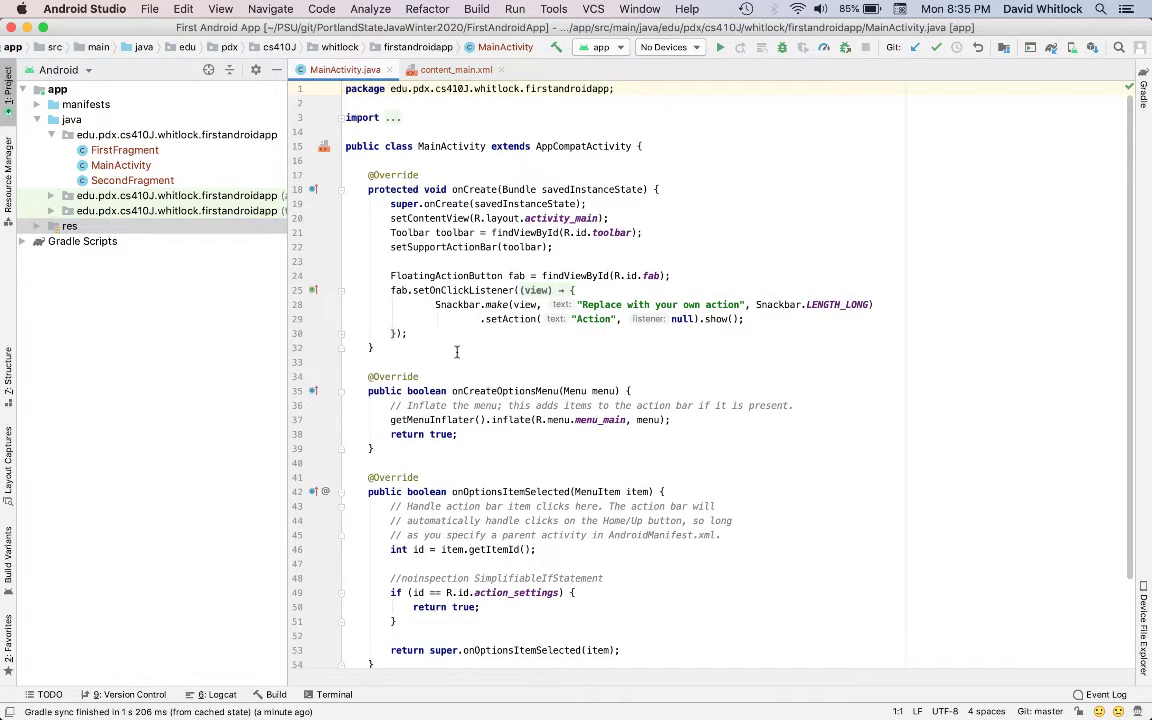
{"action": "scroll", "coordinate": [456, 352], "scroll_direction": "down", "scroll_amount": 2}
{"action": "scroll", "coordinate": [456, 352], "scroll_direction": "up", "scroll_amount": 2}
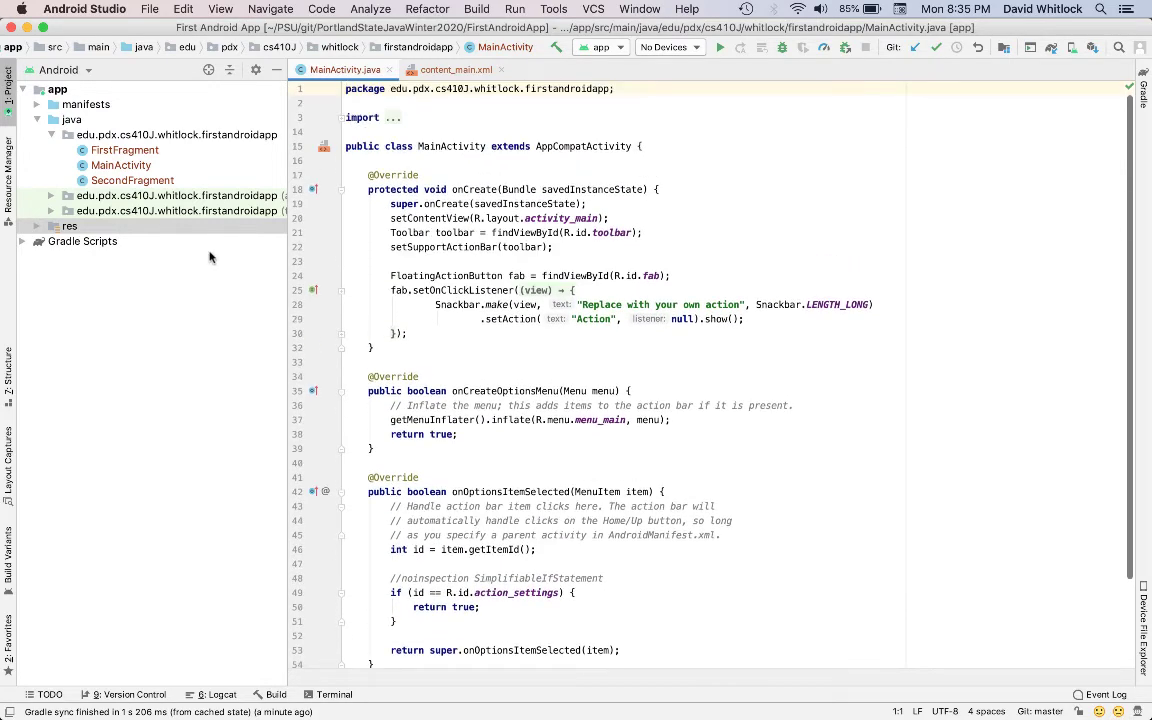
{"action": "left_click", "coordinate": [51, 135]}
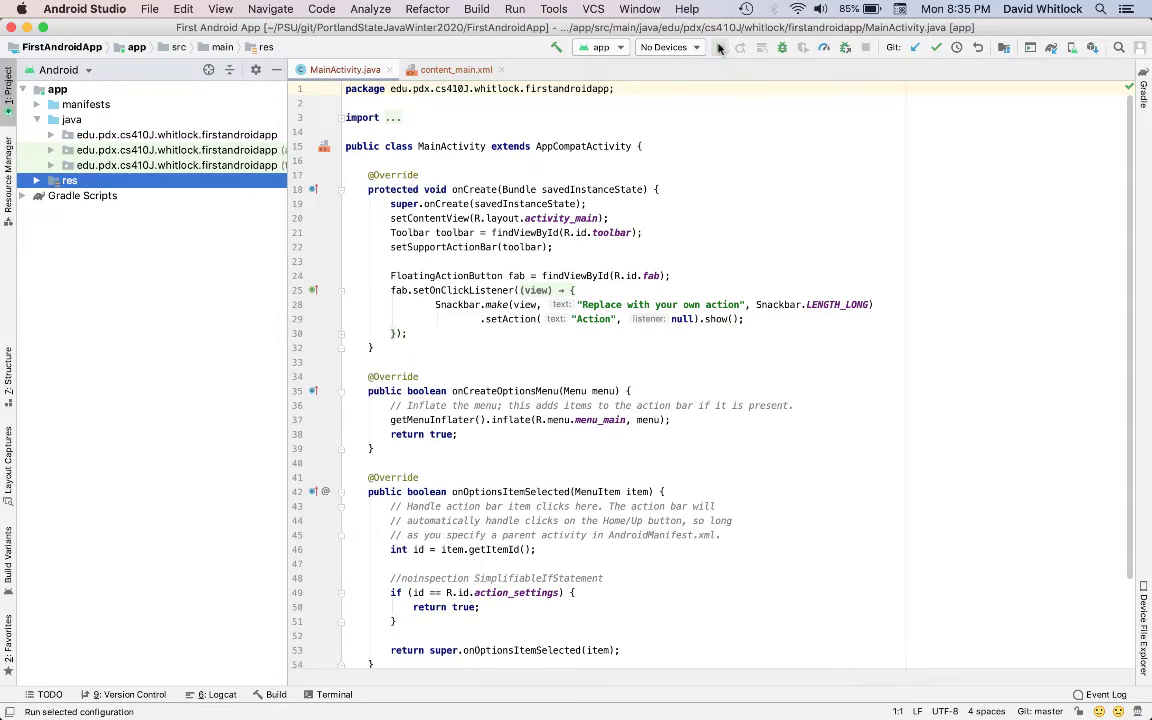
Try to run the app, and start creating a new virtual device in the AVD Manager
{"action": "left_click", "coordinate": [721, 48]}
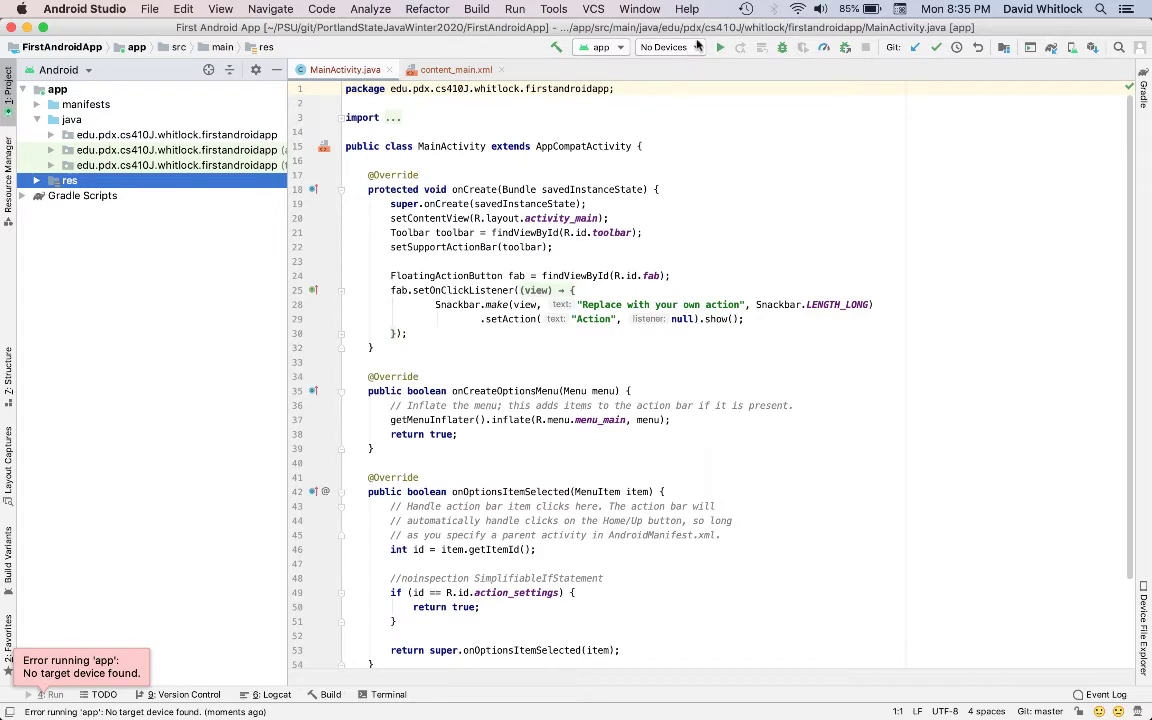
{"action": "left_click", "coordinate": [697, 47]}
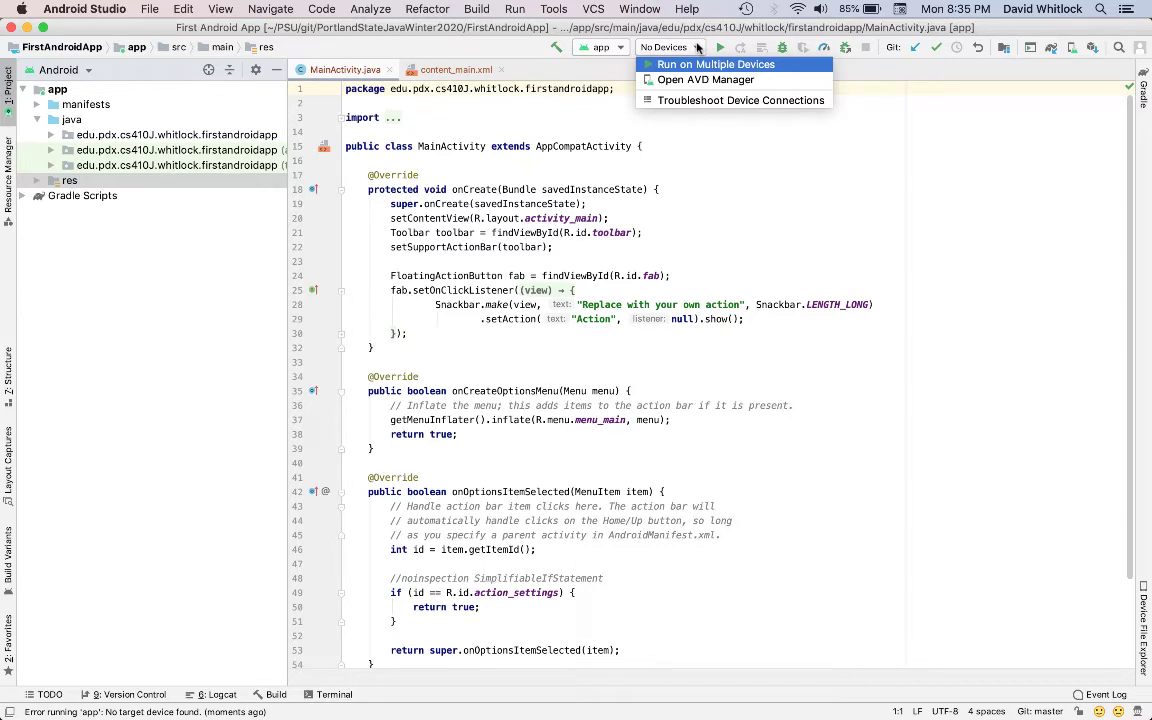
{"action": "left_click", "coordinate": [683, 82]}
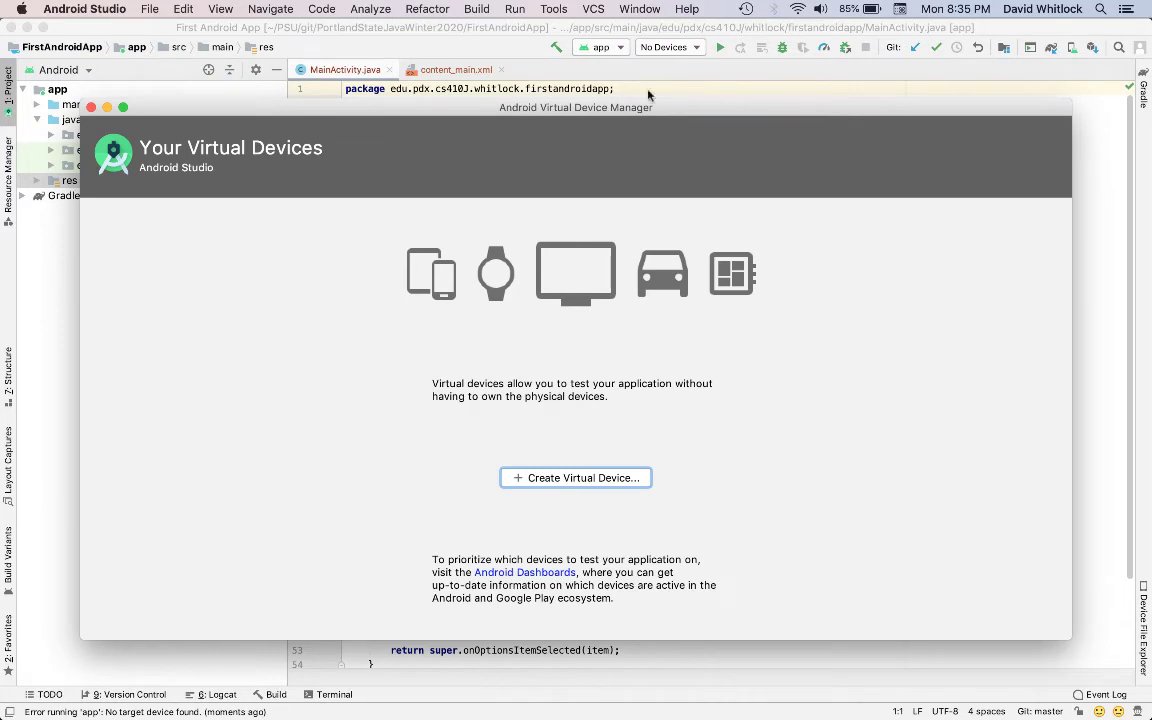
{"action": "left_click", "coordinate": [566, 480]}
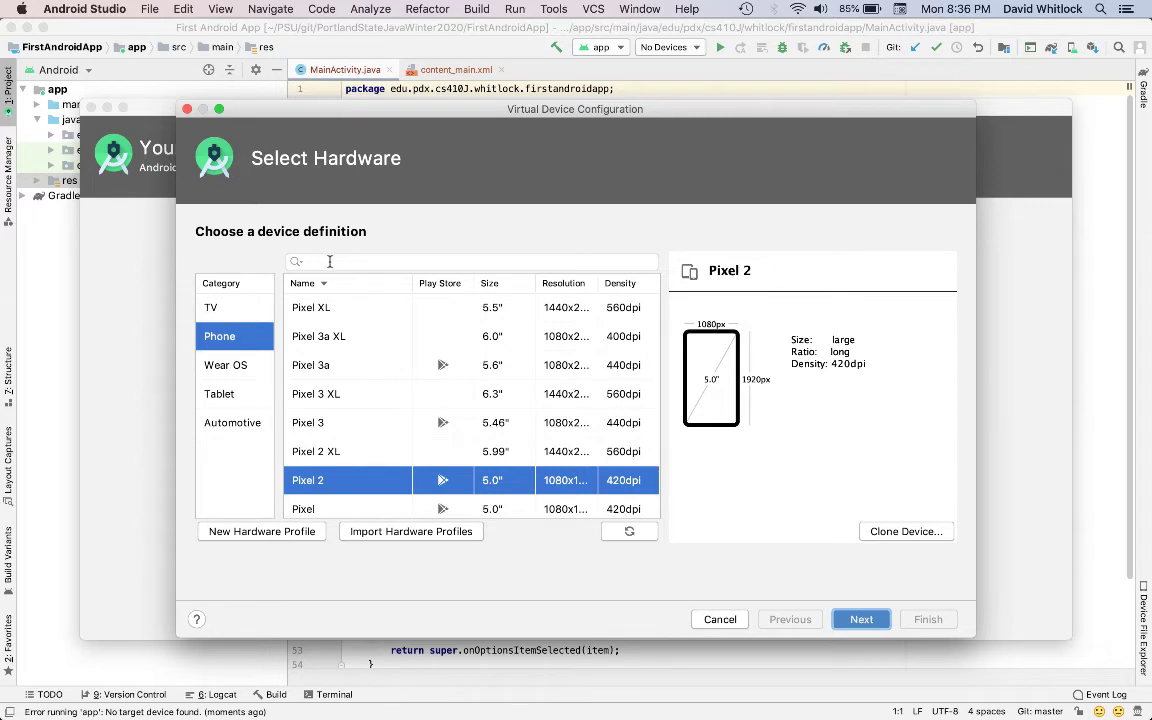
Switch to Chrome, check SmallDeviceApp.pdf for the emulator required by the assignment, and return to Android Studio
{"action": "key", "text": "super+Tab"}
{"action": "key", "text": "super+Tab"}
{"action": "key", "text": "super+Tab"}
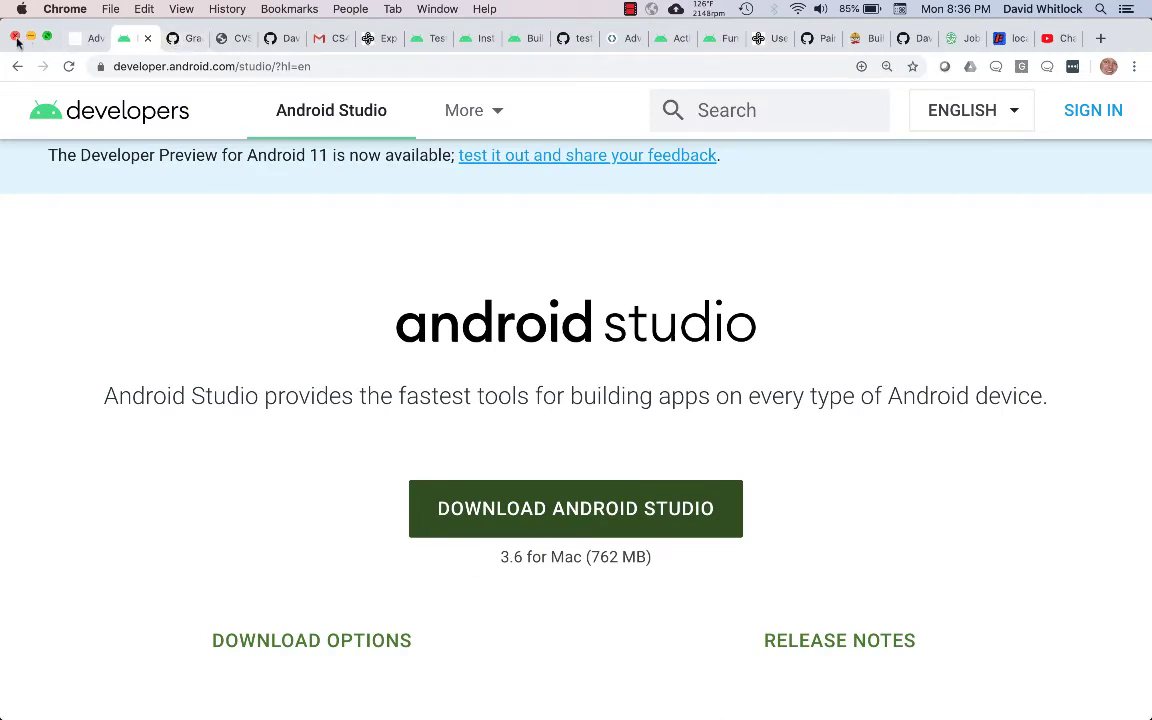
{"action": "right_click", "coordinate": [17, 68]}
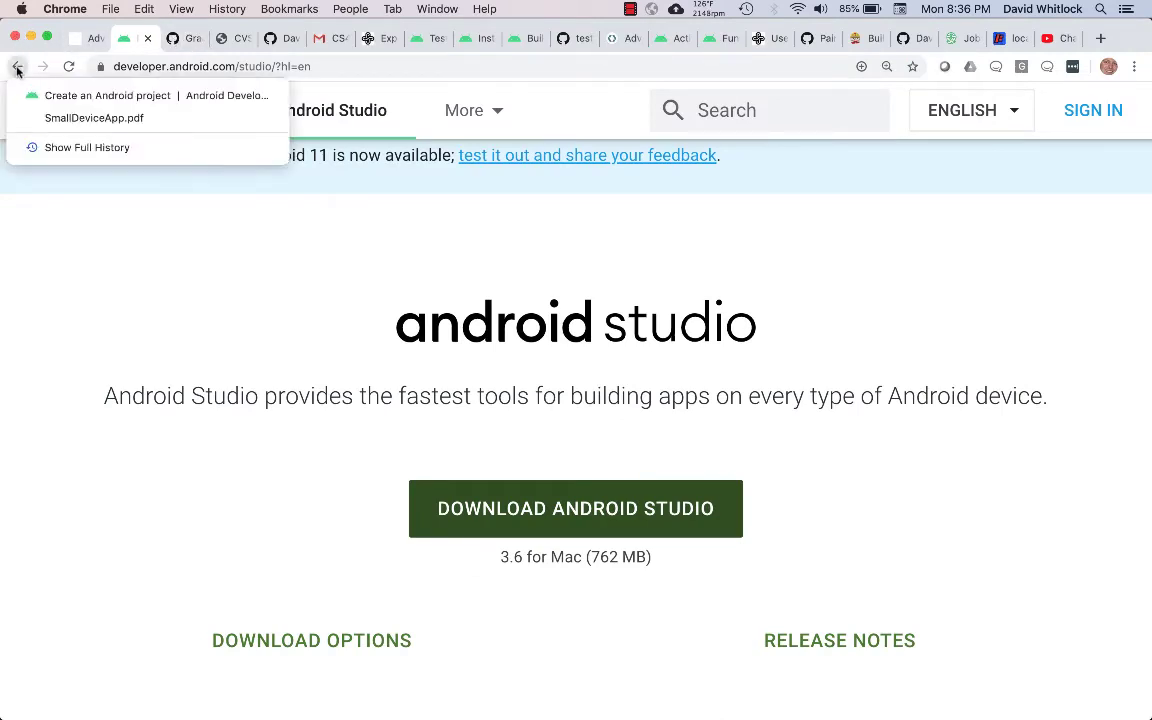
{"action": "left_click", "coordinate": [77, 117]}
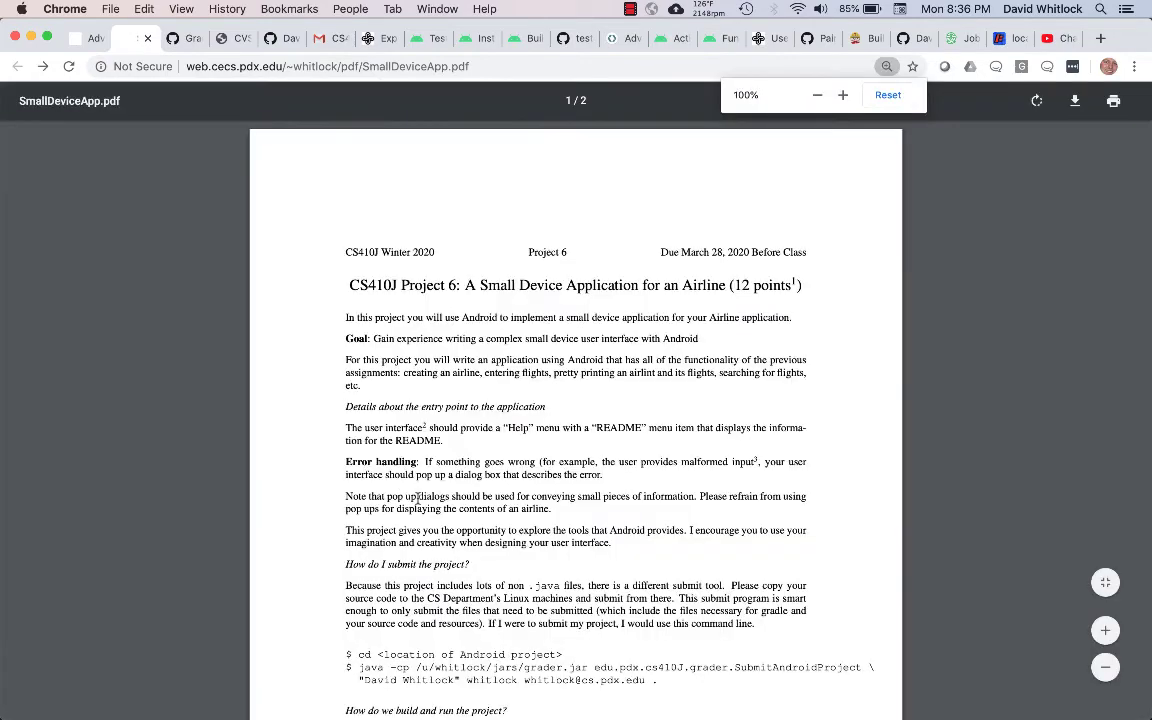
{"action": "scroll", "coordinate": [417, 499], "scroll_direction": "down", "scroll_amount": 5}
{"action": "scroll", "coordinate": [418, 498], "scroll_direction": "up", "scroll_amount": 1}
{"action": "scroll", "coordinate": [418, 498], "scroll_direction": "up", "scroll_amount": 2}
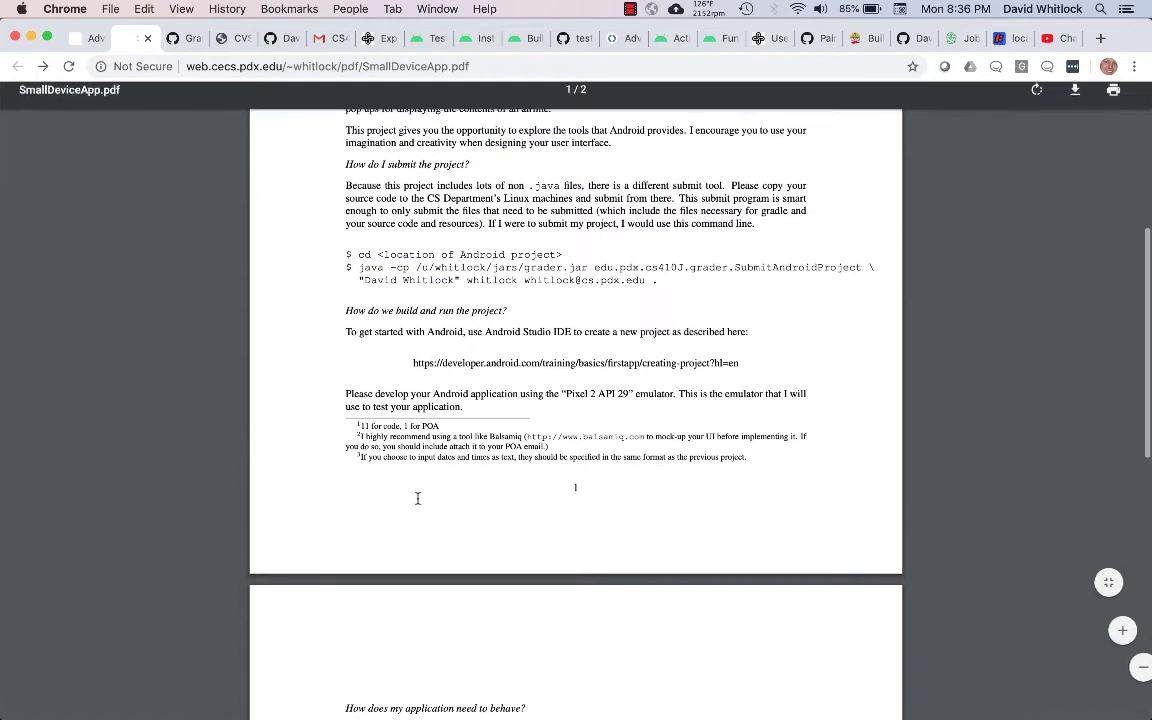
{"action": "key", "text": "super+Tab"}
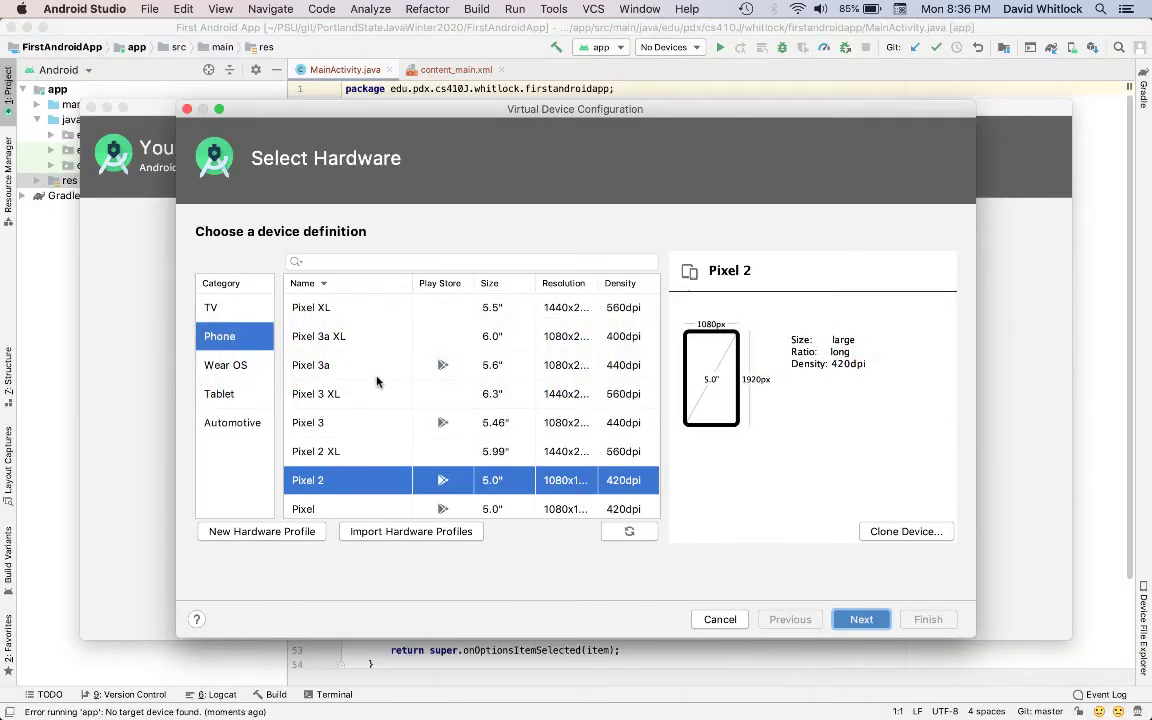
Refresh the device definitions and browse the available phone models around Pixel 2
{"action": "scroll", "coordinate": [375, 381], "scroll_direction": "down", "scroll_amount": 3}
{"action": "scroll", "coordinate": [377, 381], "scroll_direction": "up", "scroll_amount": 1}
{"action": "scroll", "coordinate": [377, 381], "scroll_direction": "up", "scroll_amount": 1}
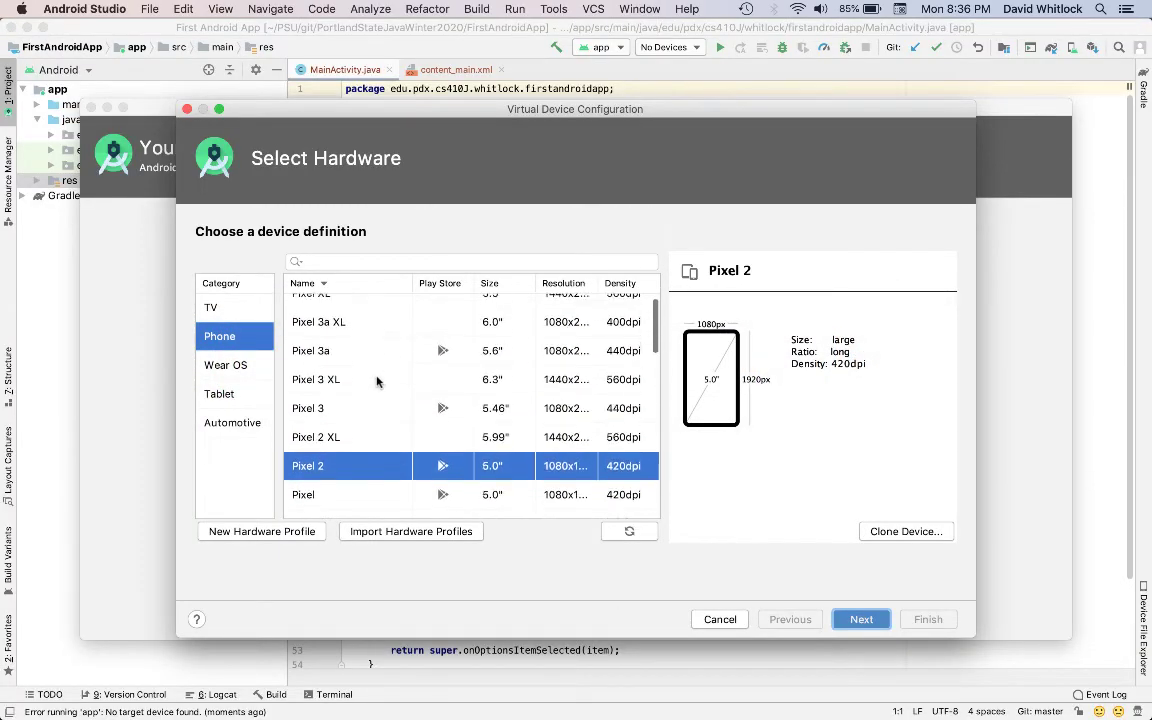
{"action": "scroll", "coordinate": [377, 381], "scroll_direction": "down", "scroll_amount": 2}
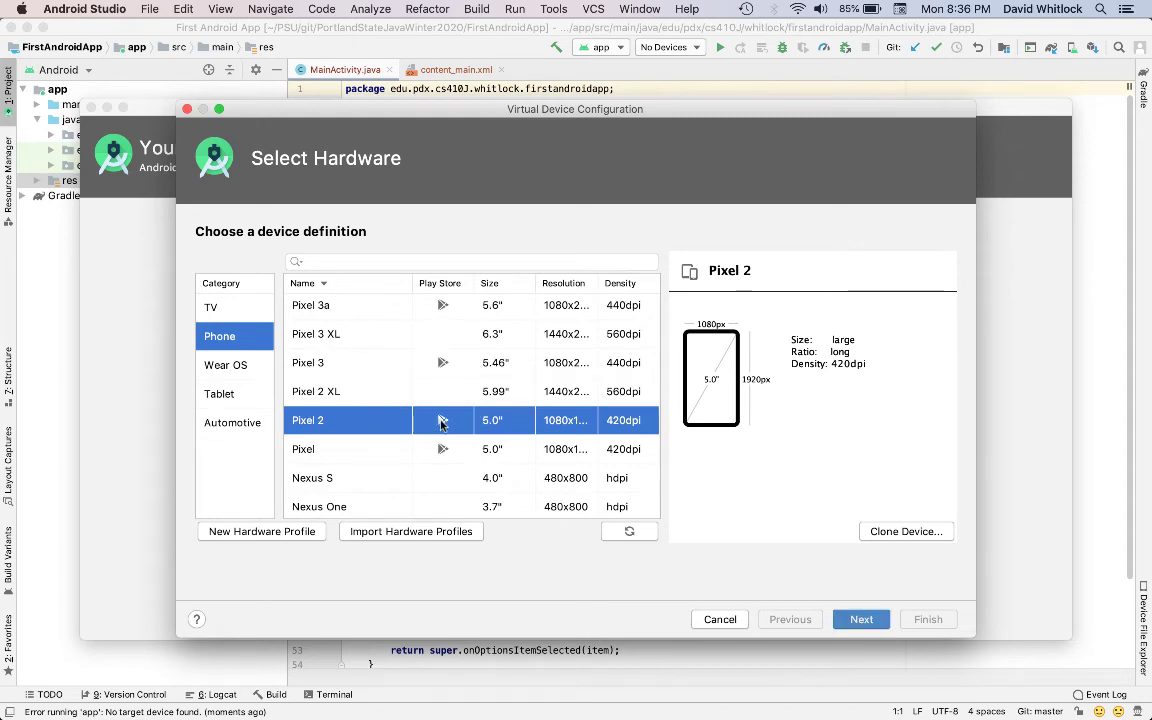
{"action": "left_click", "coordinate": [629, 533]}
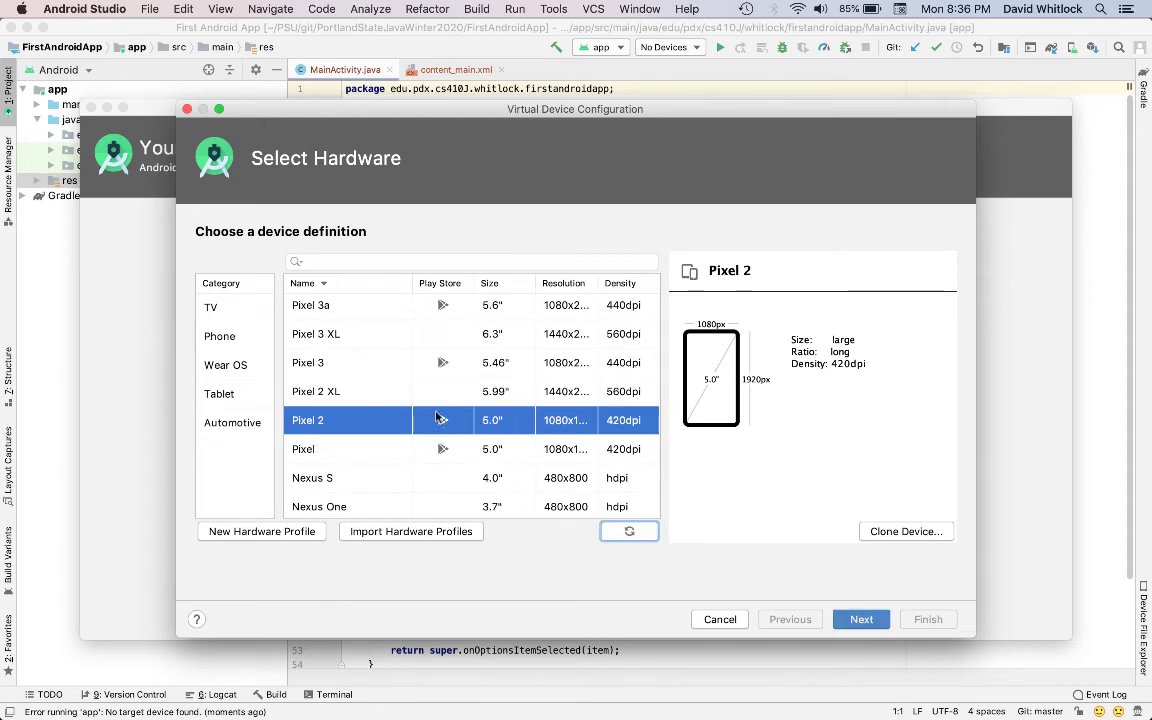
{"action": "scroll", "coordinate": [403, 409], "scroll_direction": "down", "scroll_amount": 3}
{"action": "scroll", "coordinate": [403, 409], "scroll_direction": "down", "scroll_amount": 2}
{"action": "scroll", "coordinate": [366, 370], "scroll_direction": "up", "scroll_amount": 5}
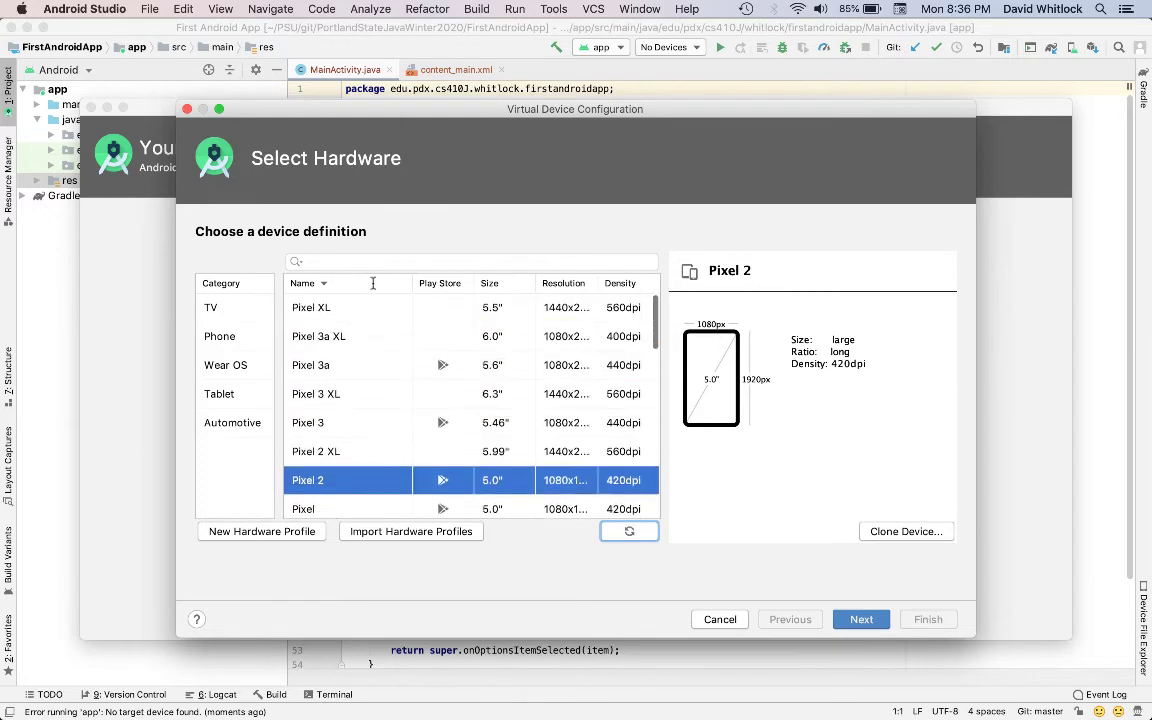
Search the device definitions for "pixel" and choose Pixel 2 as the virtual device's hardware
{"action": "left_click", "coordinate": [345, 260]}
{"action": "type", "text": "pixel"}
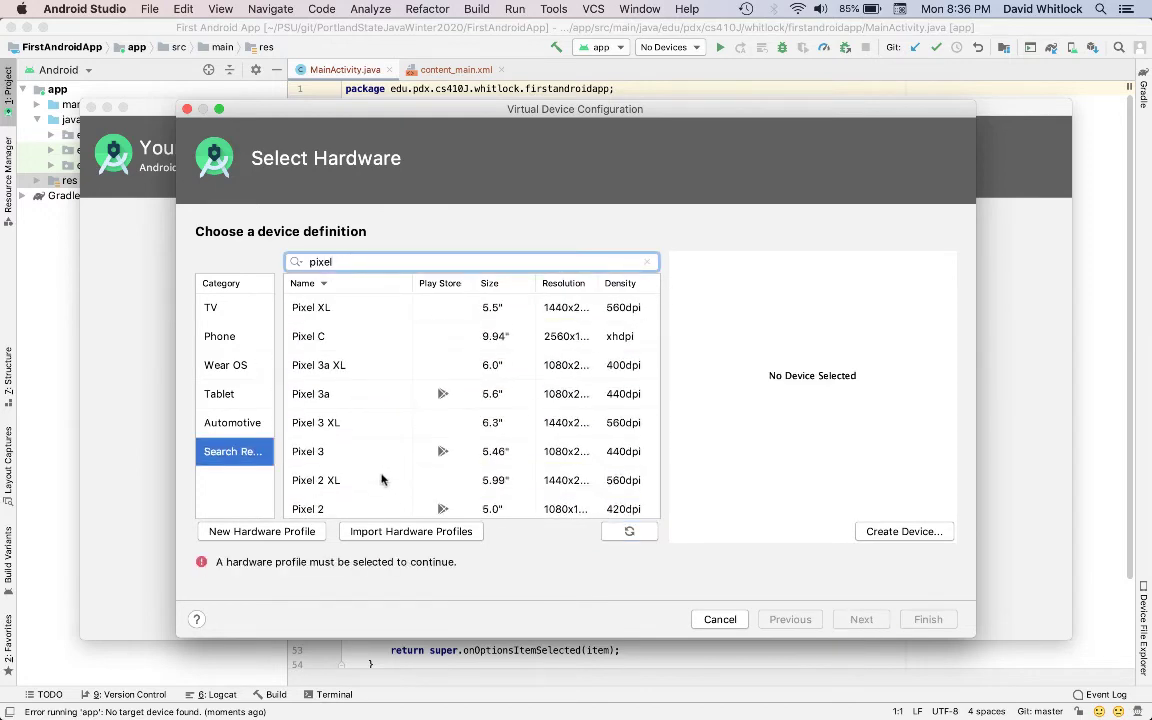
{"action": "left_click", "coordinate": [465, 511]}
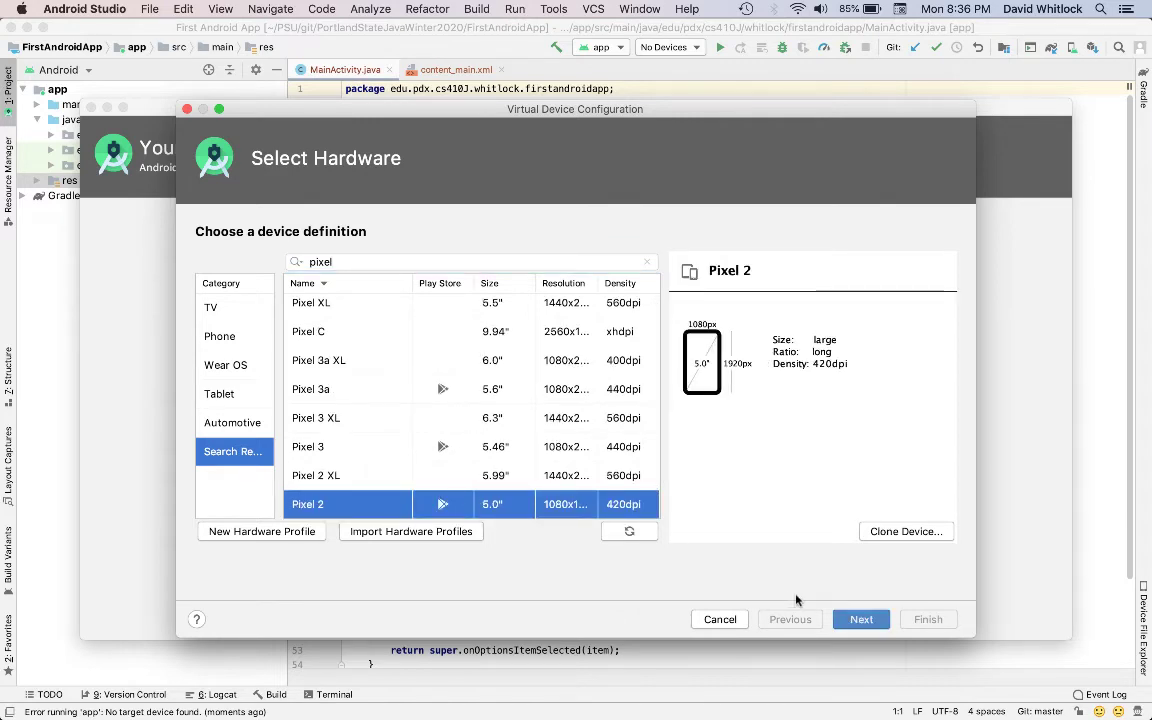
{"action": "left_click", "coordinate": [849, 620]}
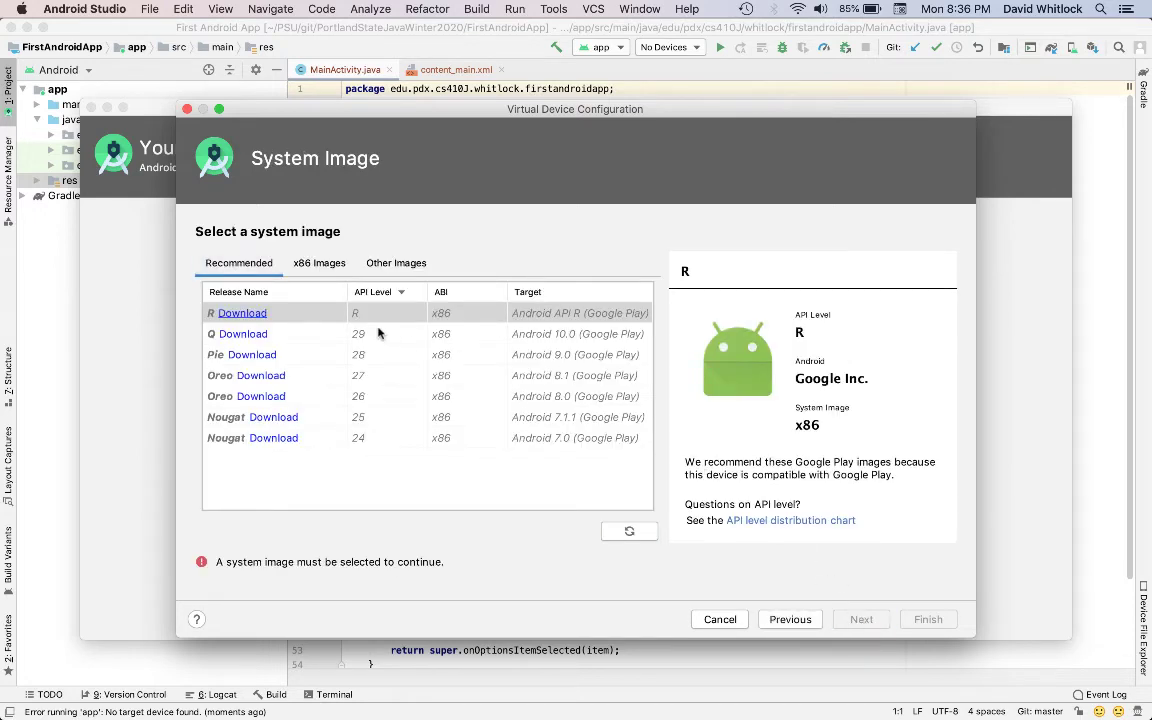
Download and install the Q system image (API 29, x86, Android 10.0 Google Play), accepting its SDK license agreement
{"action": "left_click", "coordinate": [303, 334]}
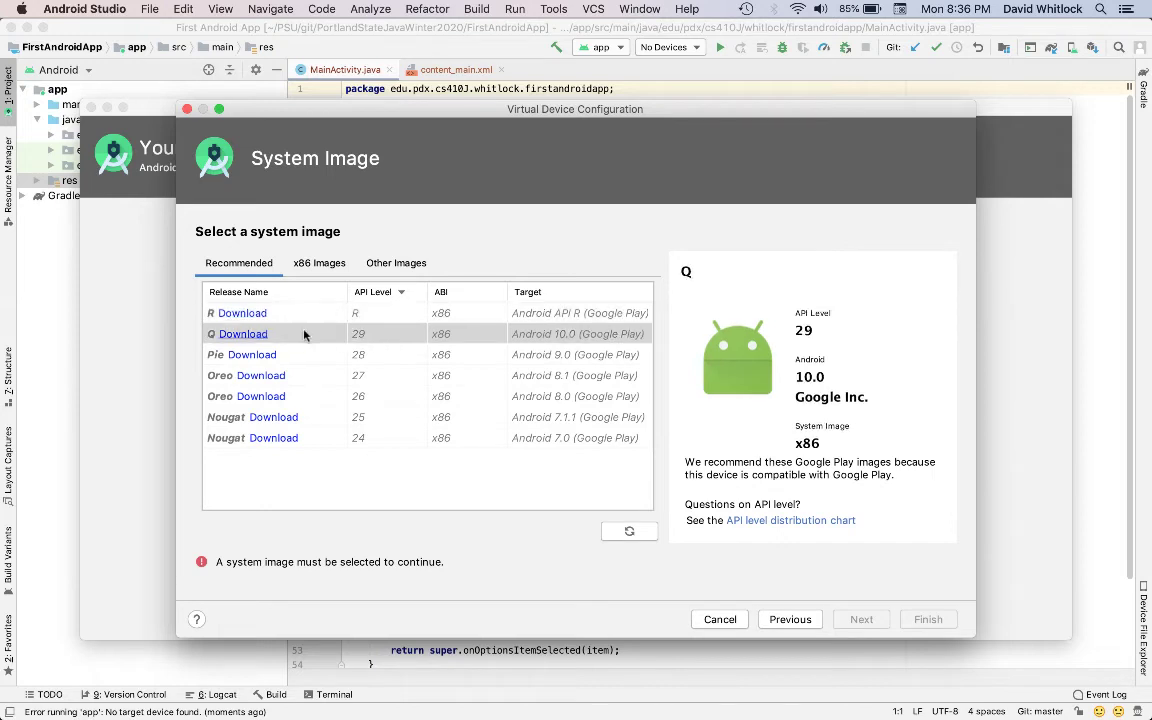
{"action": "left_click", "coordinate": [239, 335]}
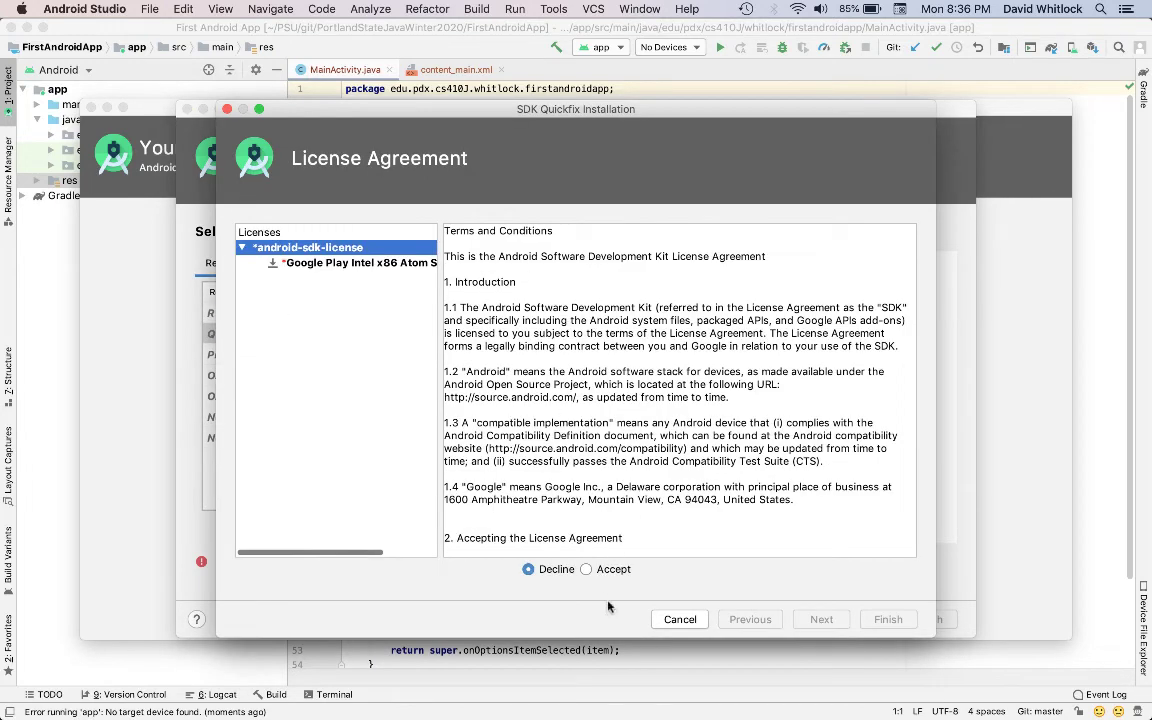
{"action": "left_click", "coordinate": [586, 569]}
{"action": "scroll", "coordinate": [640, 480], "scroll_direction": "down", "scroll_amount": 3}
{"action": "scroll", "coordinate": [643, 490], "scroll_direction": "up", "scroll_amount": 3}
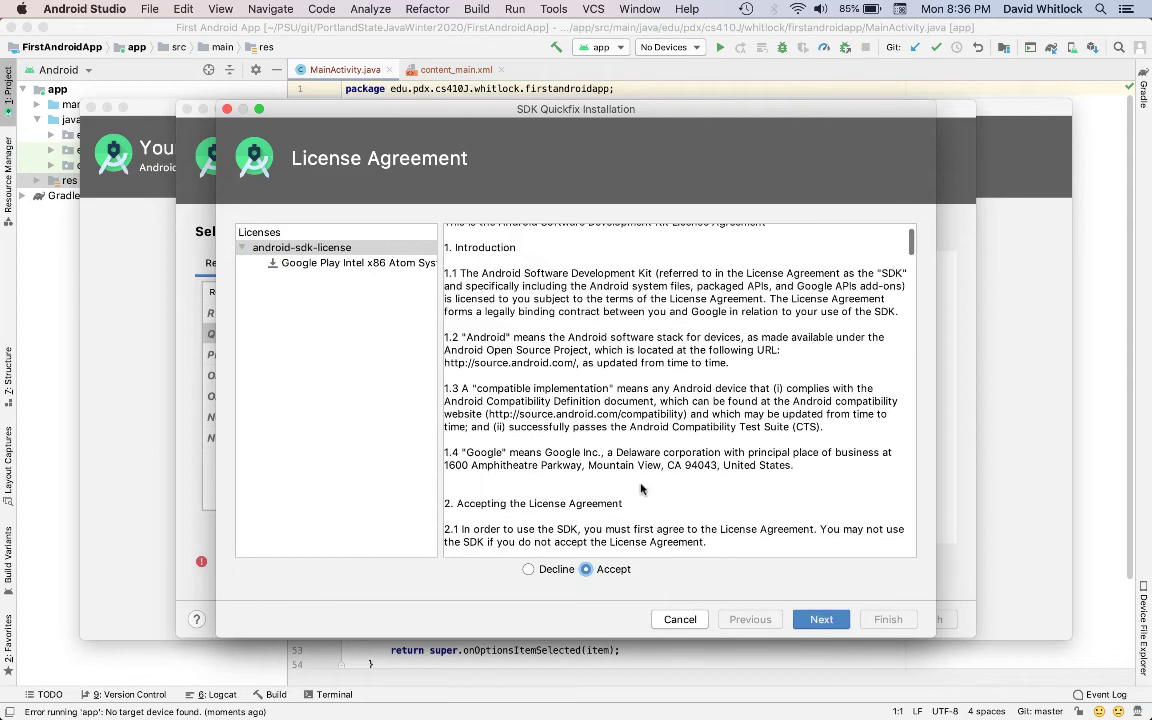
{"action": "scroll", "coordinate": [643, 490], "scroll_direction": "down", "scroll_amount": 10}
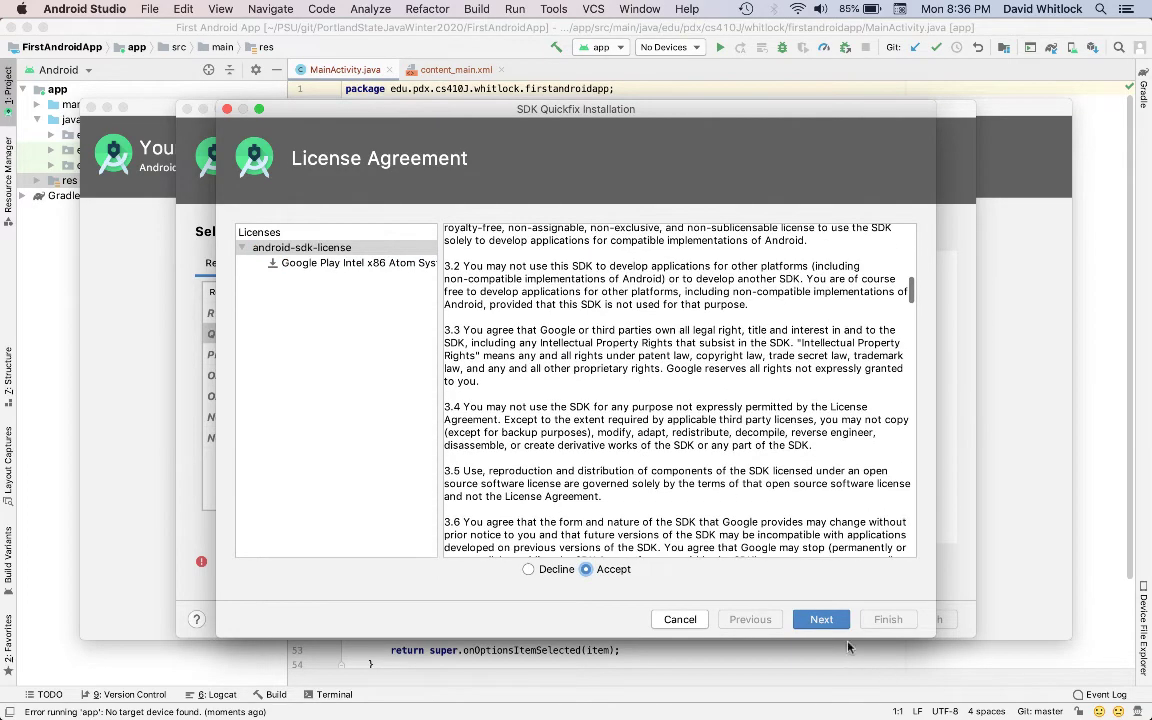
{"action": "left_click", "coordinate": [820, 619]}
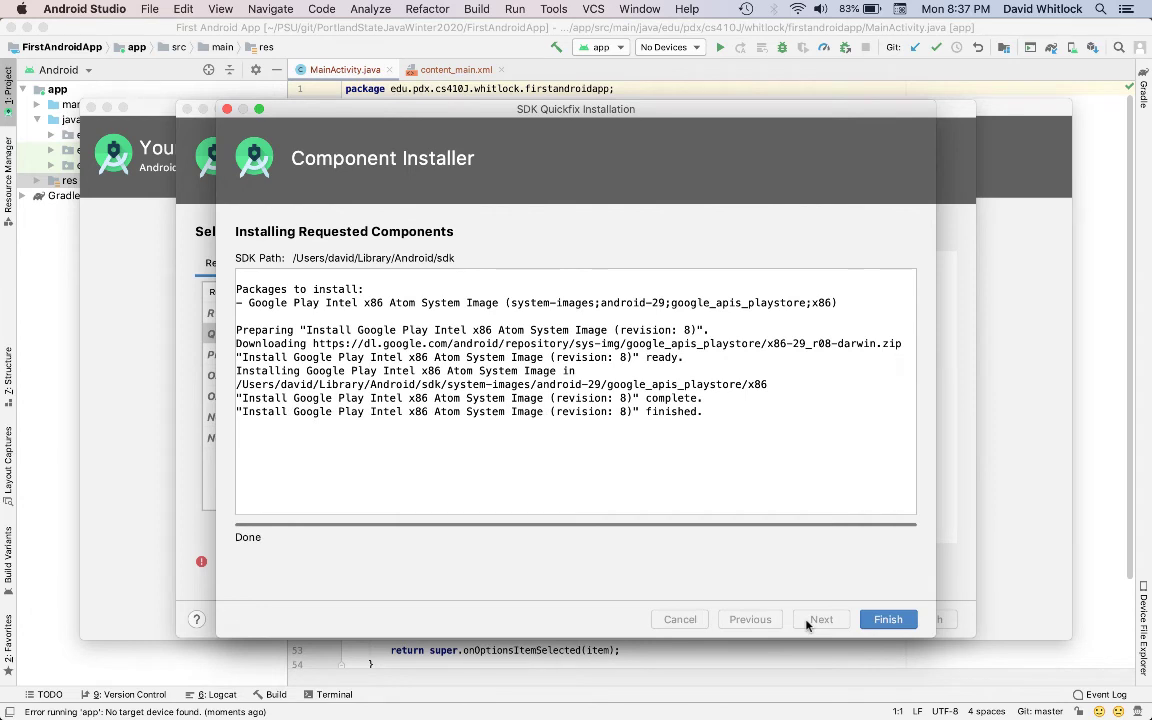
{"action": "left_click", "coordinate": [887, 619]}
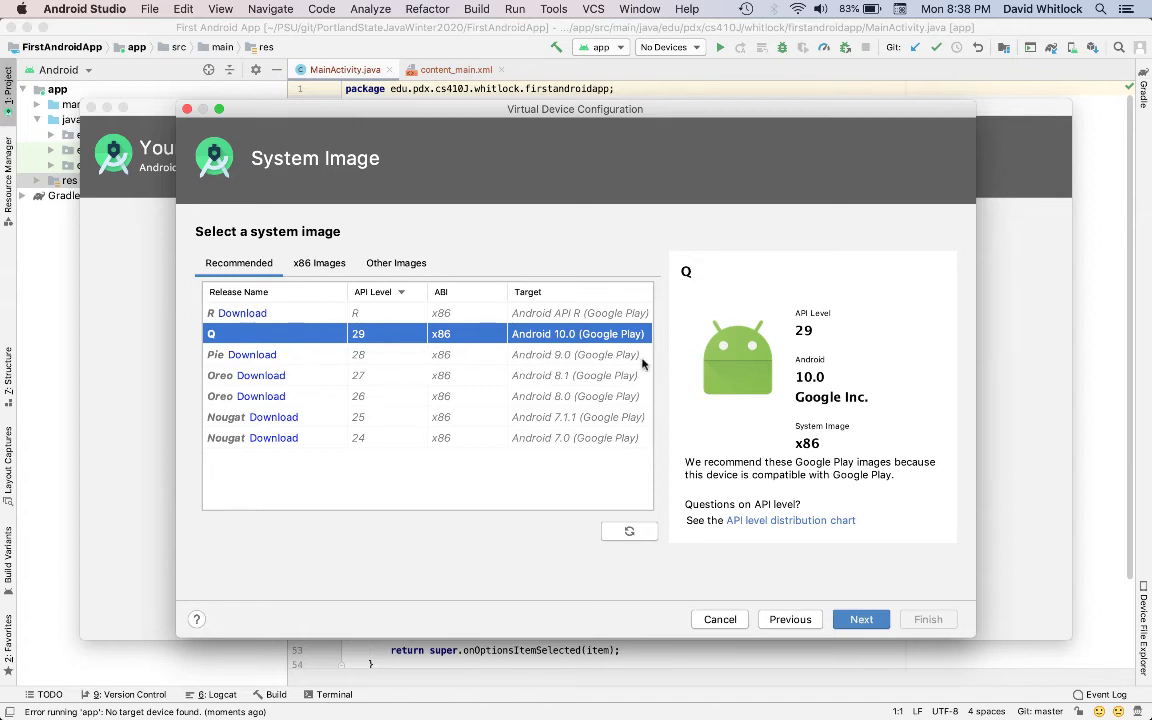
Use the Q system image, review the advanced settings, create the Pixel 2 API 29 virtual device, and close the device manager
{"action": "left_click", "coordinate": [858, 619]}
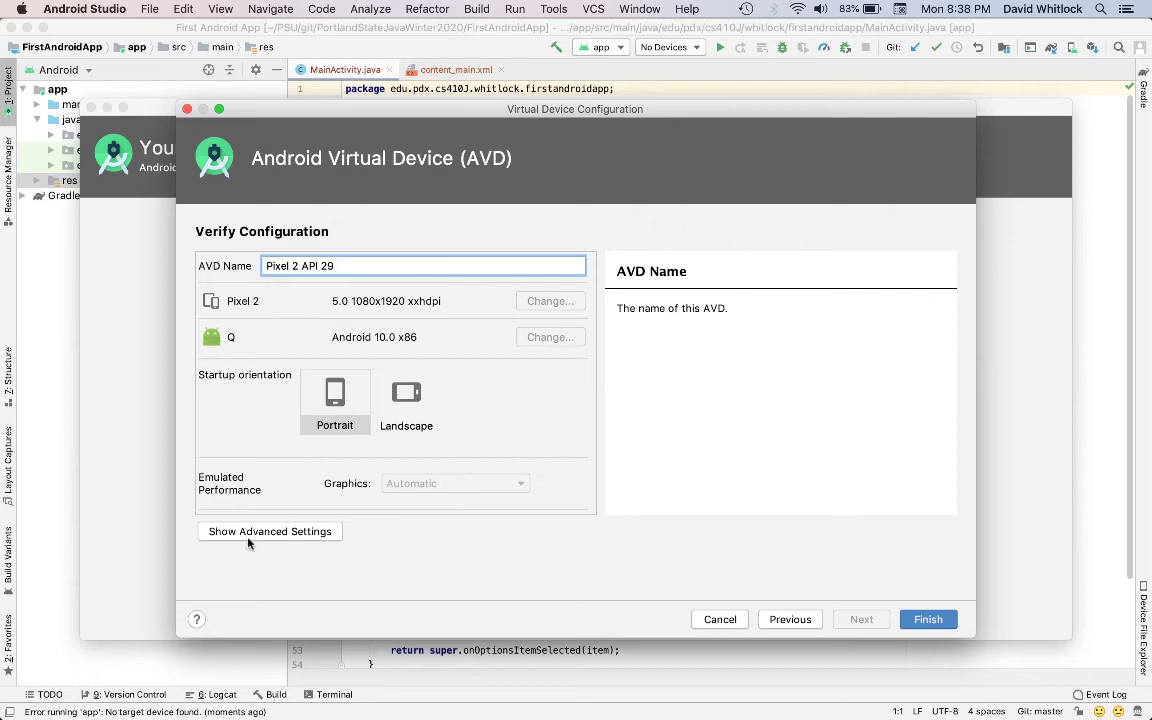
{"action": "left_click", "coordinate": [316, 532]}
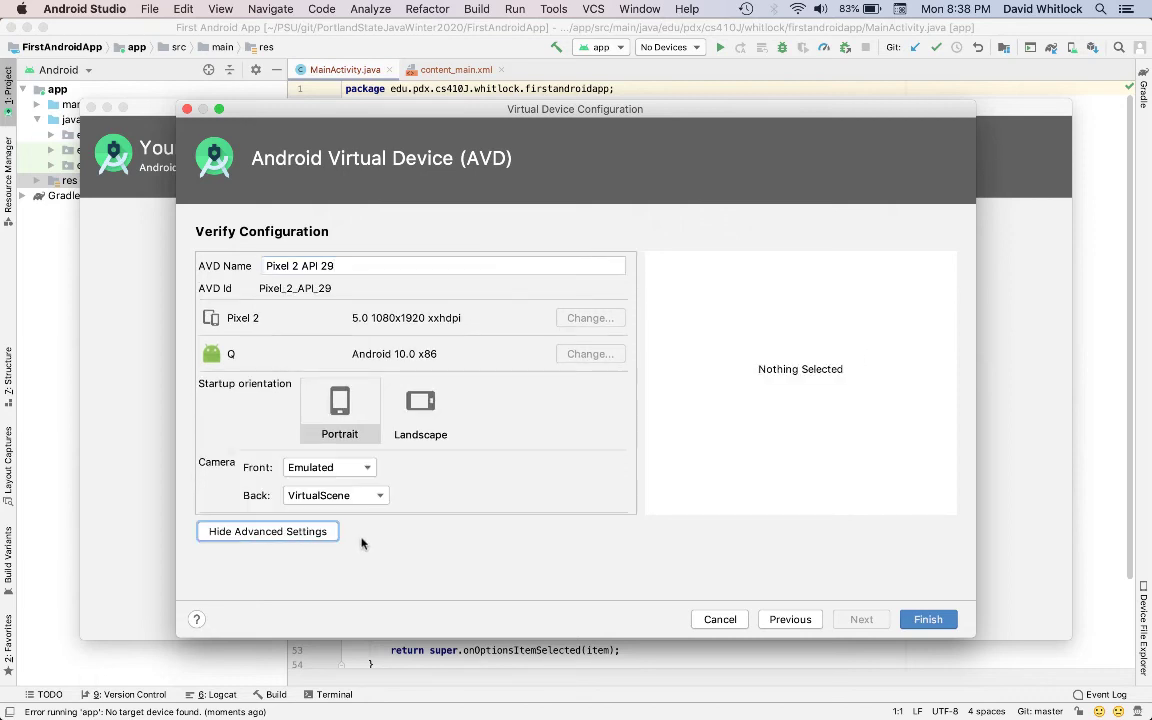
{"action": "left_click", "coordinate": [312, 536]}
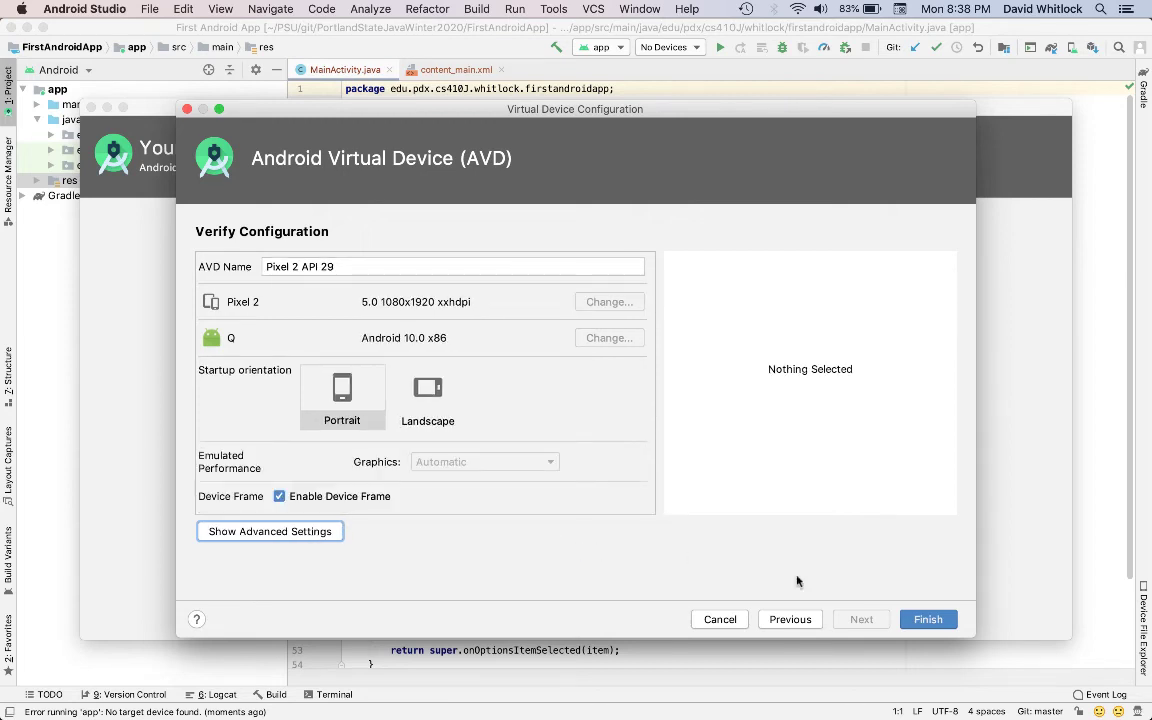
{"action": "left_click", "coordinate": [929, 621]}
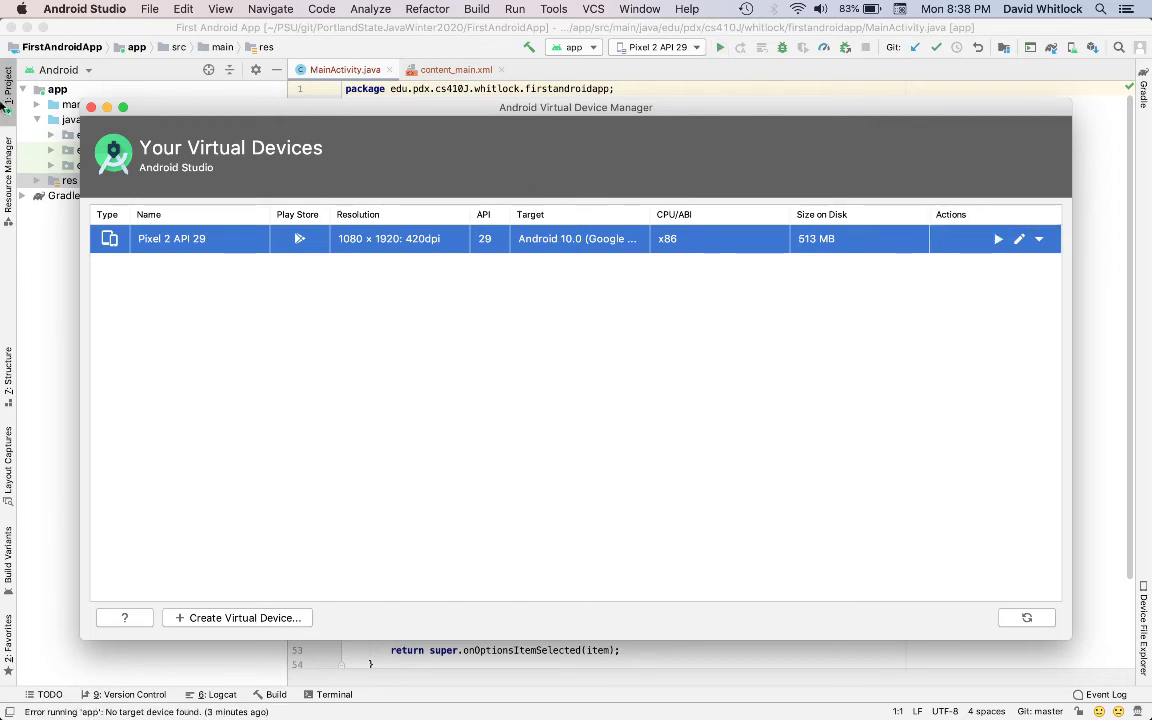
{"action": "left_click", "coordinate": [90, 106]}
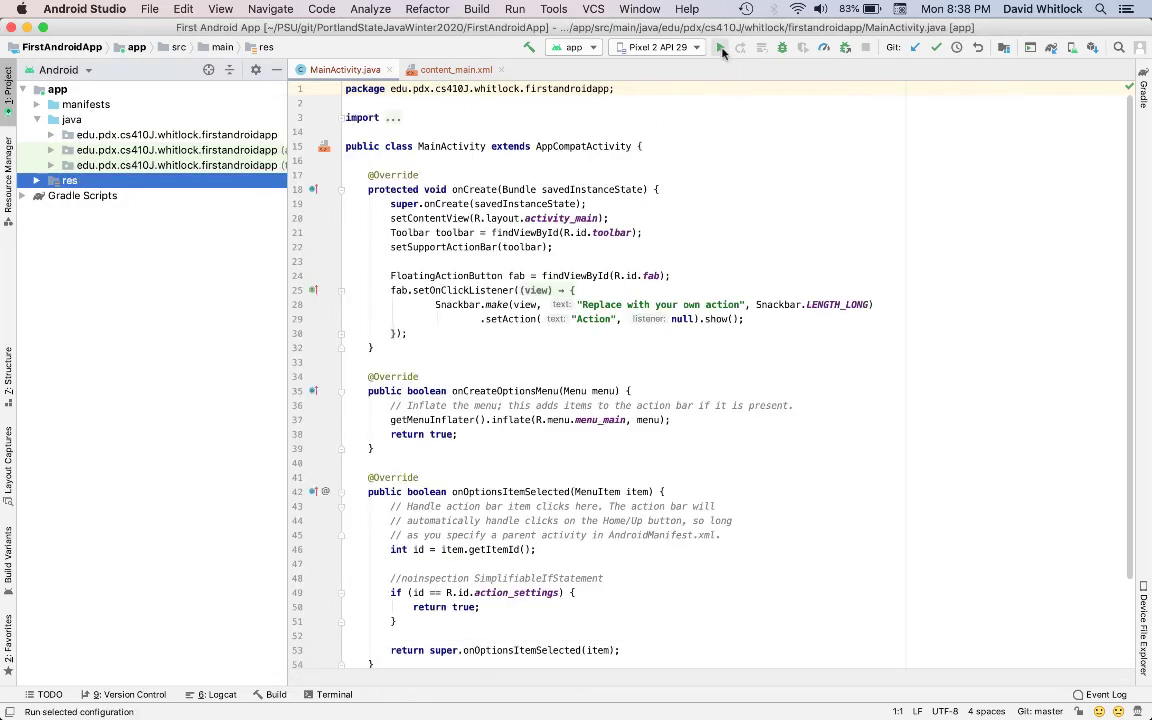
Run the app configuration on the Pixel 2 API 29 emulator
{"action": "left_click", "coordinate": [721, 49]}
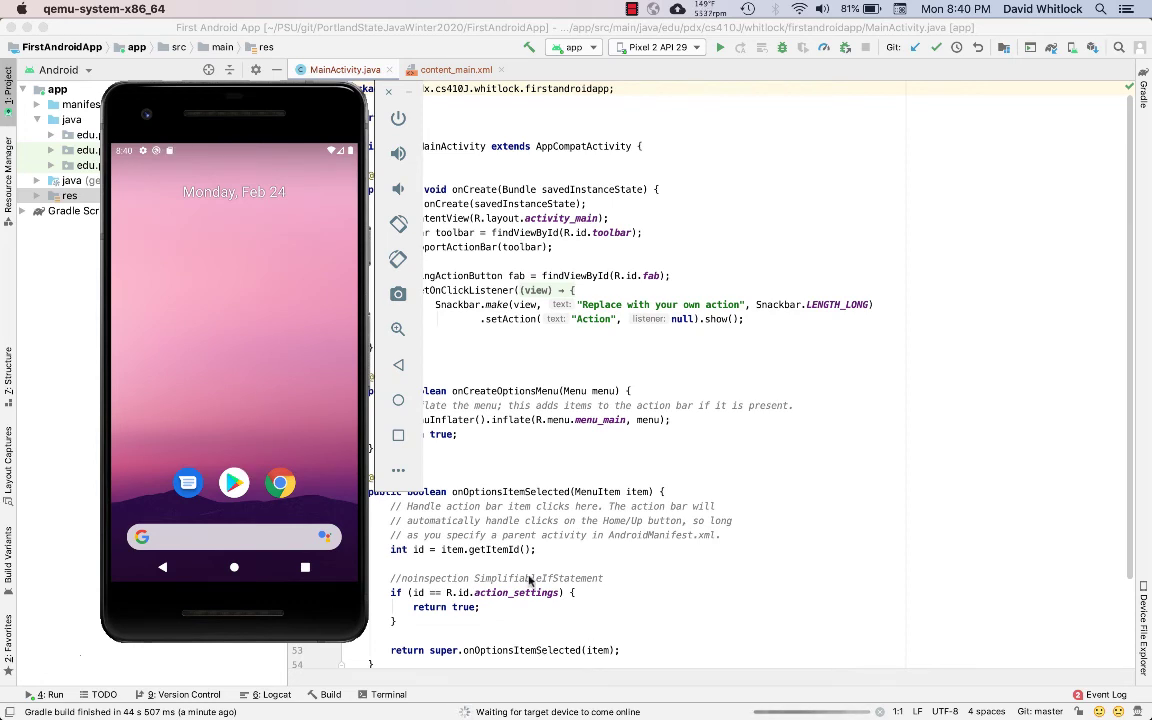
{"action": "scroll", "coordinate": [529, 580], "scroll_direction": "down", "scroll_amount": 1}
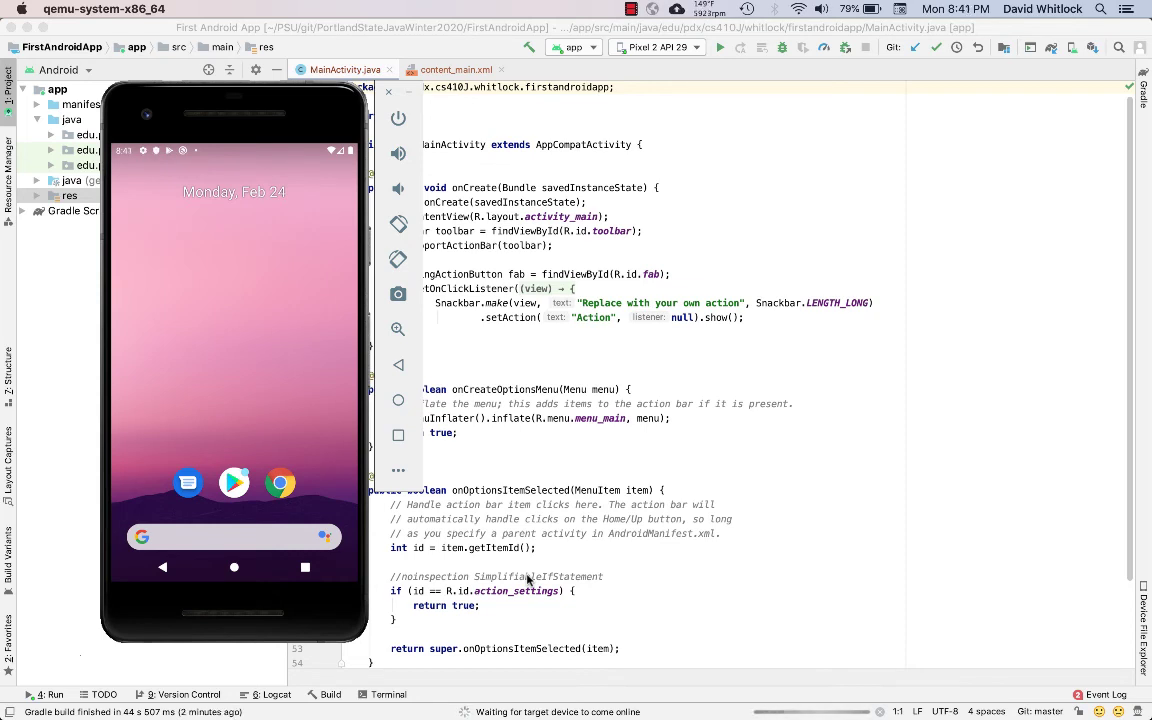
Try out the emulator's Play Store and Google search, going back to the home screen after each
{"action": "left_click", "coordinate": [234, 483]}
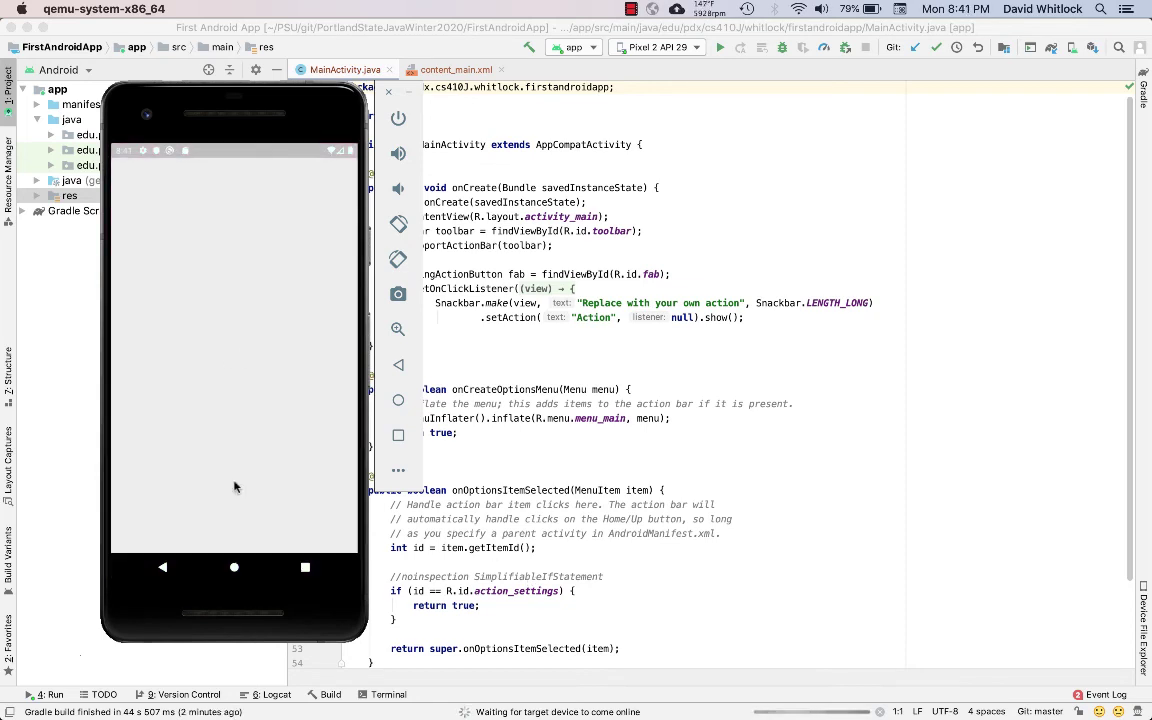
{"action": "left_click", "coordinate": [167, 569]}
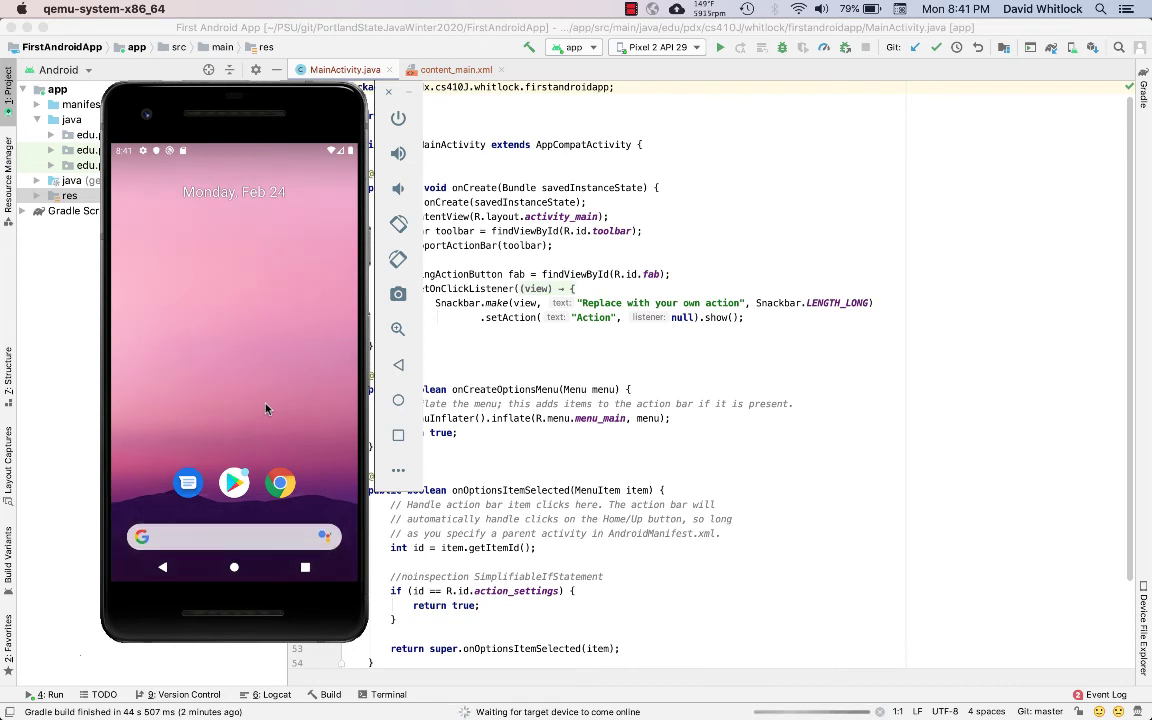
{"action": "left_click", "coordinate": [165, 537]}
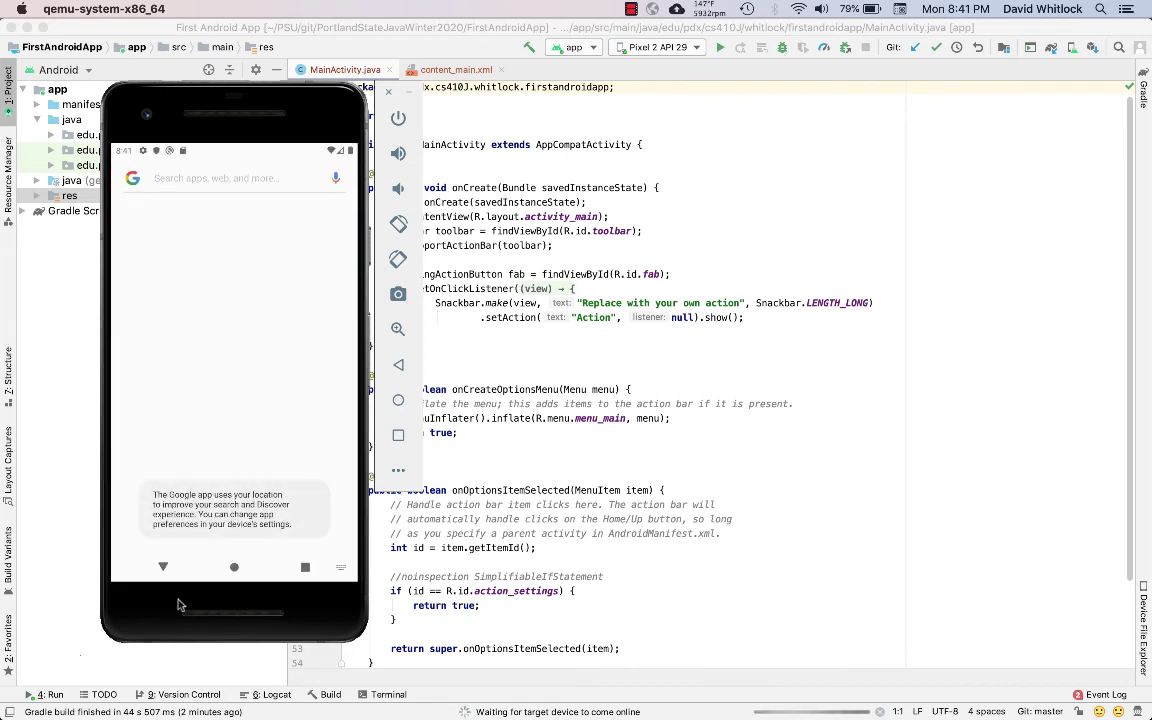
{"action": "left_click", "coordinate": [165, 568]}
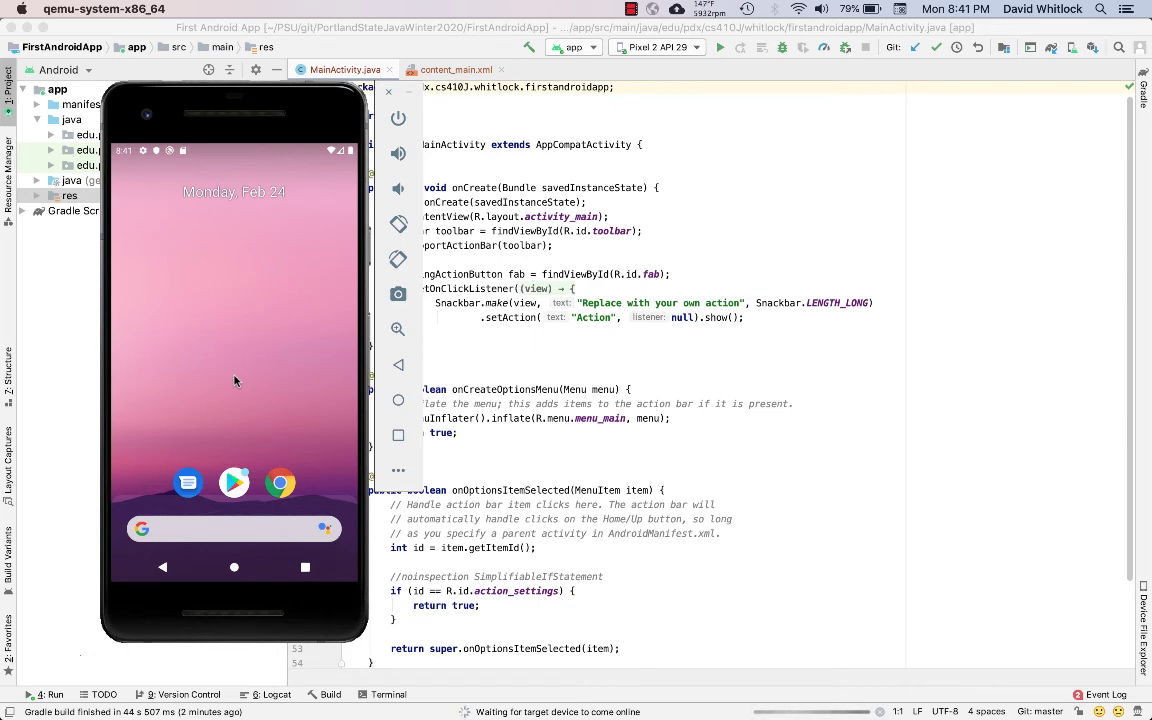
Check the app launch's progress in the background tasks and the run output, and switch back to the emulator
{"action": "left_click", "coordinate": [555, 712]}
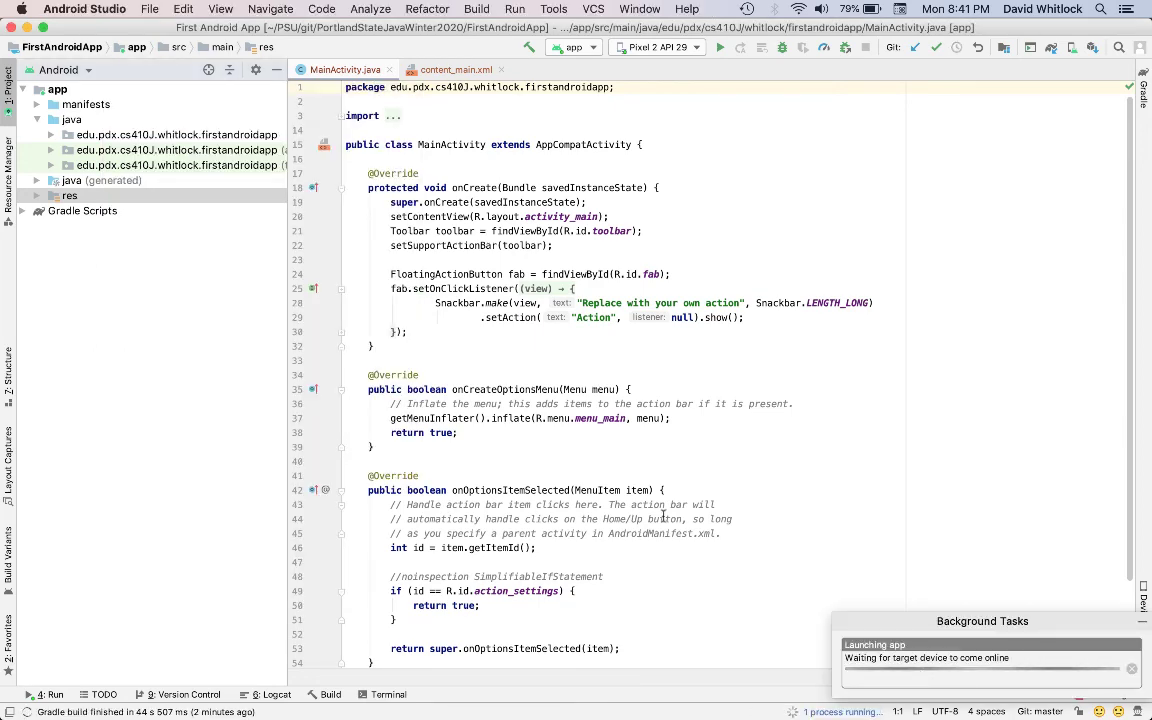
{"action": "key", "text": "super+Tab"}
{"action": "left_click", "coordinate": [815, 712]}
{"action": "left_click", "coordinate": [706, 713]}
{"action": "key", "text": "super+Tab"}
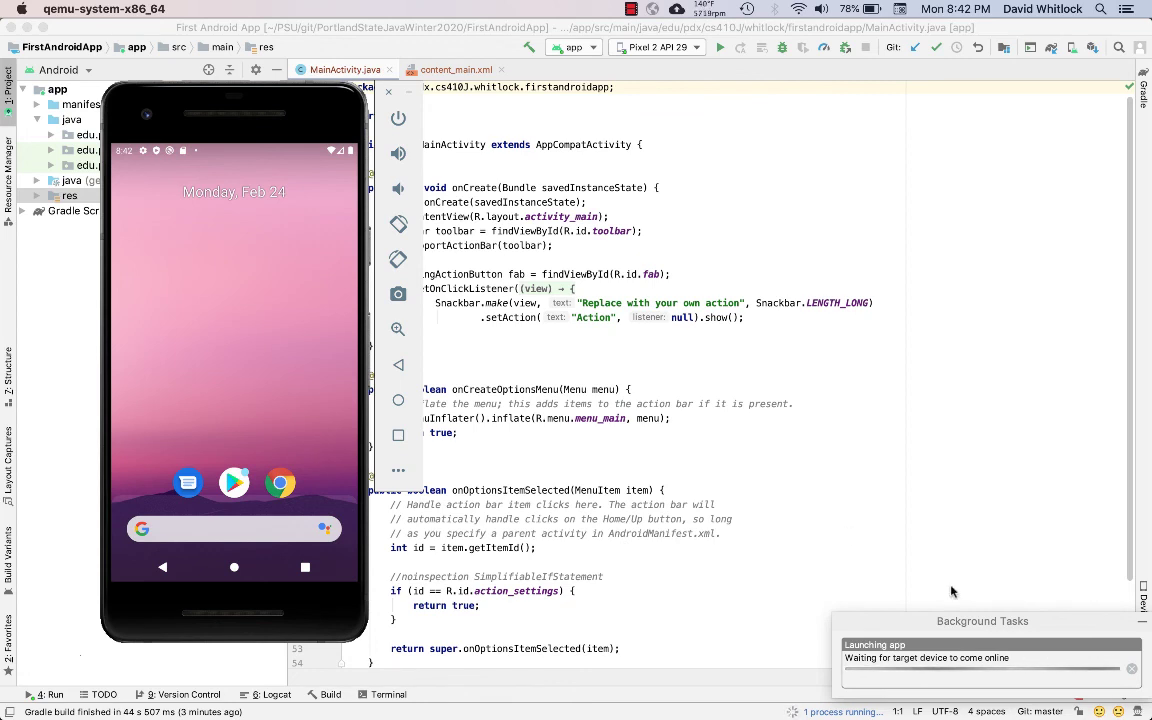
{"action": "left_click", "coordinate": [47, 694]}
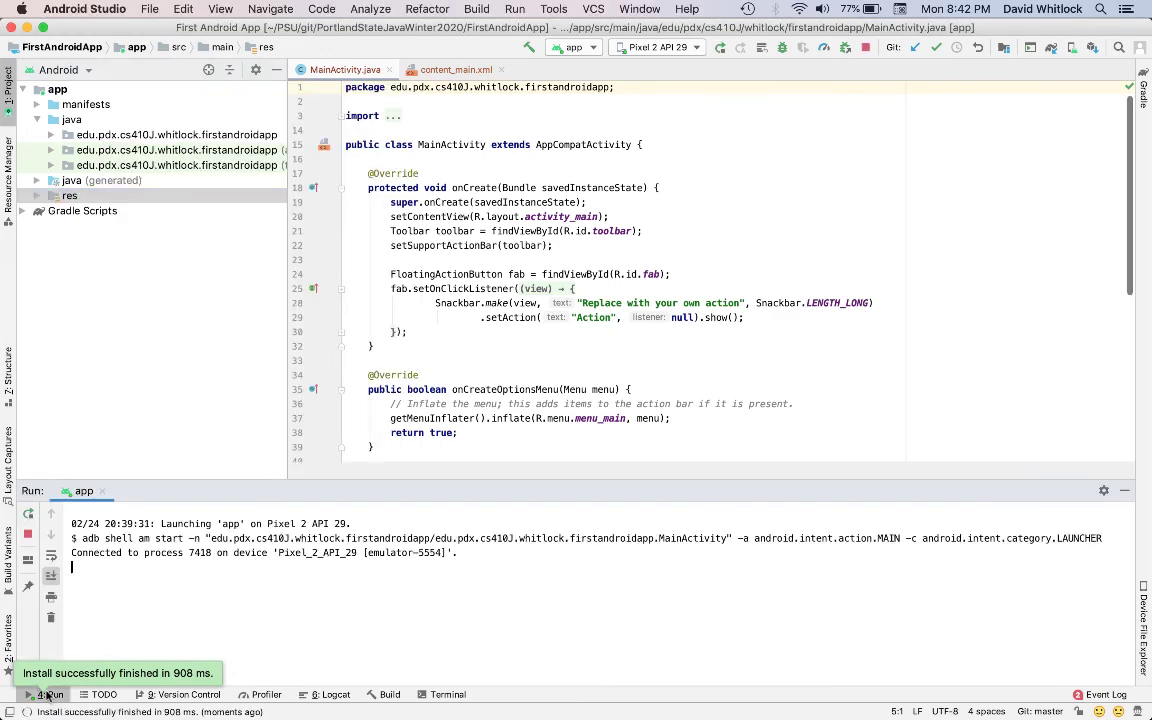
{"action": "key", "text": "super+Tab"}
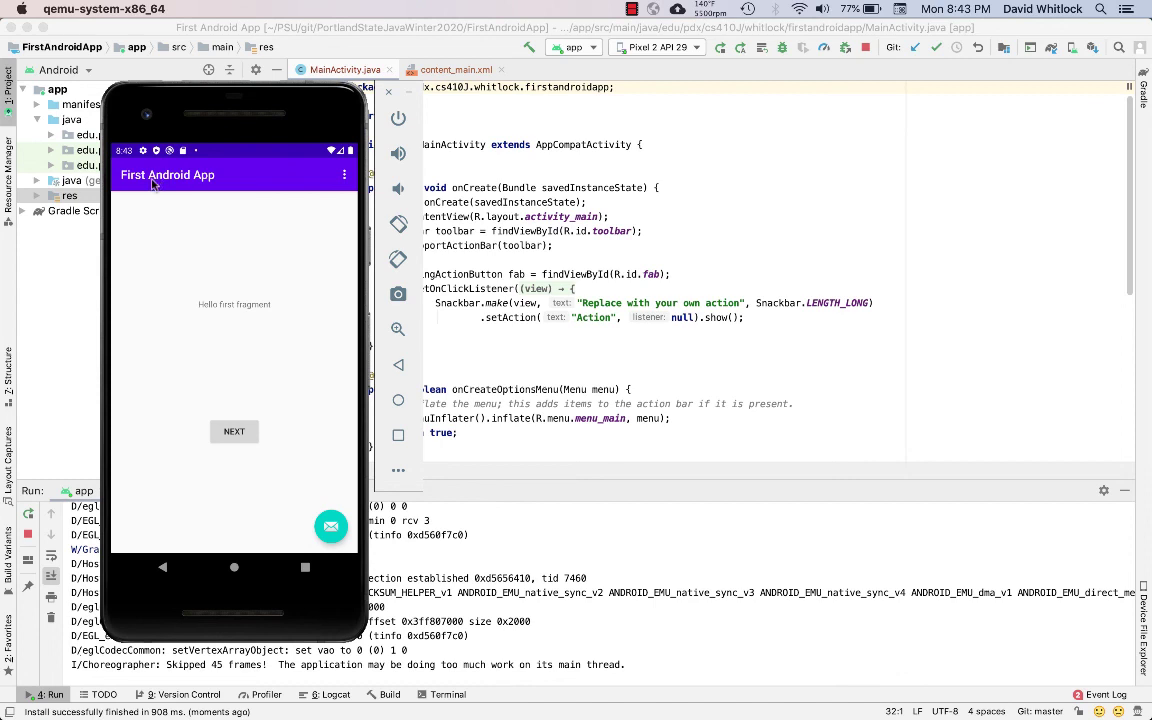
Test First Android App in the emulator by going to the next fragment and back, and triggering the floating mail action
{"action": "left_click", "coordinate": [236, 432]}
{"action": "left_click", "coordinate": [234, 432]}
{"action": "left_click", "coordinate": [331, 530]}
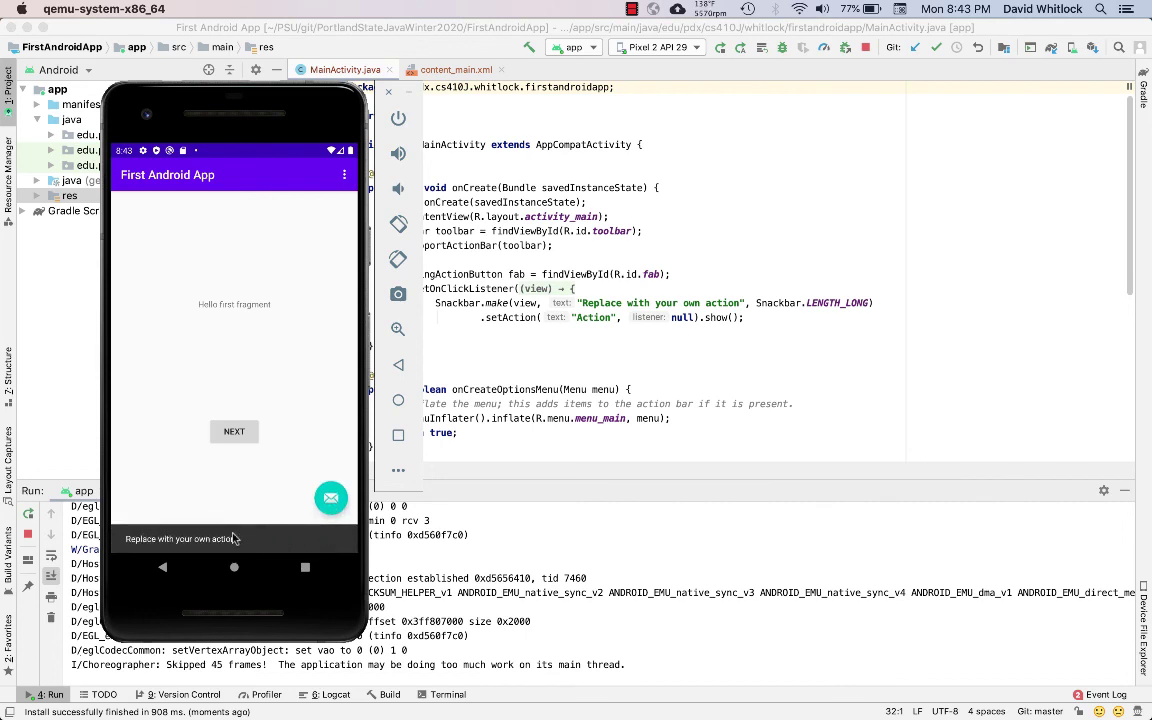